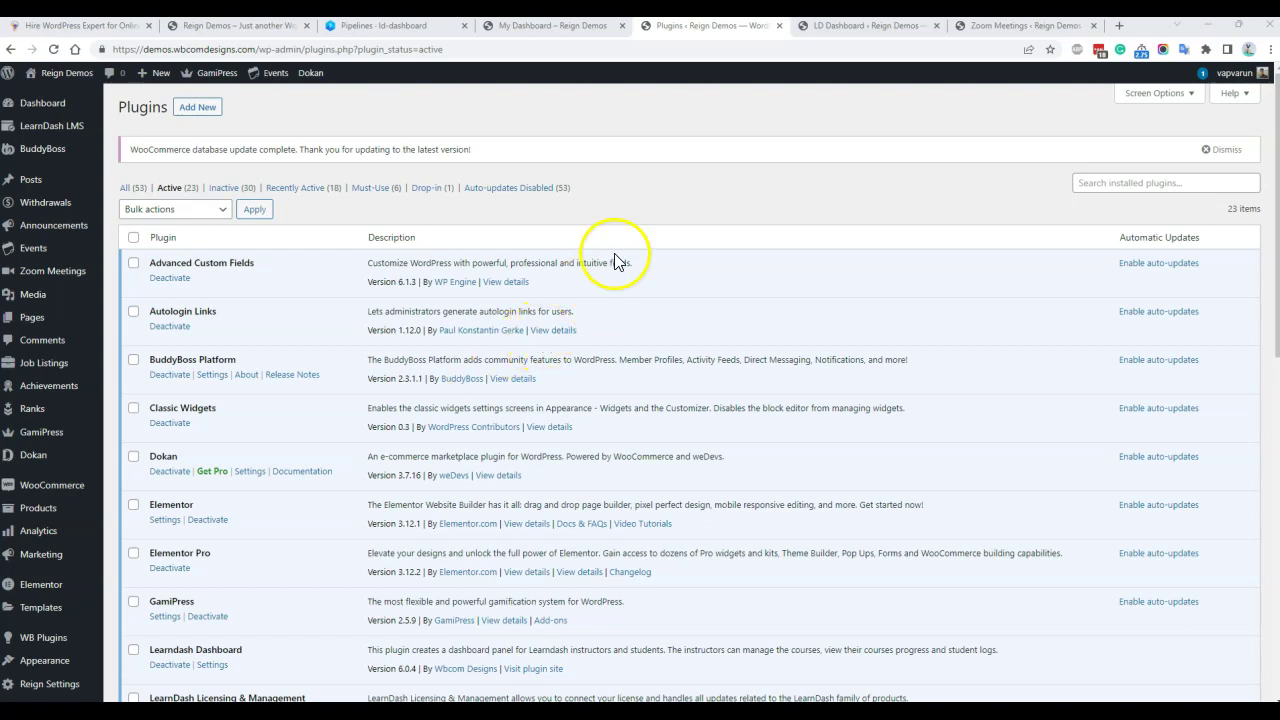
# Review the active plugins list, examining the LearnDash plugins, the WooCommerce integration and Advanced Custom Fields.
pyautogui.scroll(-3, 614, 257)
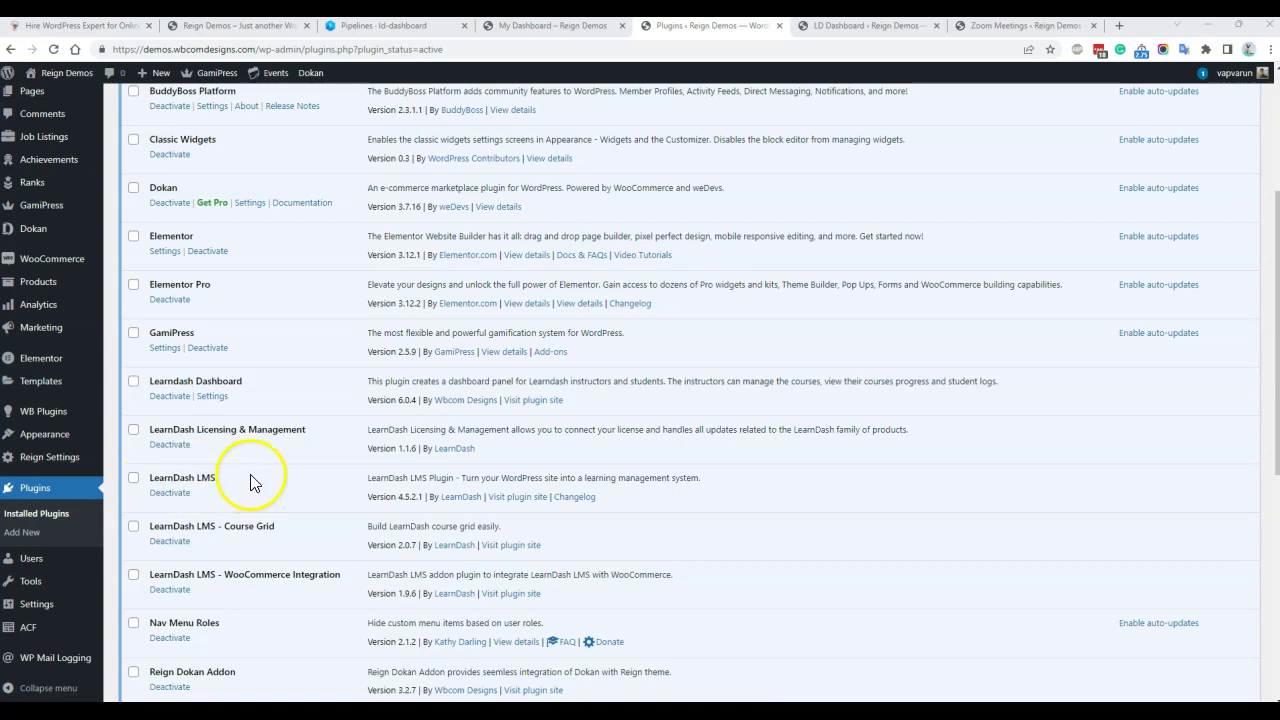
pyautogui.scroll(-2, 314, 485)
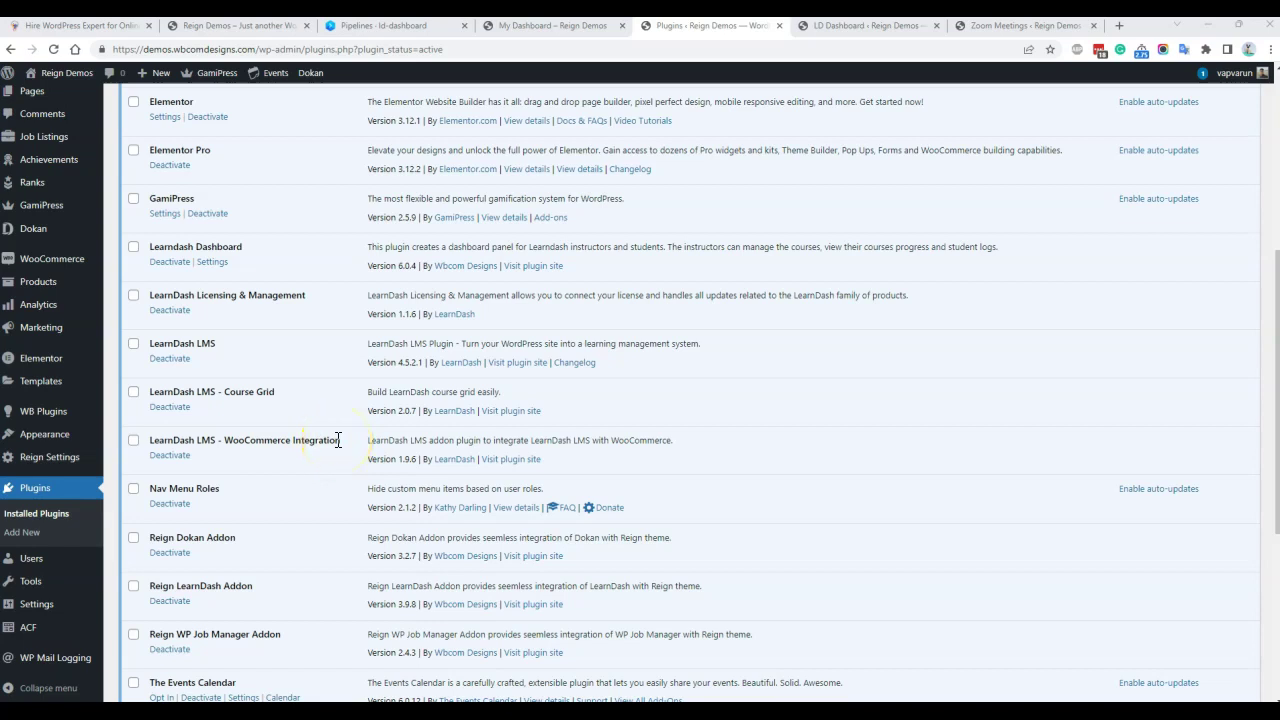
pyautogui.scroll(6, 338, 440)
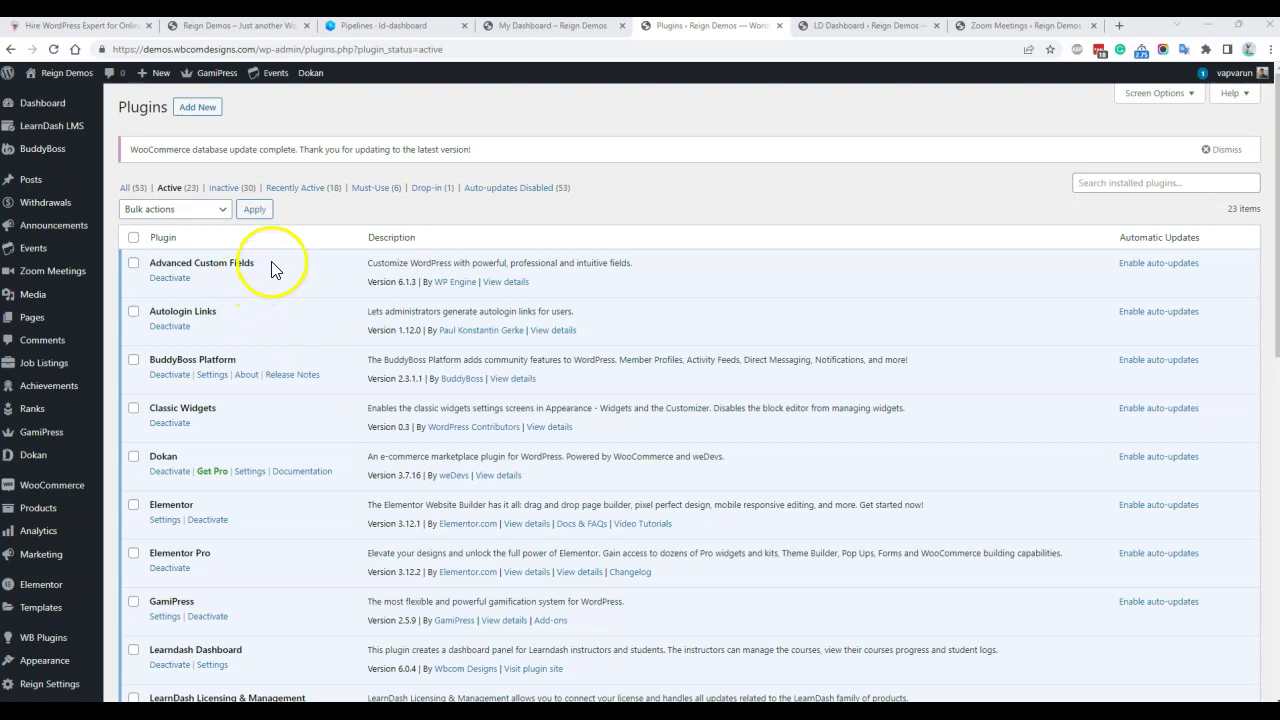
pyautogui.moveTo(270, 265); pyautogui.dragTo(150, 266)
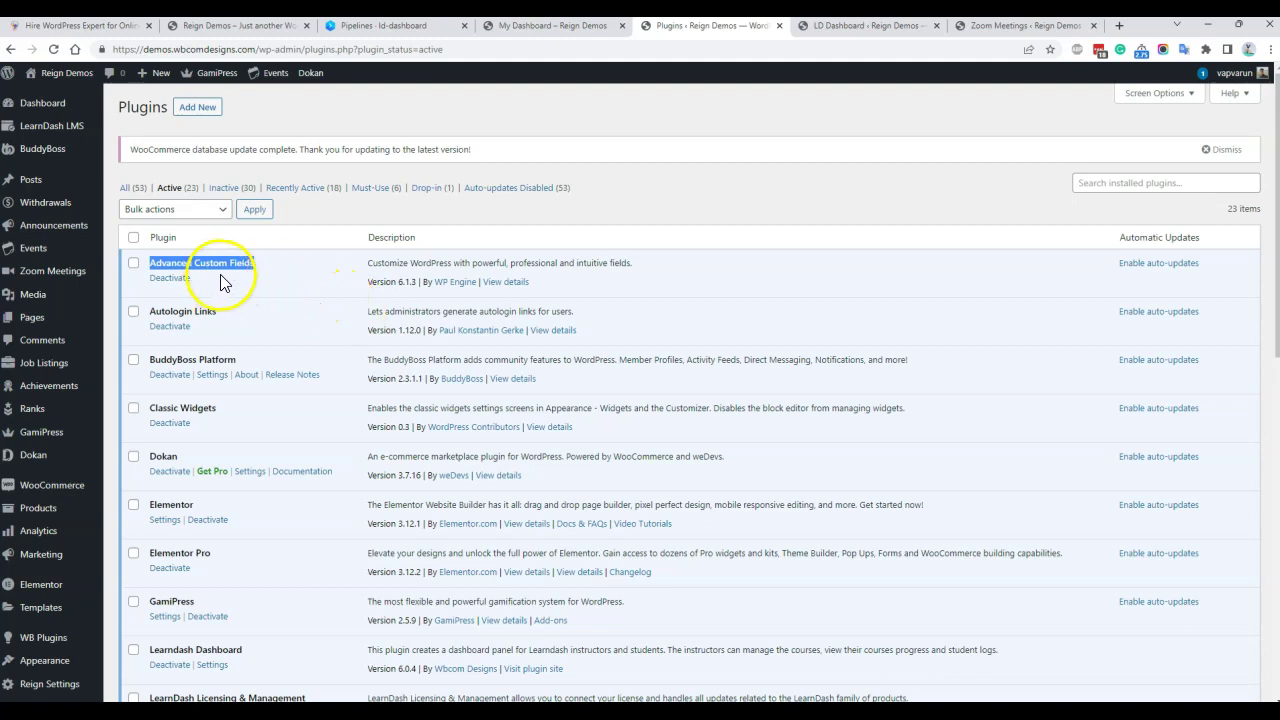
pyautogui.scroll(-2, 295, 284)
pyautogui.scroll(-2, 298, 300)
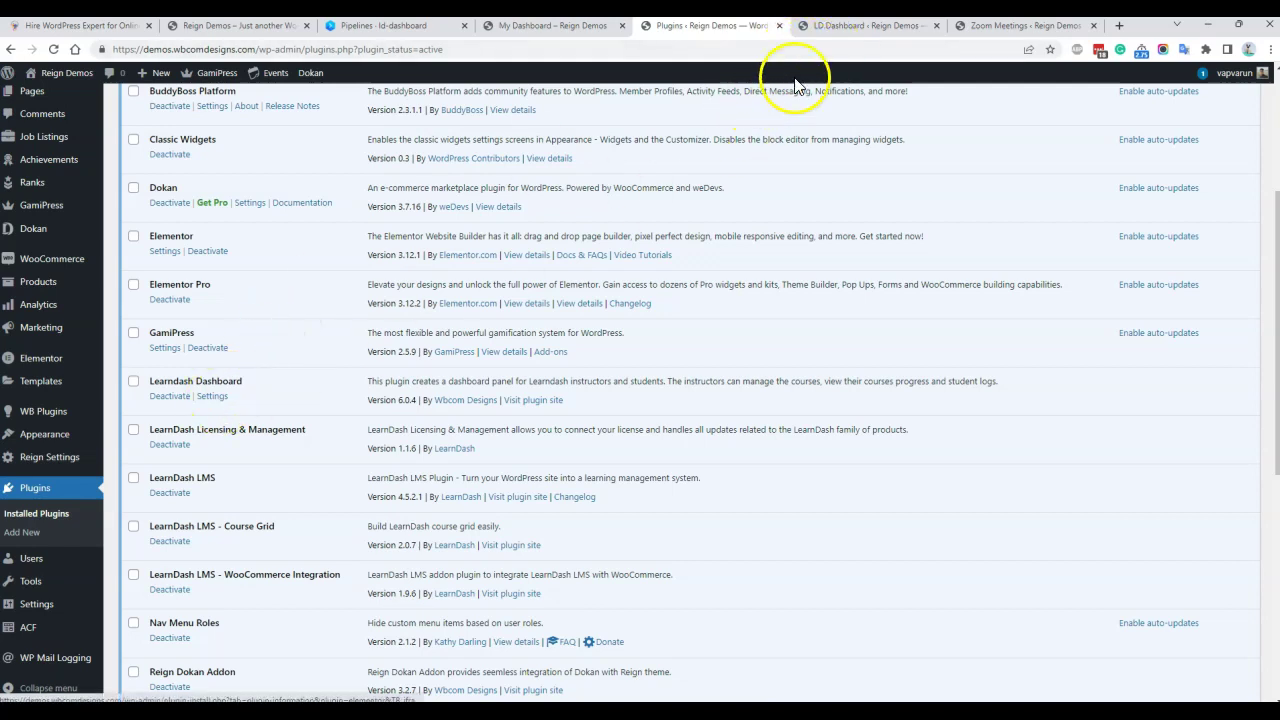
# Open the General settings of LearnDash Dashboard and examine the Components options from Announcements to Instructor Earning Logs.
pyautogui.click(837, 28)
pyautogui.scroll(1, 407, 245)
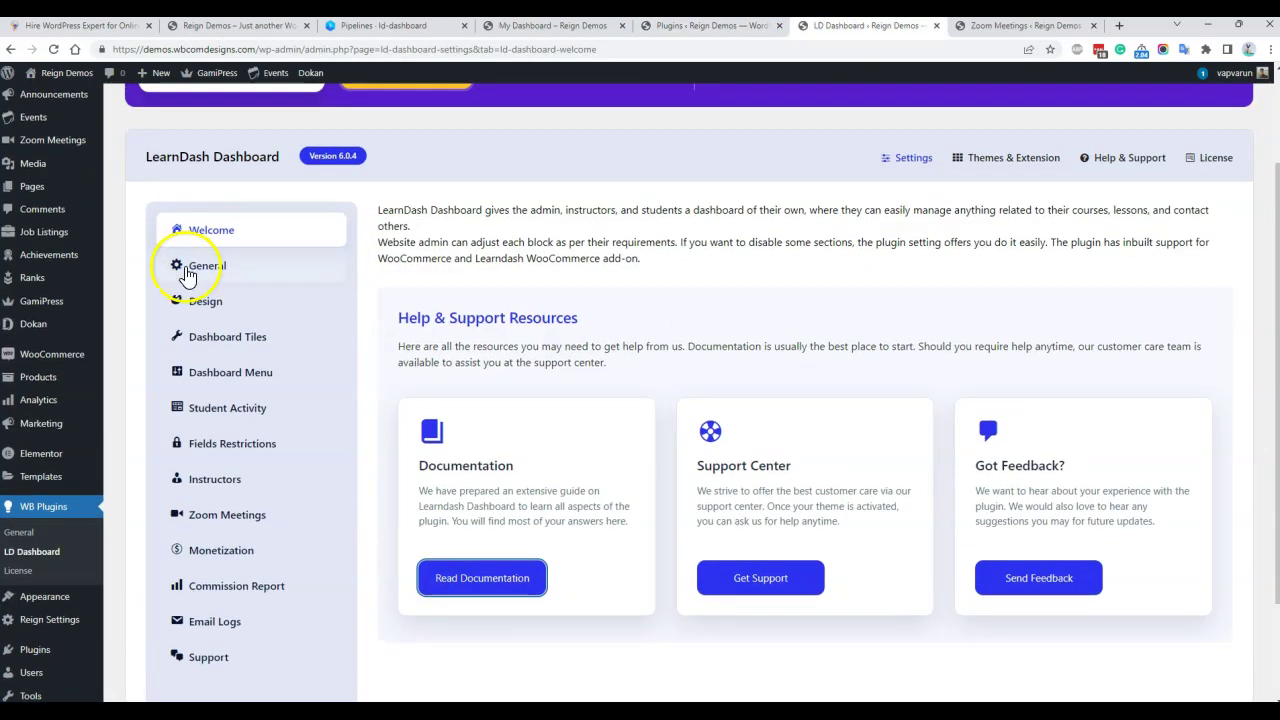
pyautogui.click(186, 267)
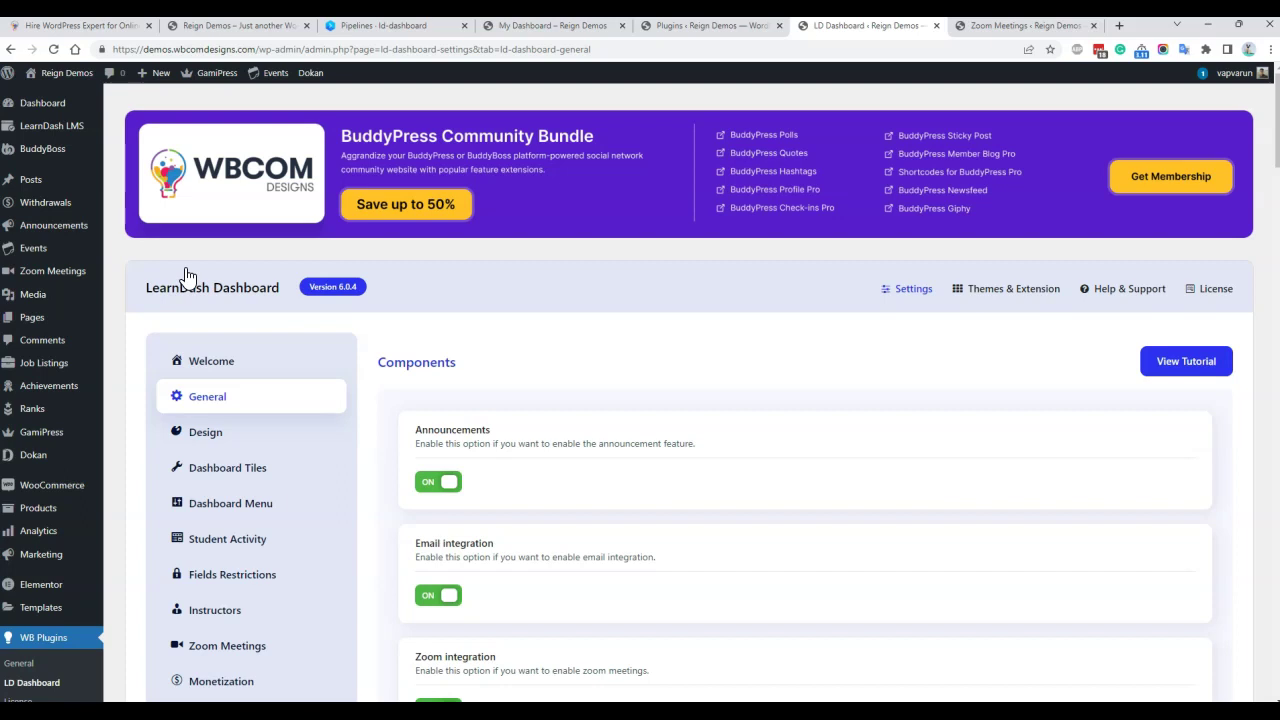
pyautogui.scroll(-2, 462, 300)
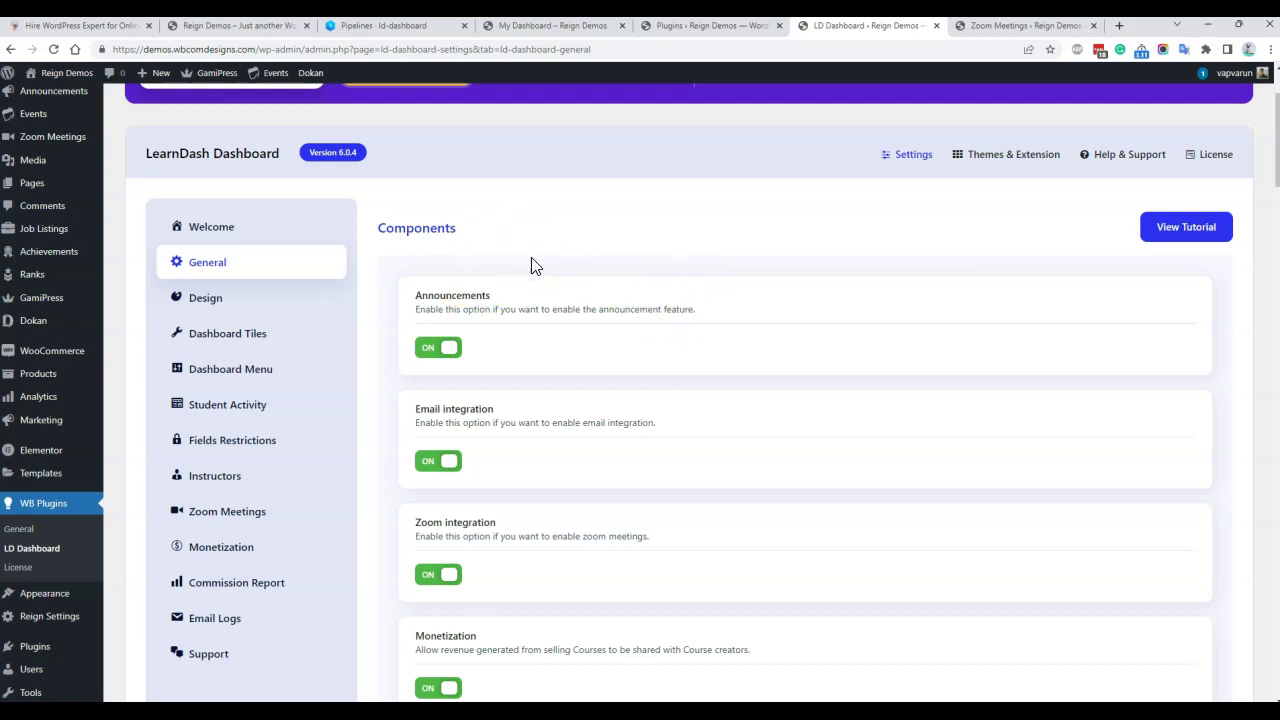
pyautogui.scroll(-2, 700, 340)
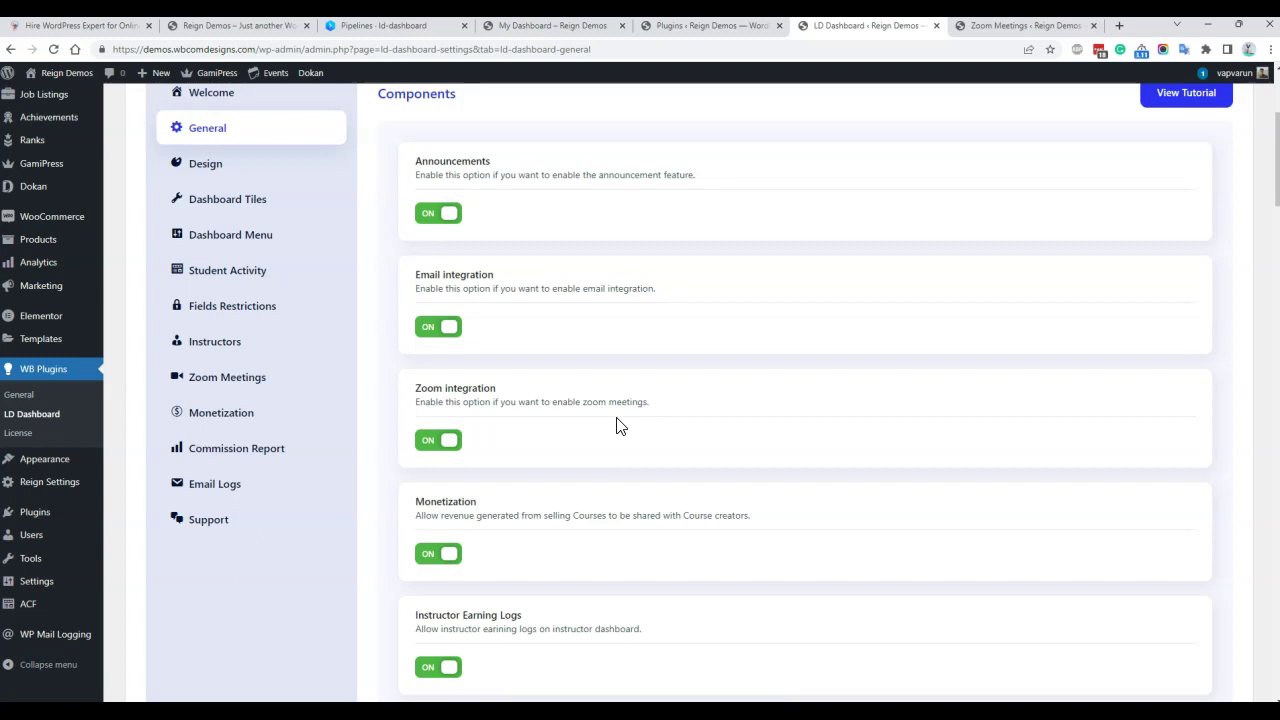
pyautogui.scroll(-1, 680, 423)
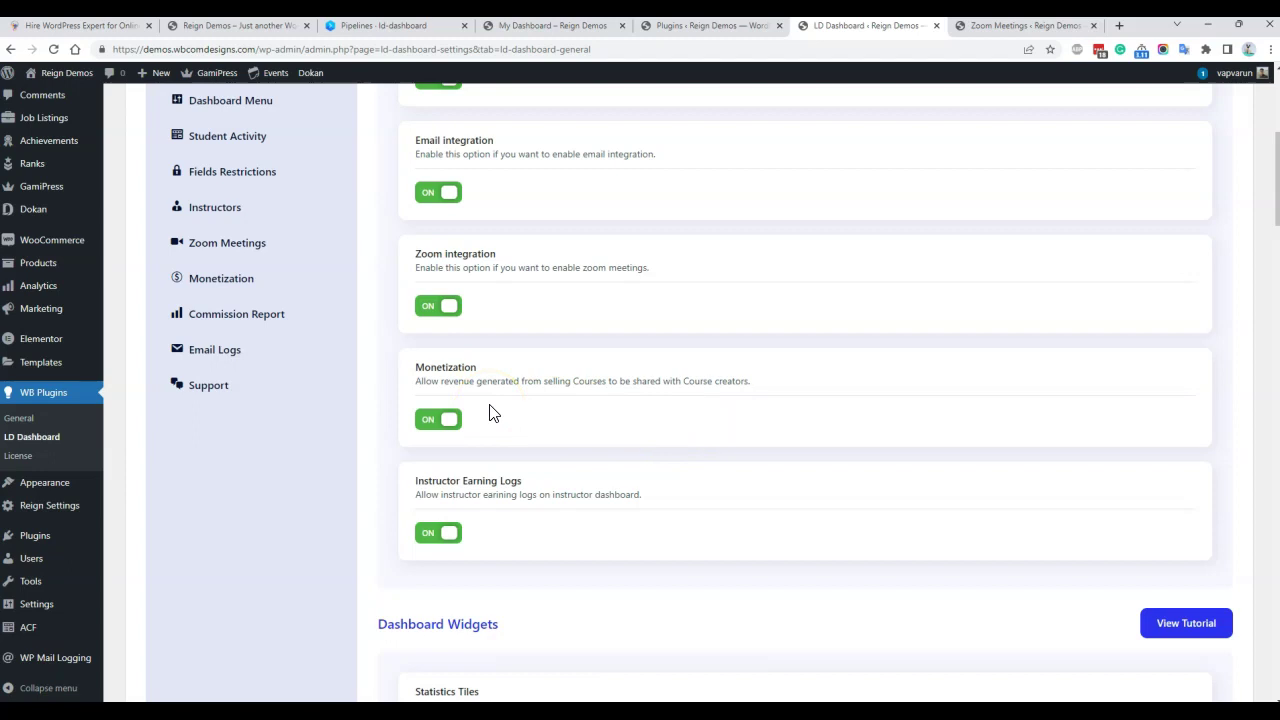
pyautogui.scroll(-1, 605, 490)
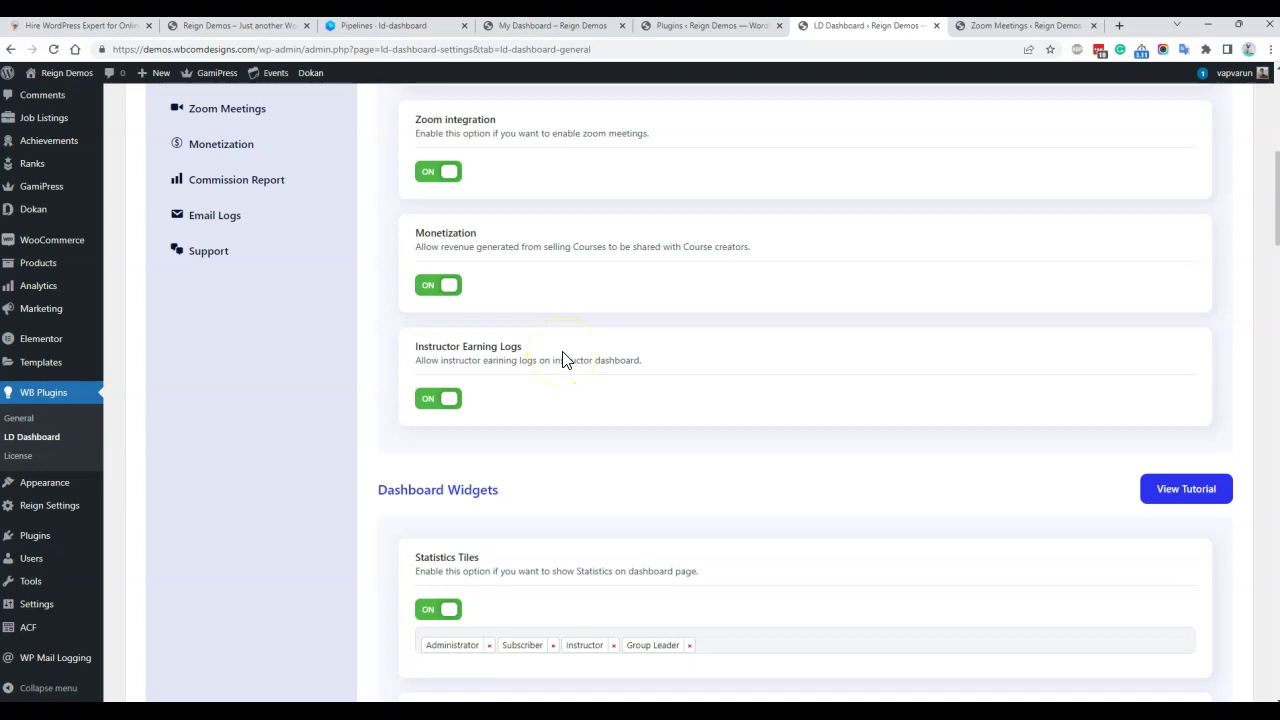
# Look through the Dashboard Widgets settings from Statistics Tiles to Top Courses Chart.
pyautogui.scroll(-1, 623, 391)
pyautogui.scroll(-2, 680, 260)
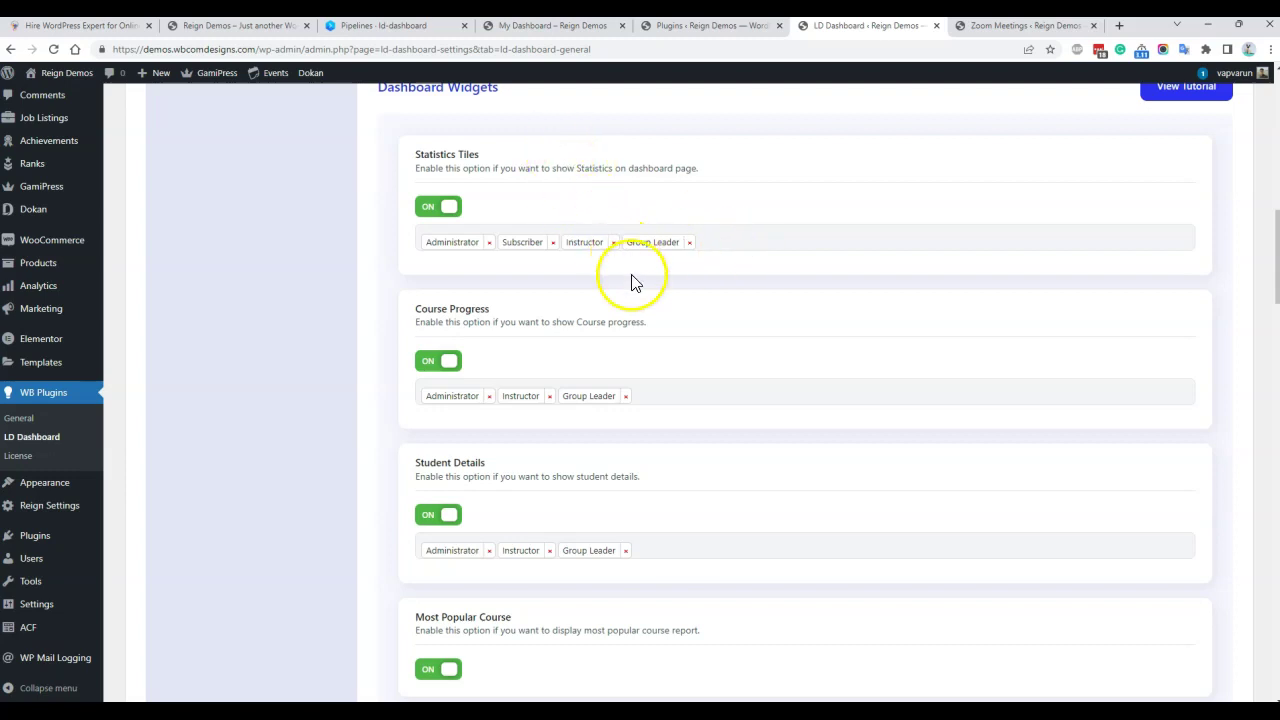
pyautogui.scroll(-4, 710, 470)
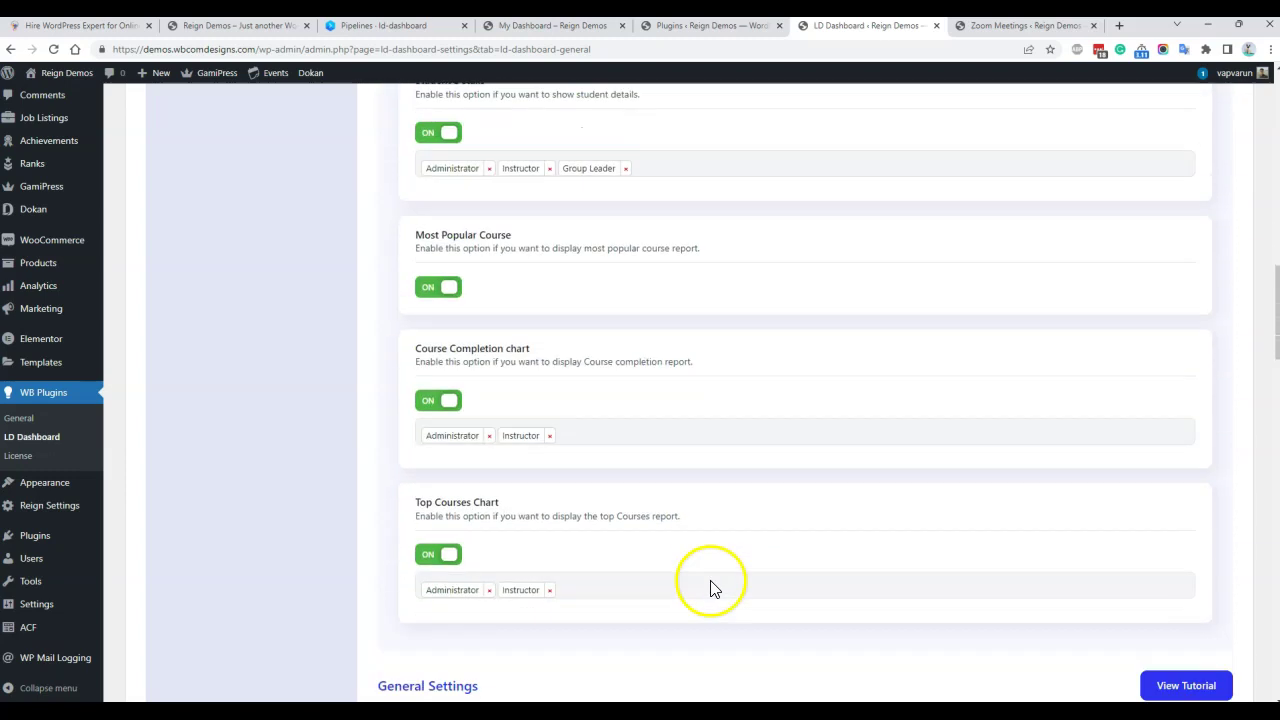
pyautogui.scroll(5, 710, 370)
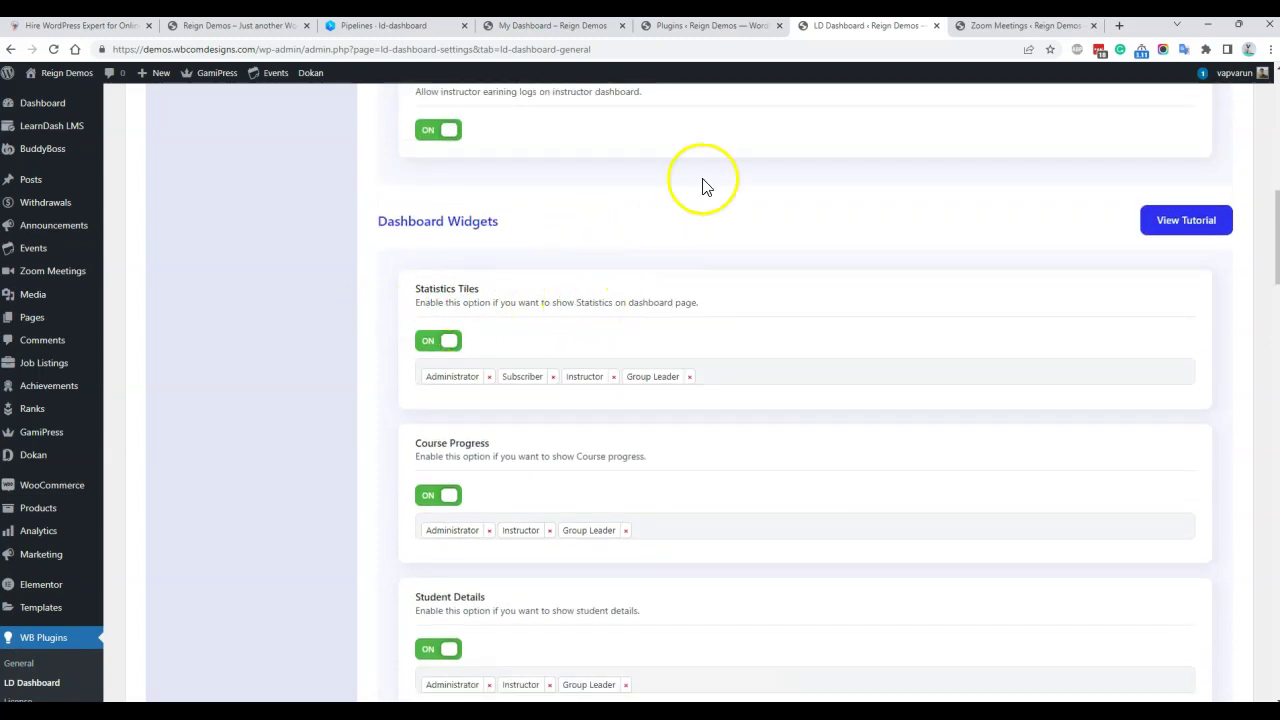
# Compare the statistics tiles on the front-end My Dashboard page with the Statistics Tiles and Course Progress settings.
pyautogui.click(555, 26)
pyautogui.scroll(-3, 600, 330)
pyautogui.scroll(1, 545, 320)
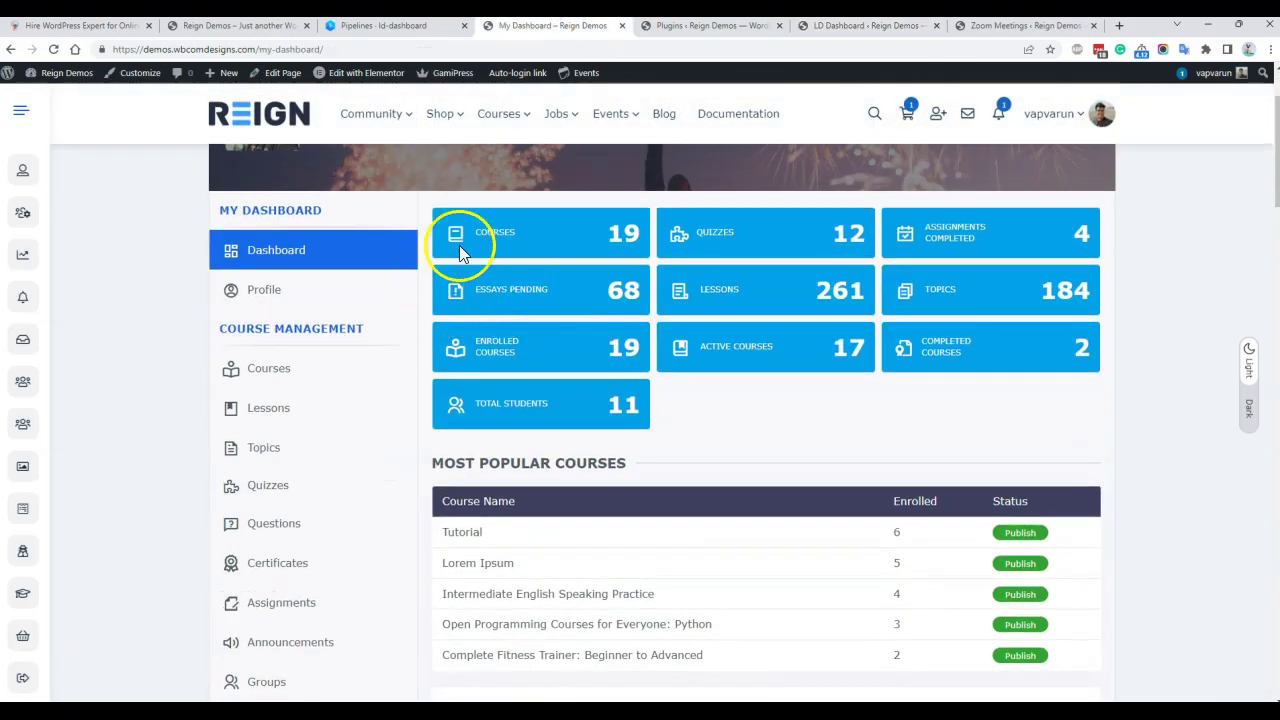
pyautogui.click(829, 32)
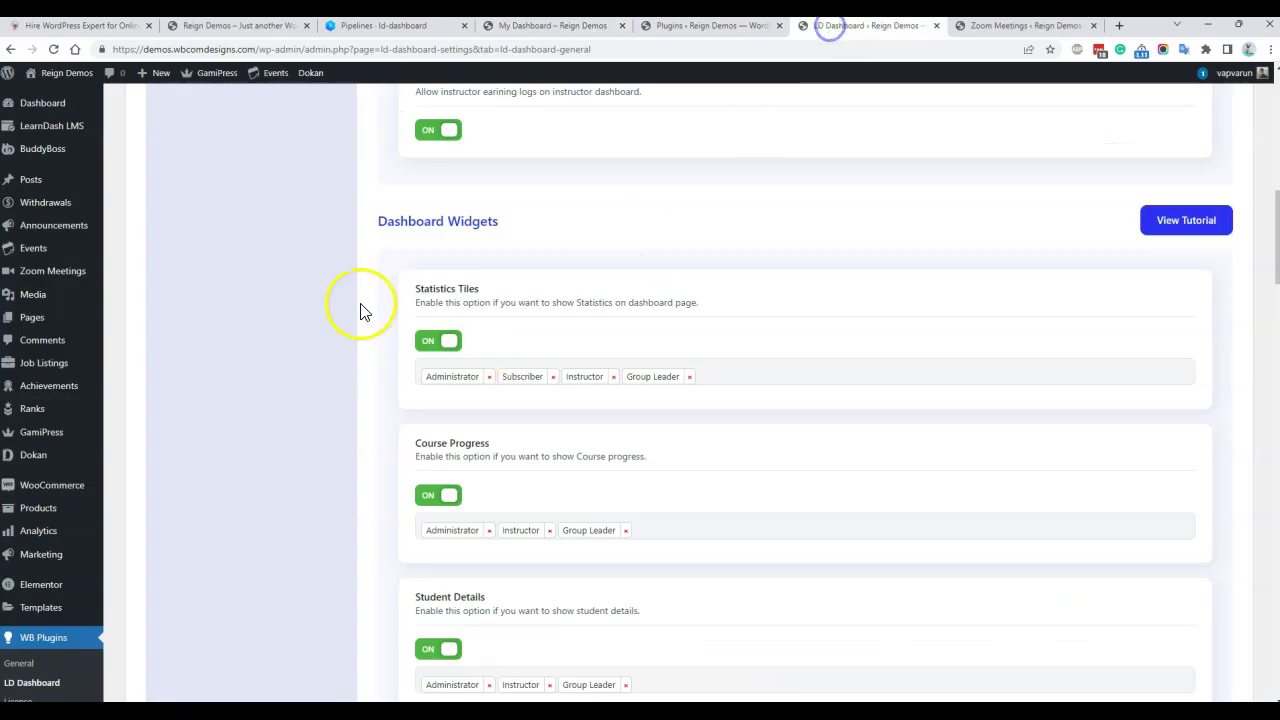
pyautogui.scroll(-1, 470, 345)
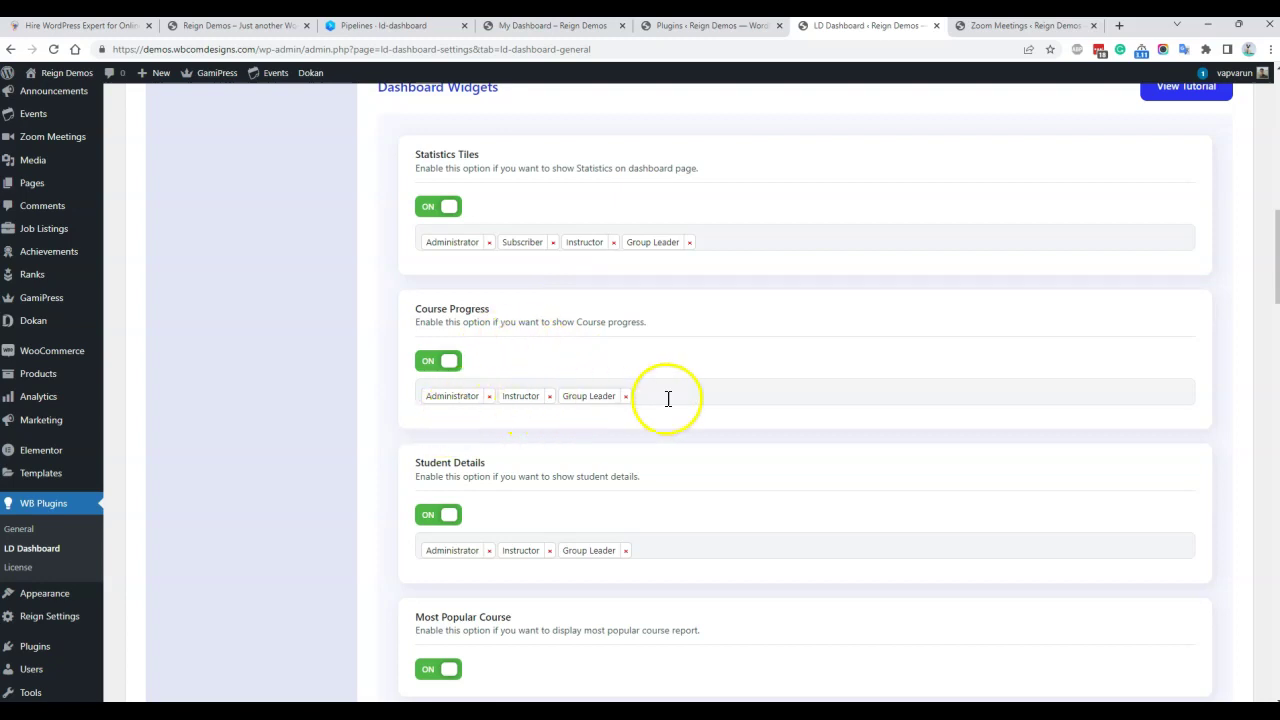
# Examine the front-end My Dashboard widgets, from the earnings and course charts to the student information and details.
pyautogui.click(551, 26)
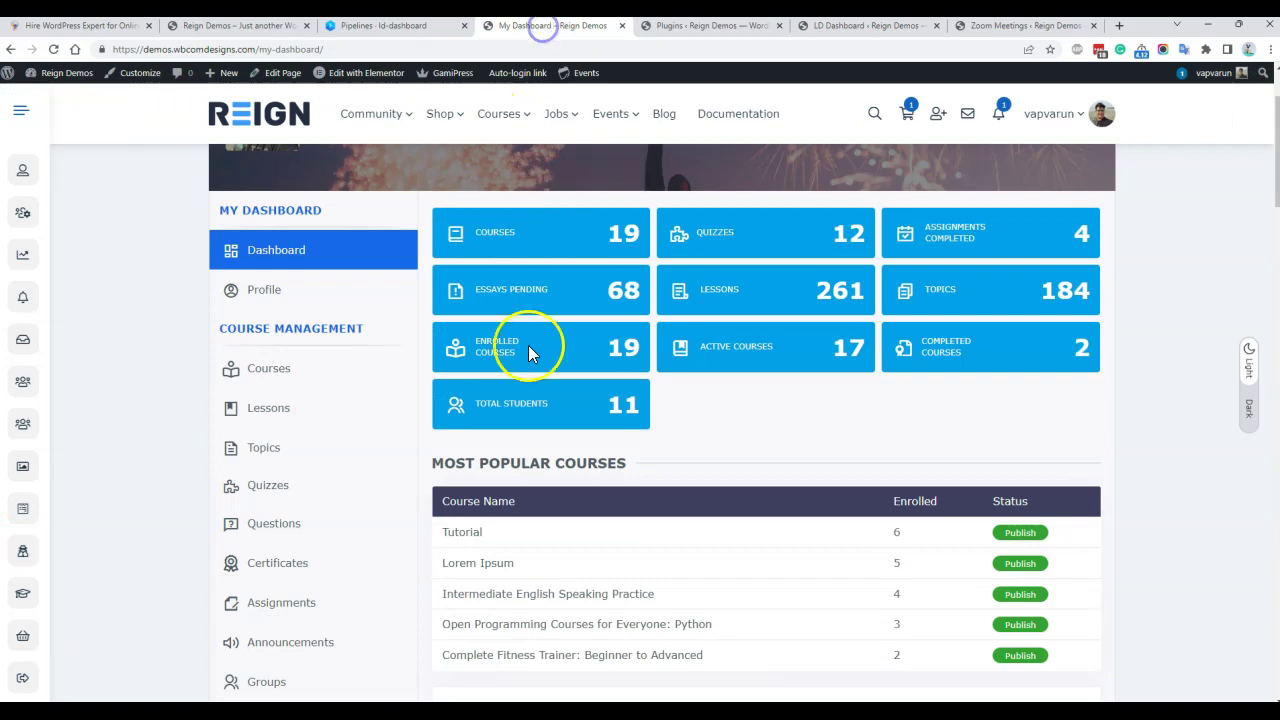
pyautogui.scroll(-3, 528, 345)
pyautogui.scroll(-9, 551, 214)
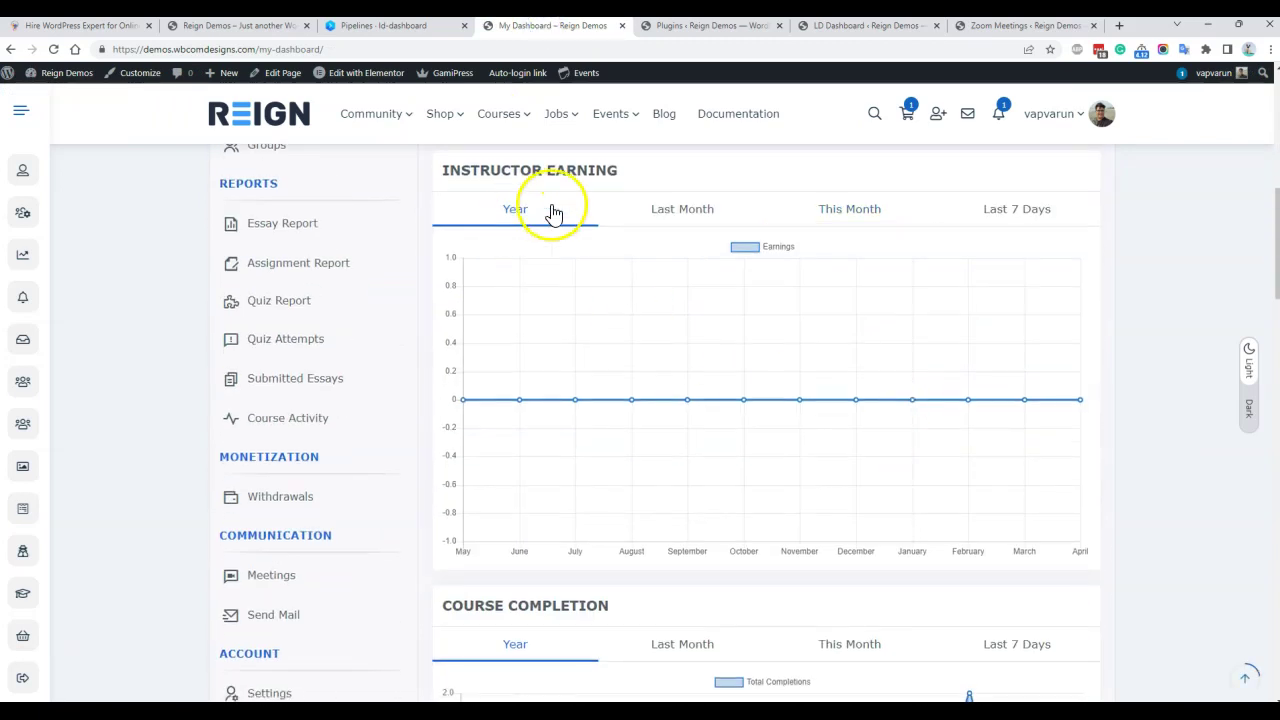
pyautogui.scroll(-5, 536, 315)
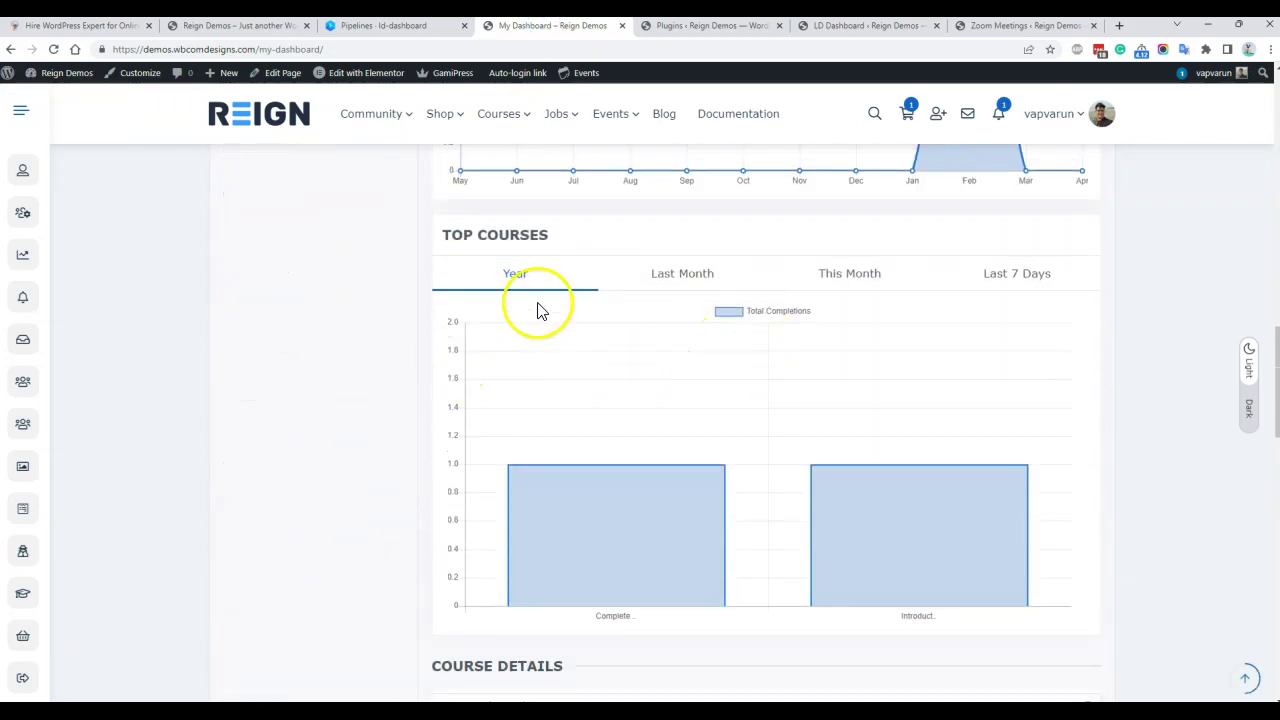
pyautogui.scroll(-4, 580, 380)
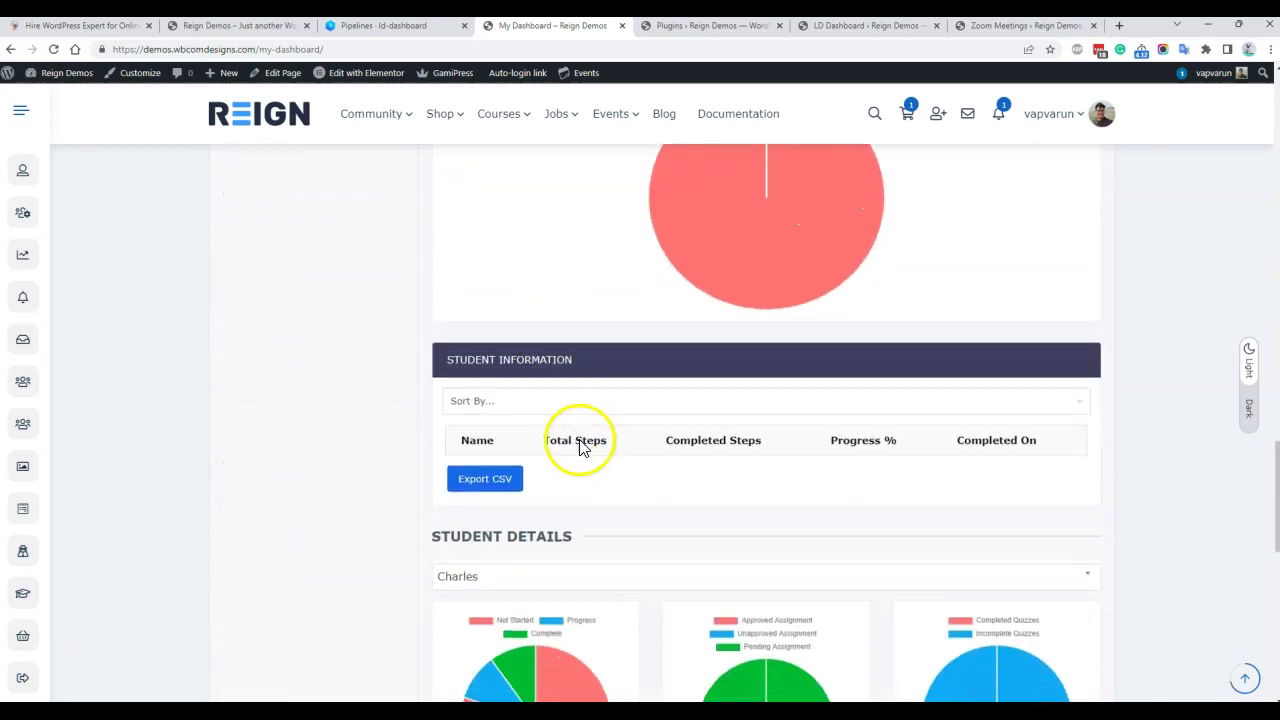
# Return to the LD Dashboard settings and examine the Student Details, Most Popular Course, Course Completion and Top Courses widget options.
pyautogui.click(716, 27)
pyautogui.click(824, 30)
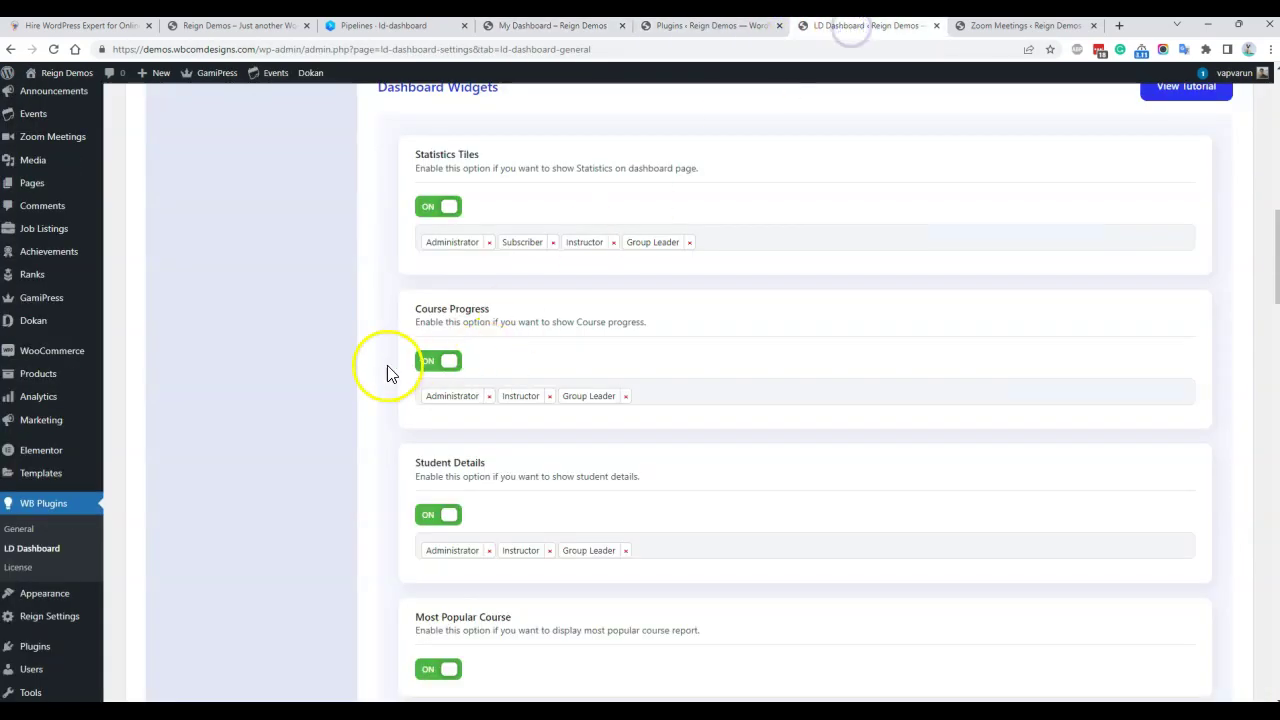
pyautogui.scroll(-2, 430, 385)
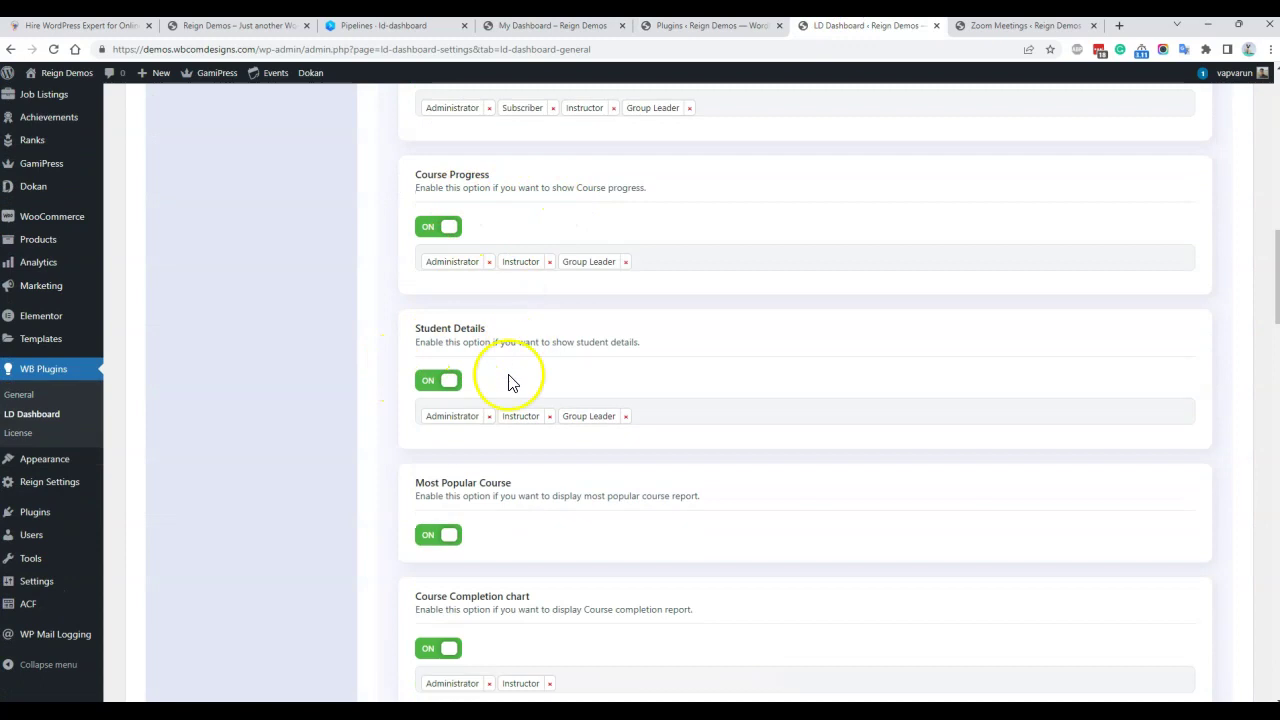
pyautogui.scroll(-1, 508, 385)
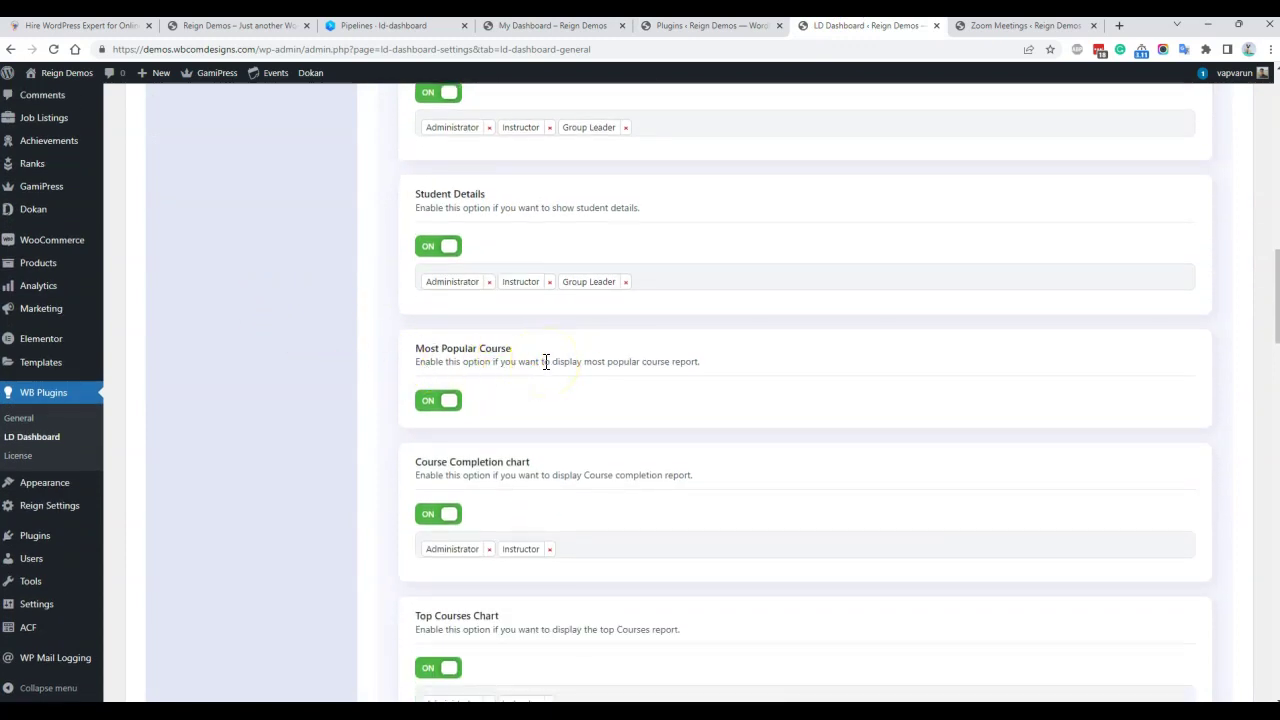
pyautogui.scroll(-1, 545, 362)
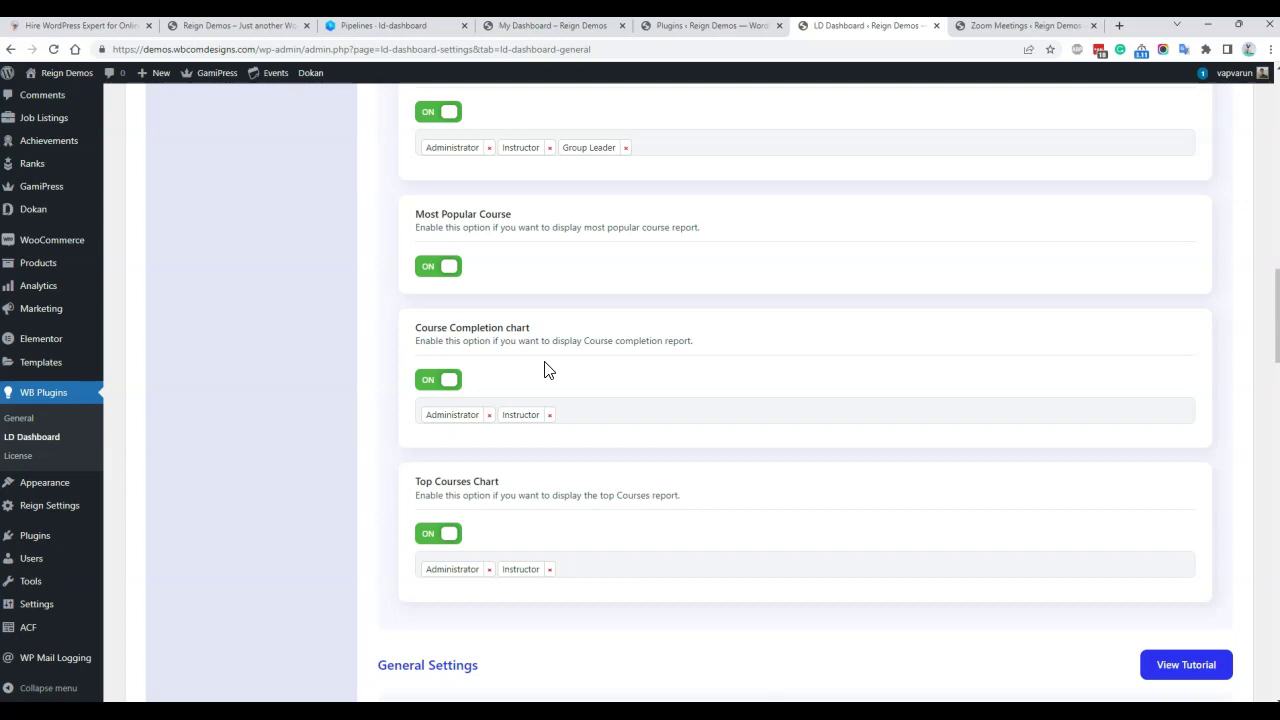
pyautogui.scroll(-1, 640, 270)
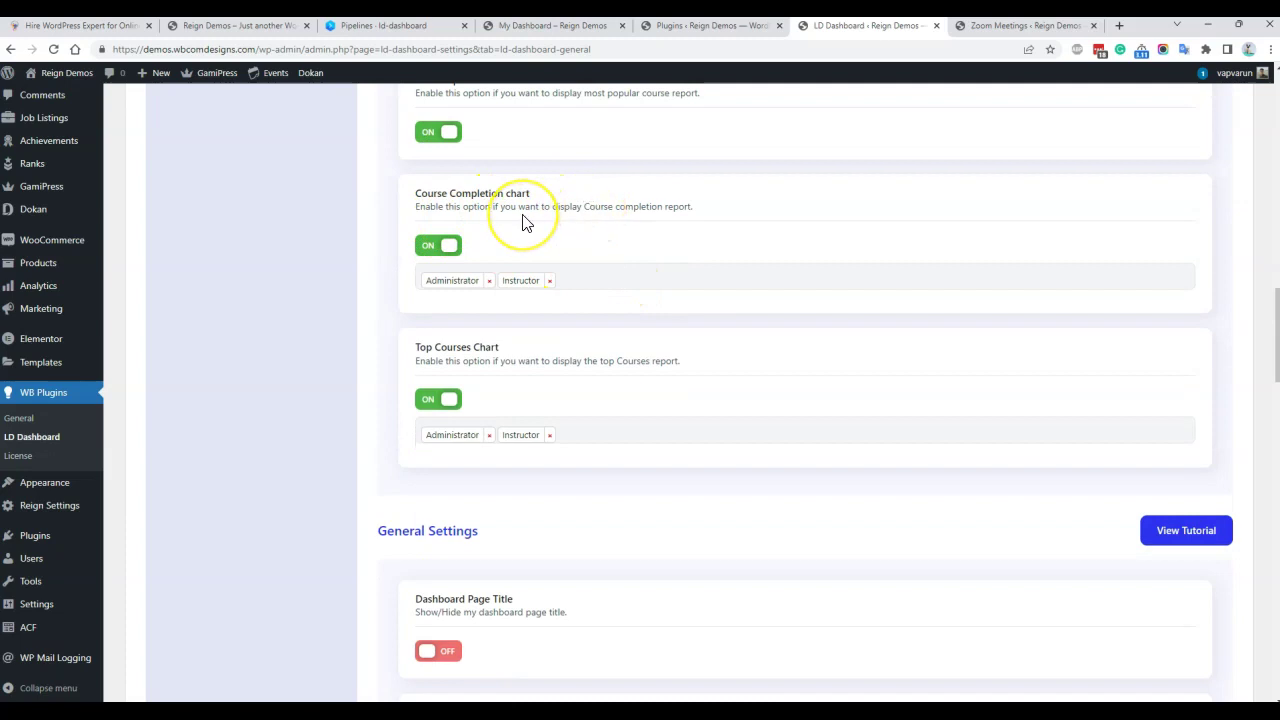
# Check which further user roles can be assigned to the Course Completion chart, leaving the selection as is.
pyautogui.click(592, 290)
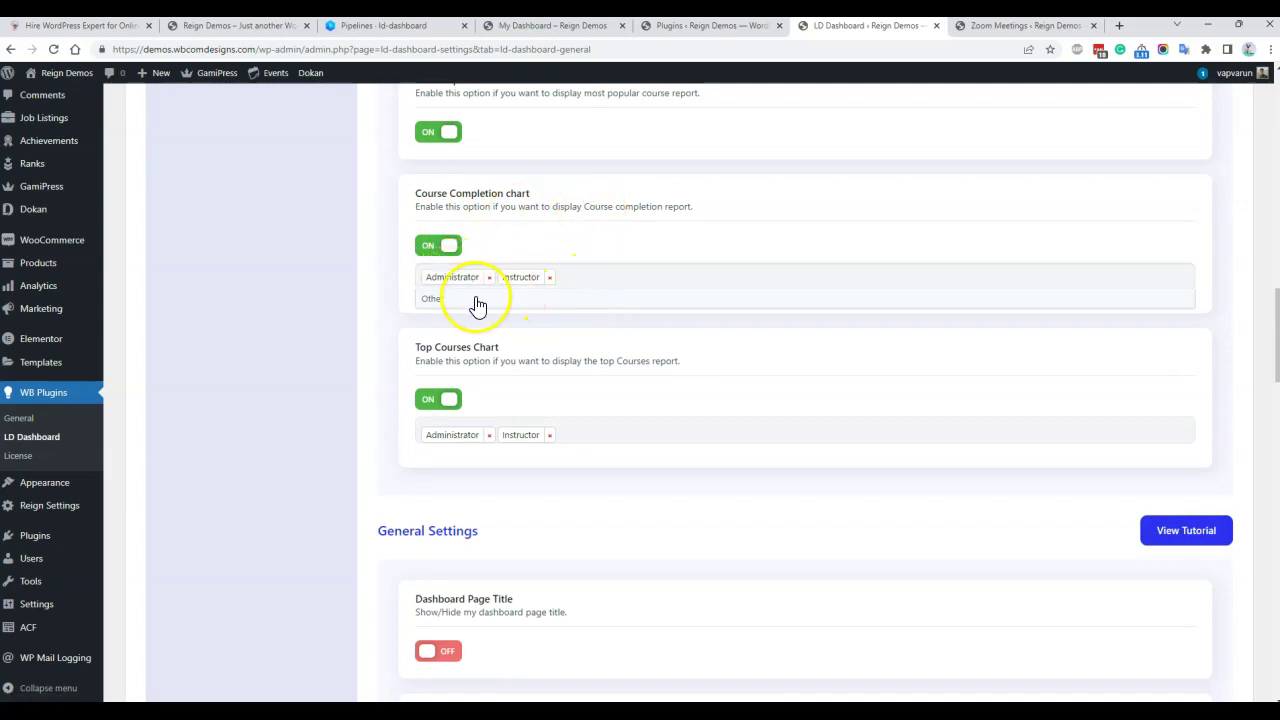
pyautogui.click(331, 289)
pyautogui.scroll(-1, 335, 286)
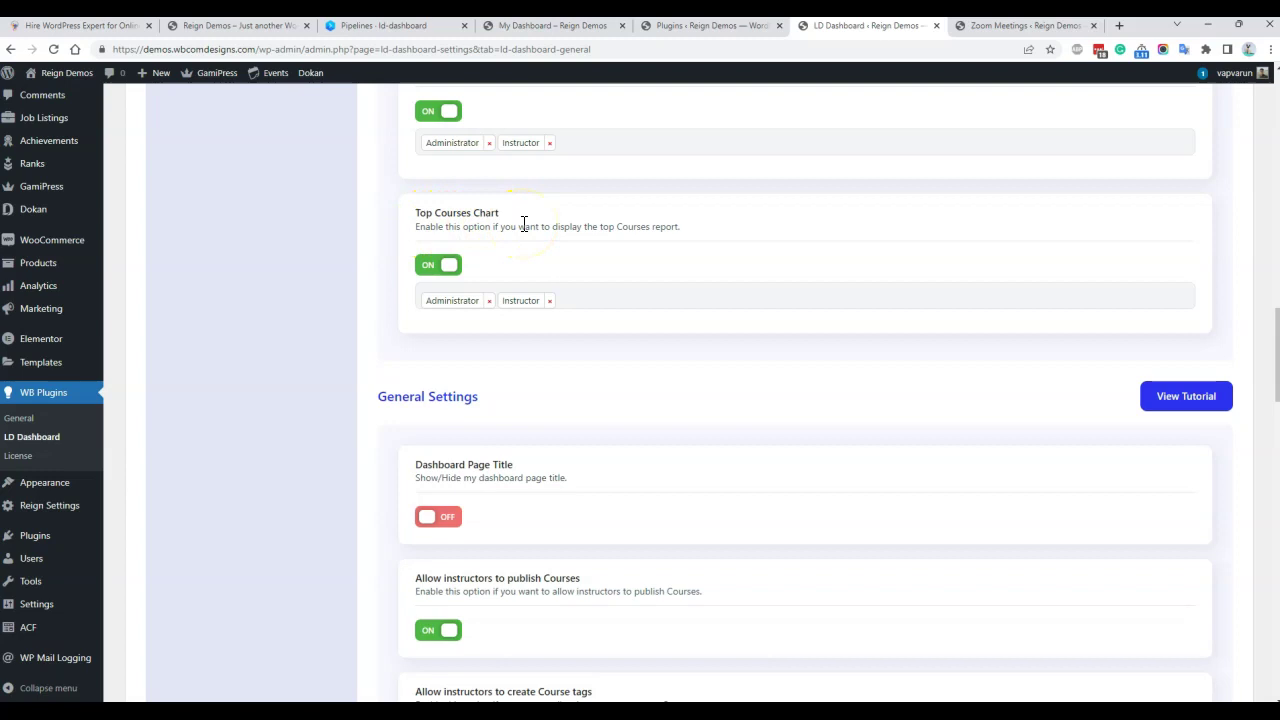
# Examine the General Settings options, from instructor permissions and the Become Instructor button to User Avatar and Profile Override.
pyautogui.scroll(-2, 540, 250)
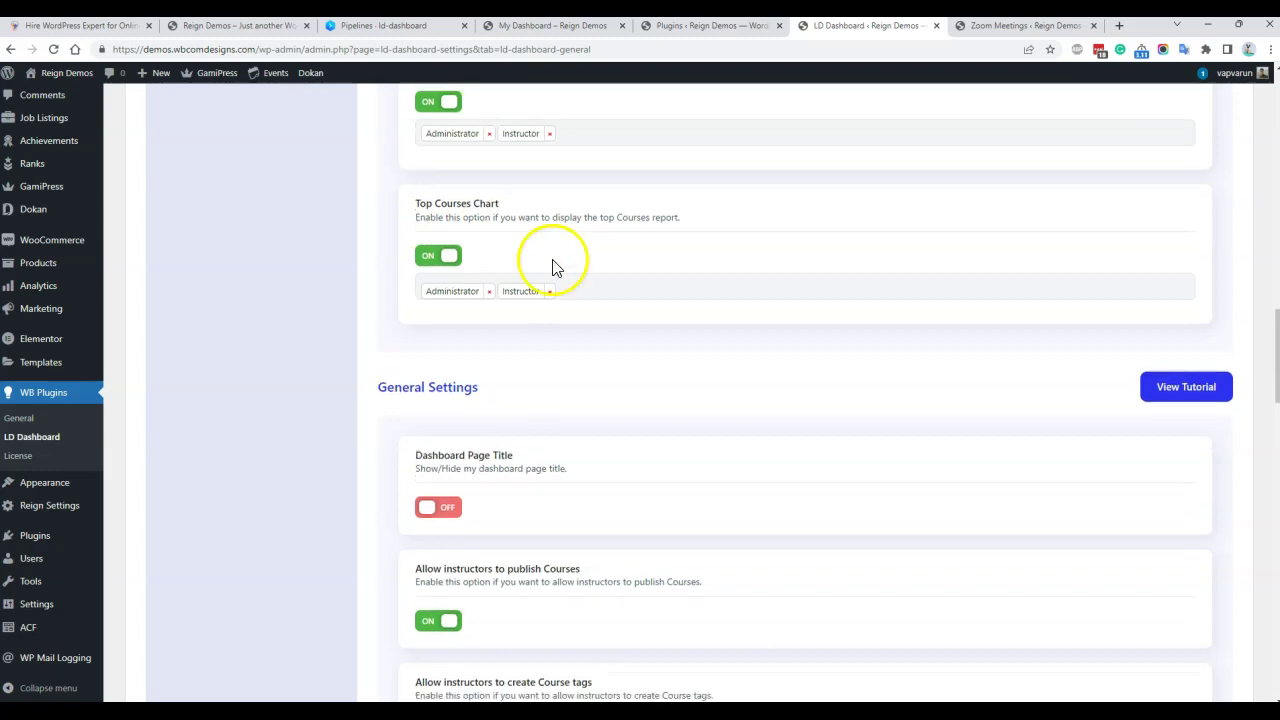
pyautogui.scroll(-2, 600, 220)
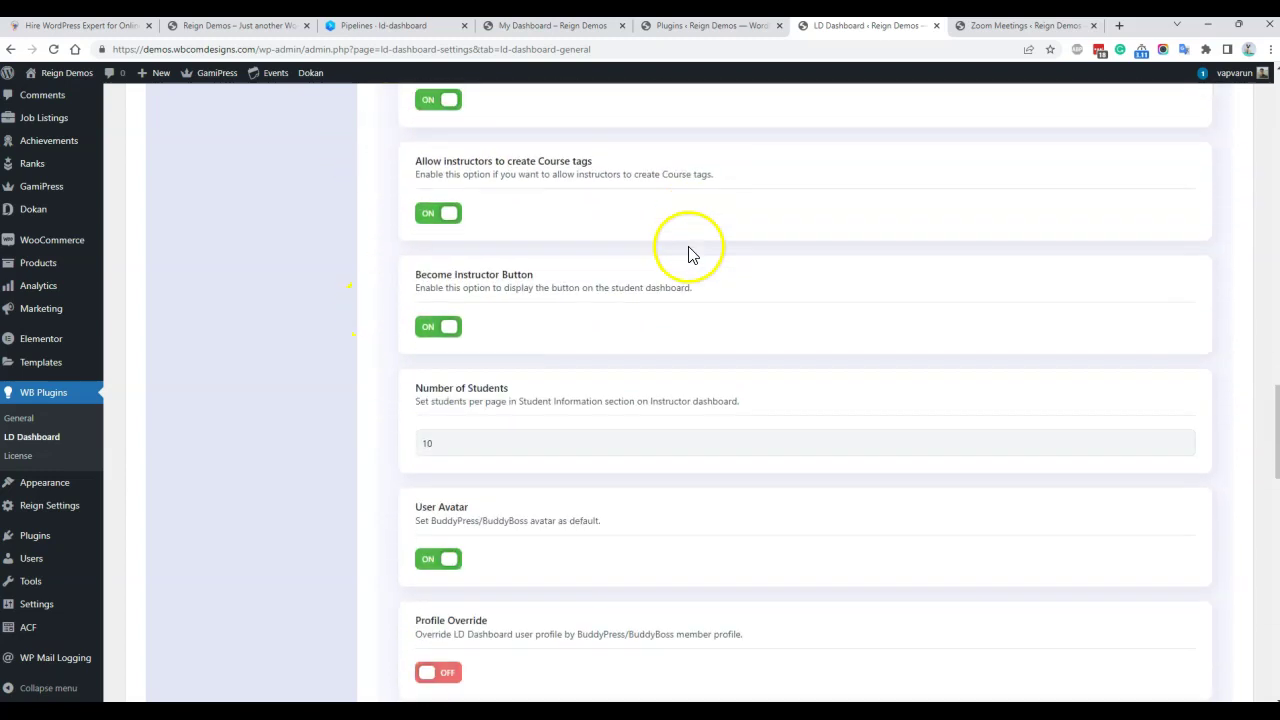
pyautogui.scroll(1, 620, 230)
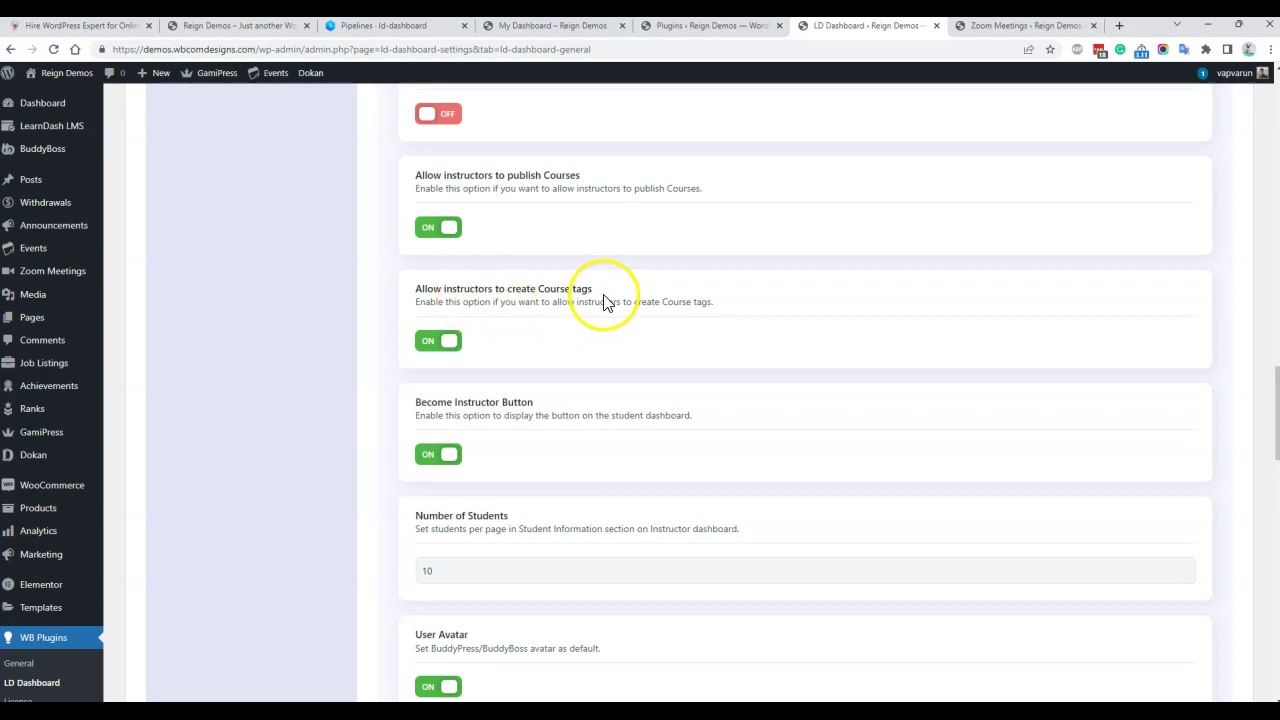
pyautogui.scroll(-1, 631, 300)
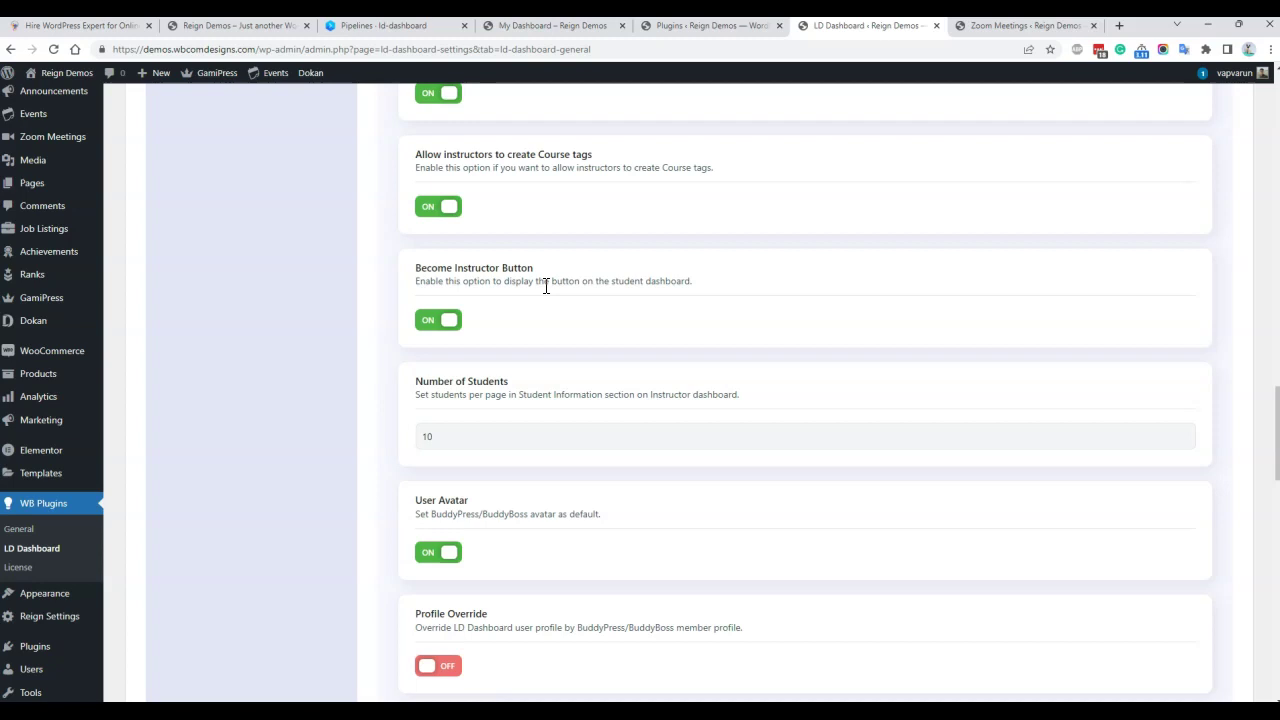
pyautogui.scroll(-1, 546, 287)
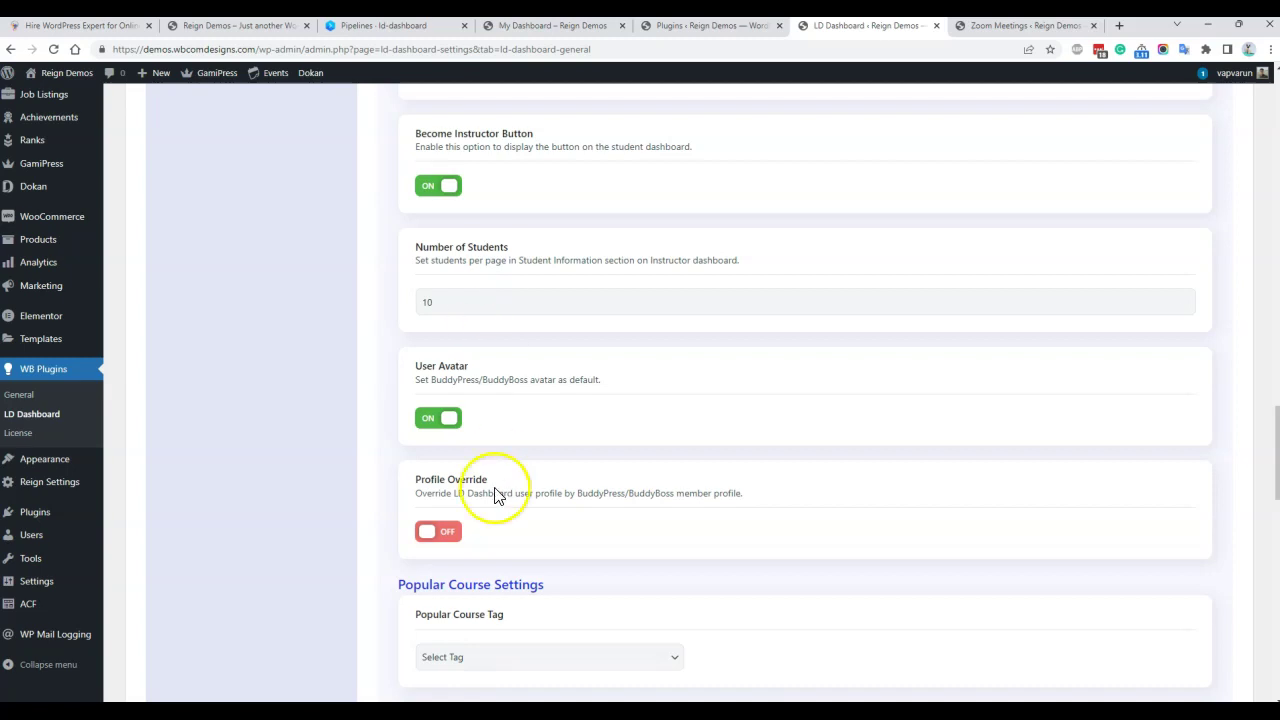
pyautogui.scroll(-2, 471, 271)
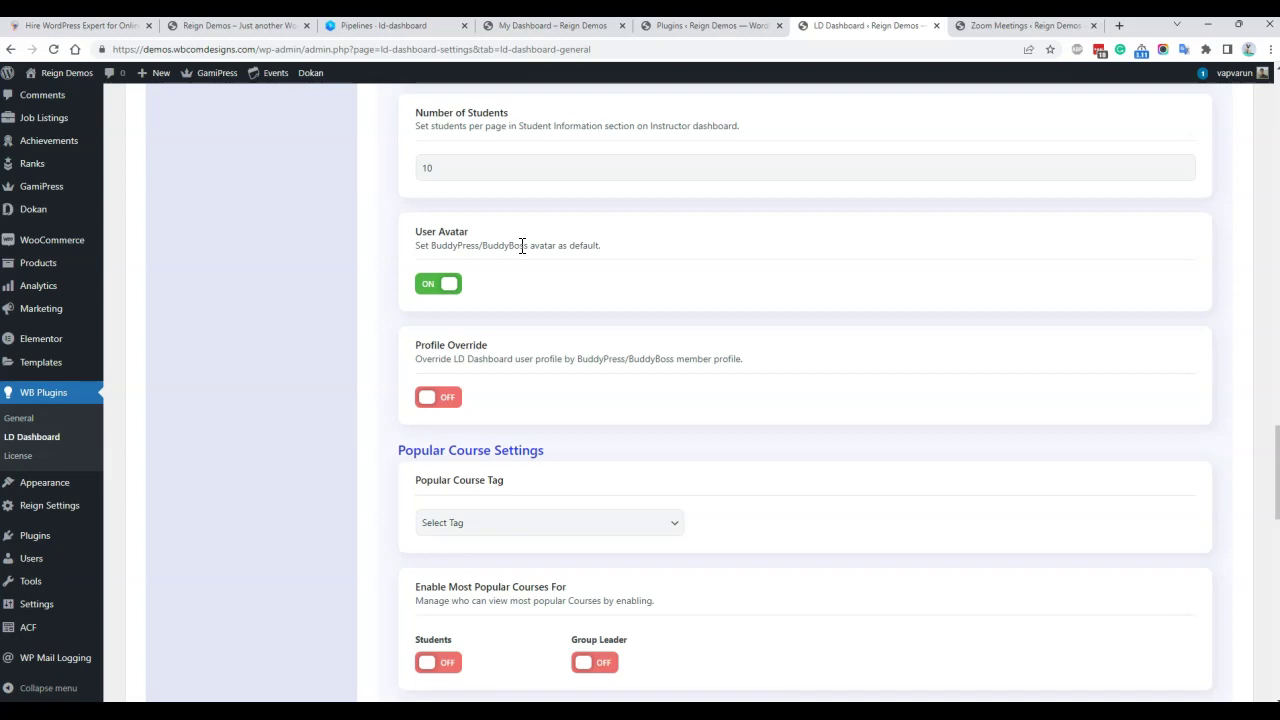
pyautogui.scroll(-1, 609, 349)
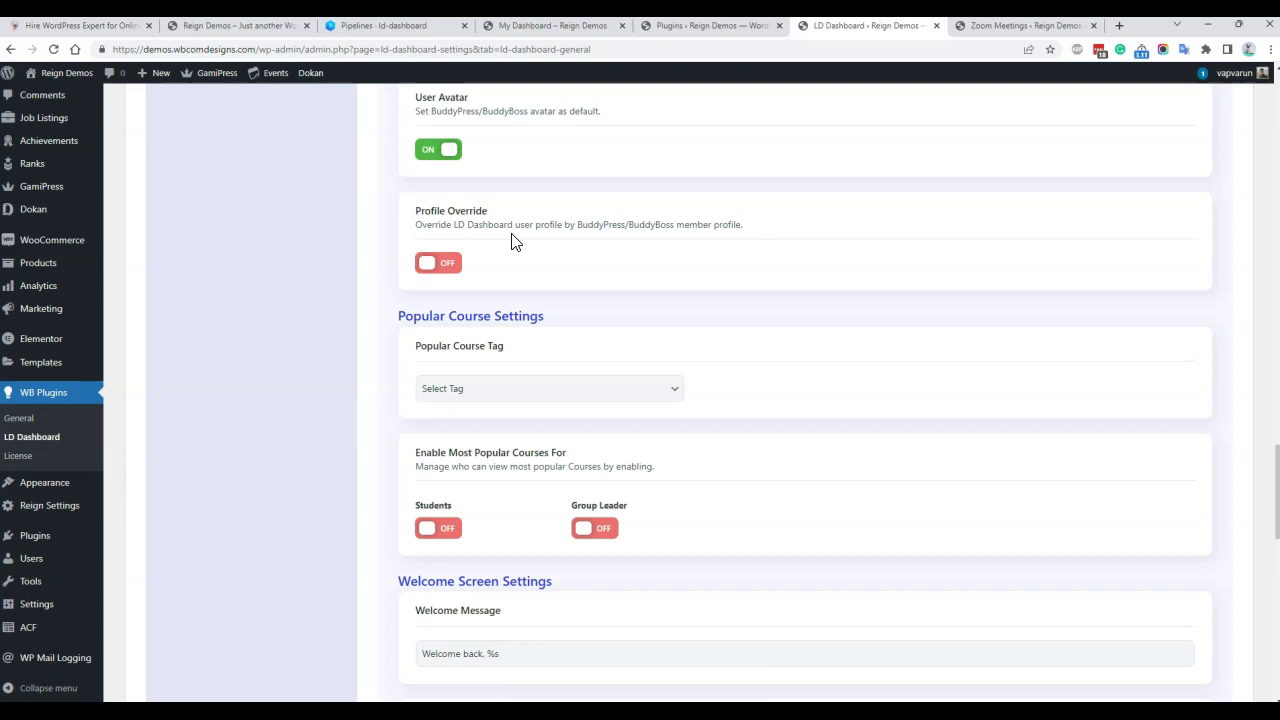
# Examine the Popular Course and Welcome Screen settings, comparing the welcome message and cover image with the front-end My Dashboard banner.
pyautogui.scroll(-1, 540, 250)
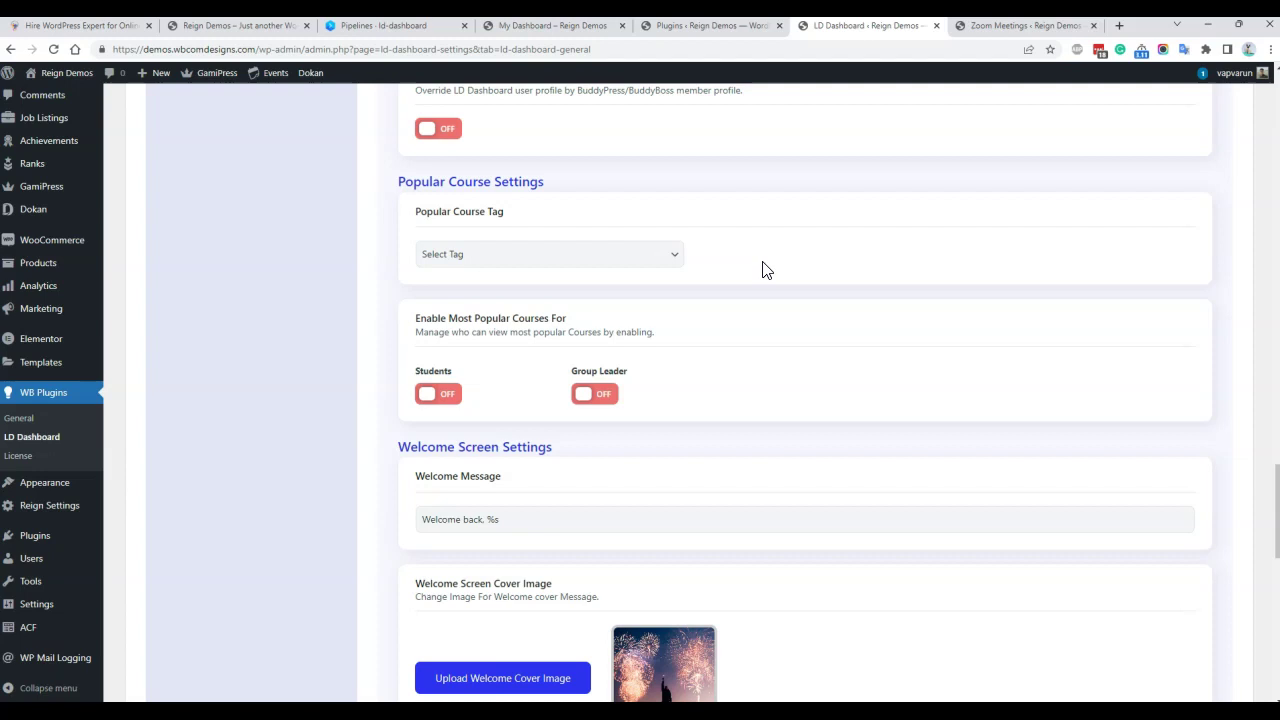
pyautogui.scroll(-3, 766, 282)
pyautogui.scroll(3, 769, 291)
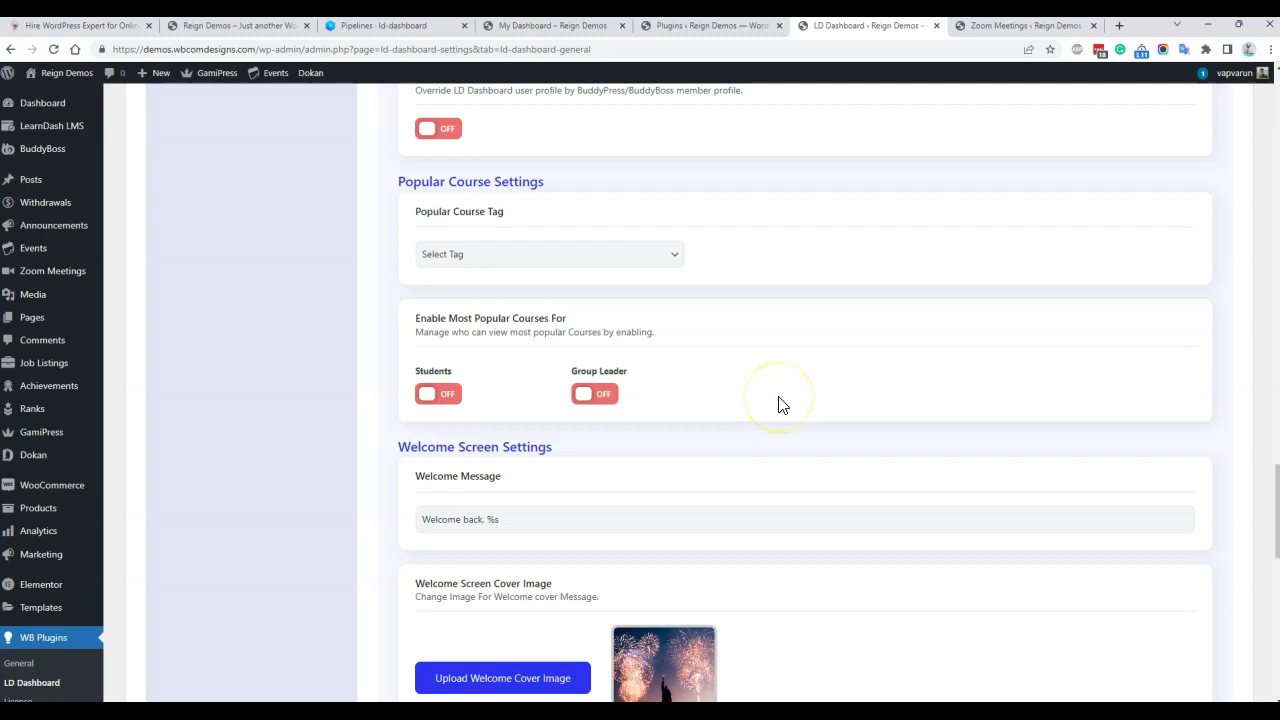
pyautogui.scroll(-3, 782, 405)
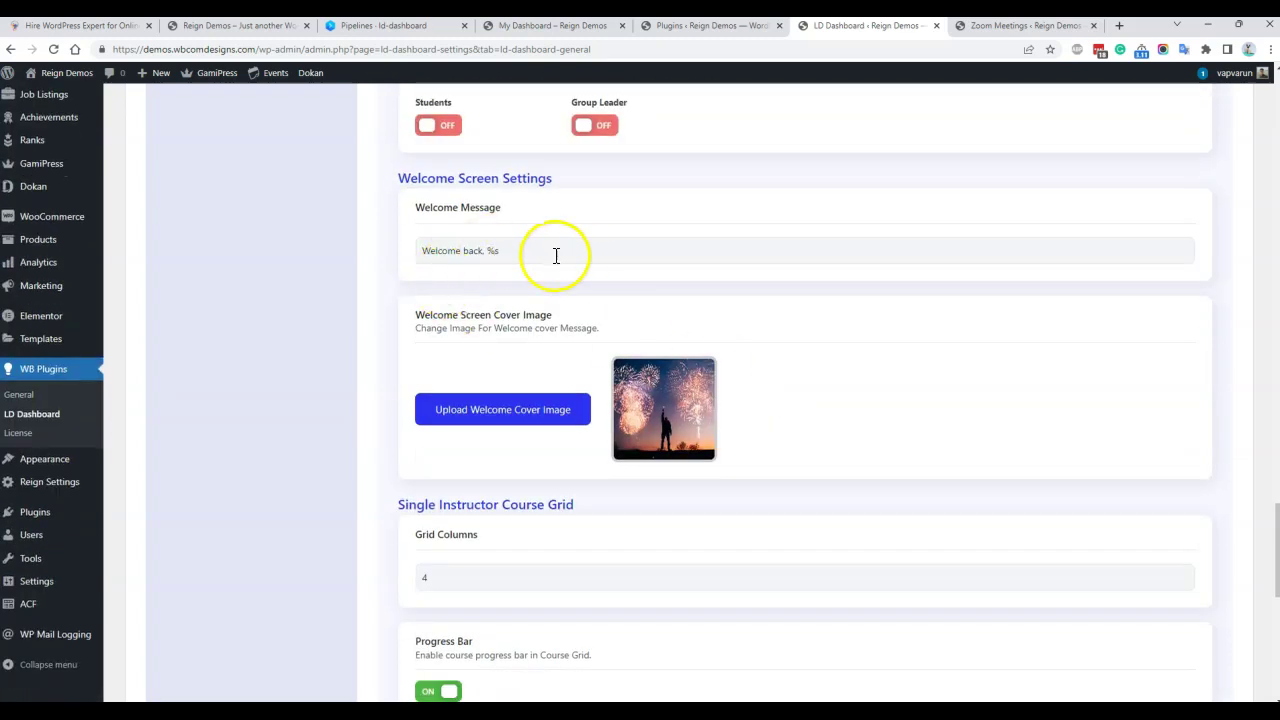
pyautogui.click(543, 25)
pyautogui.scroll(15, 334, 297)
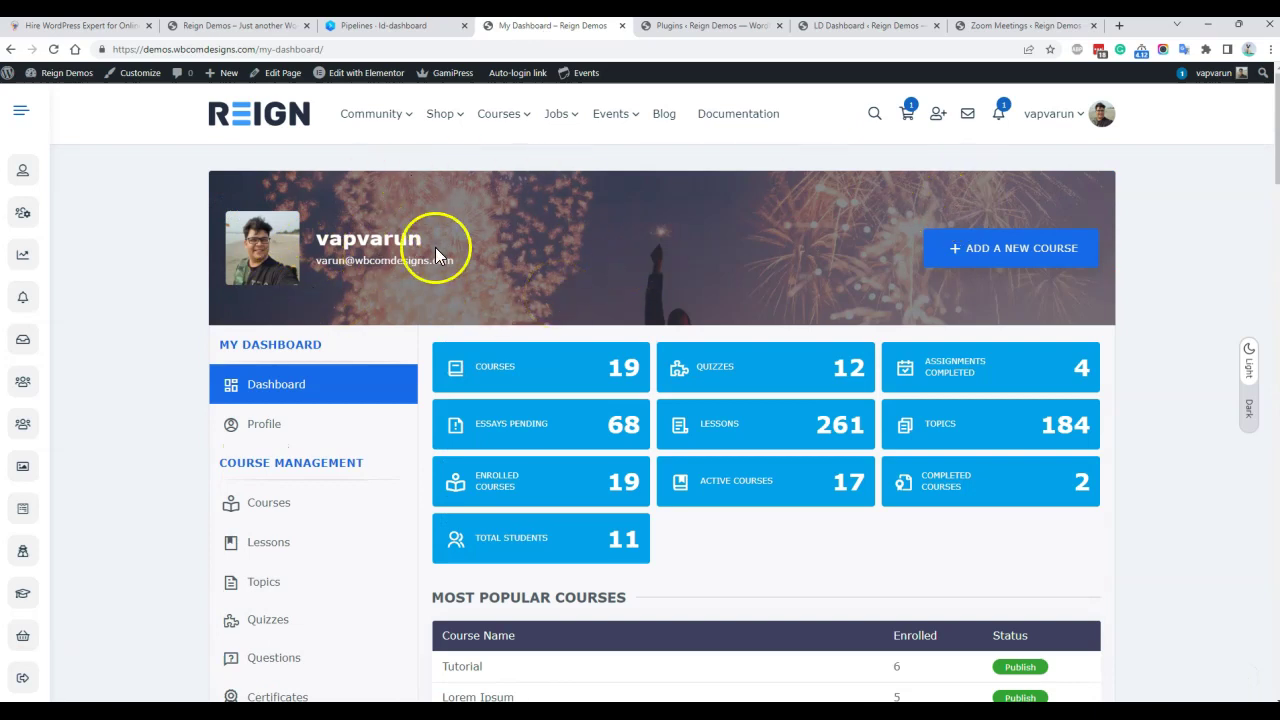
pyautogui.click(880, 28)
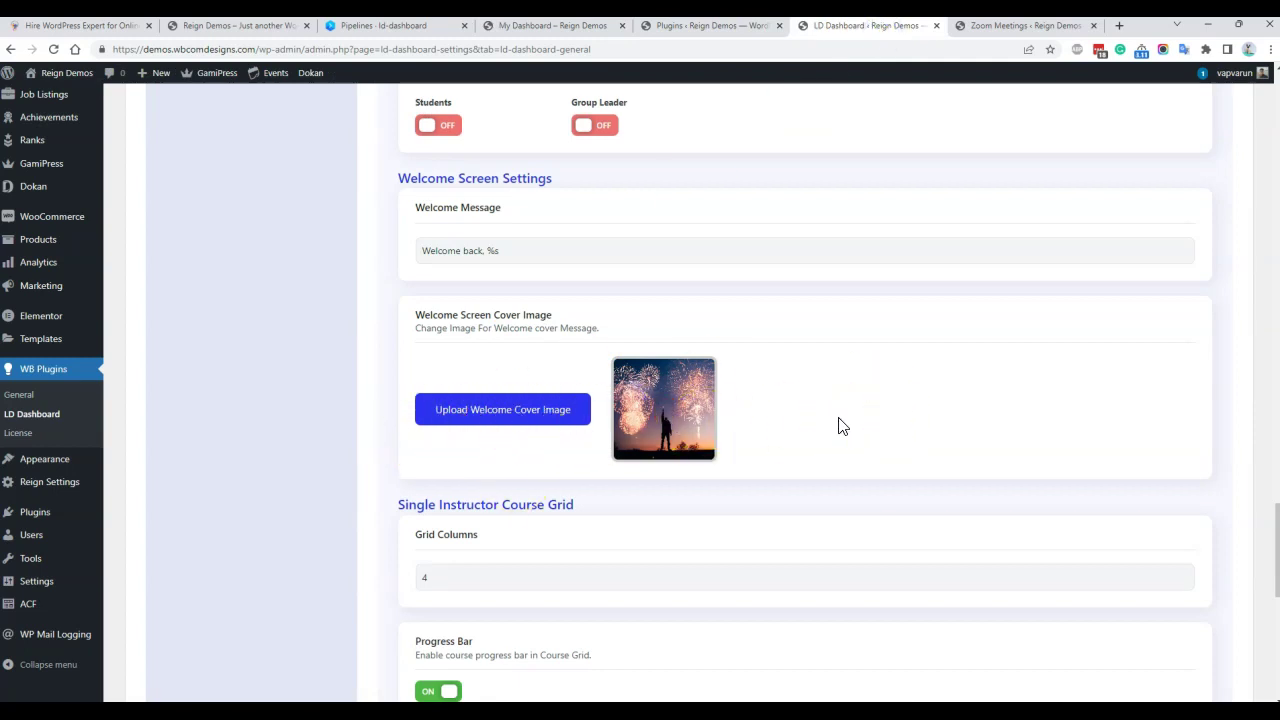
# Examine the Single Instructor Course Grid options and the Page Mapping settings for the dashboard, instructor registration and instructors listing pages.
pyautogui.scroll(-3, 842, 426)
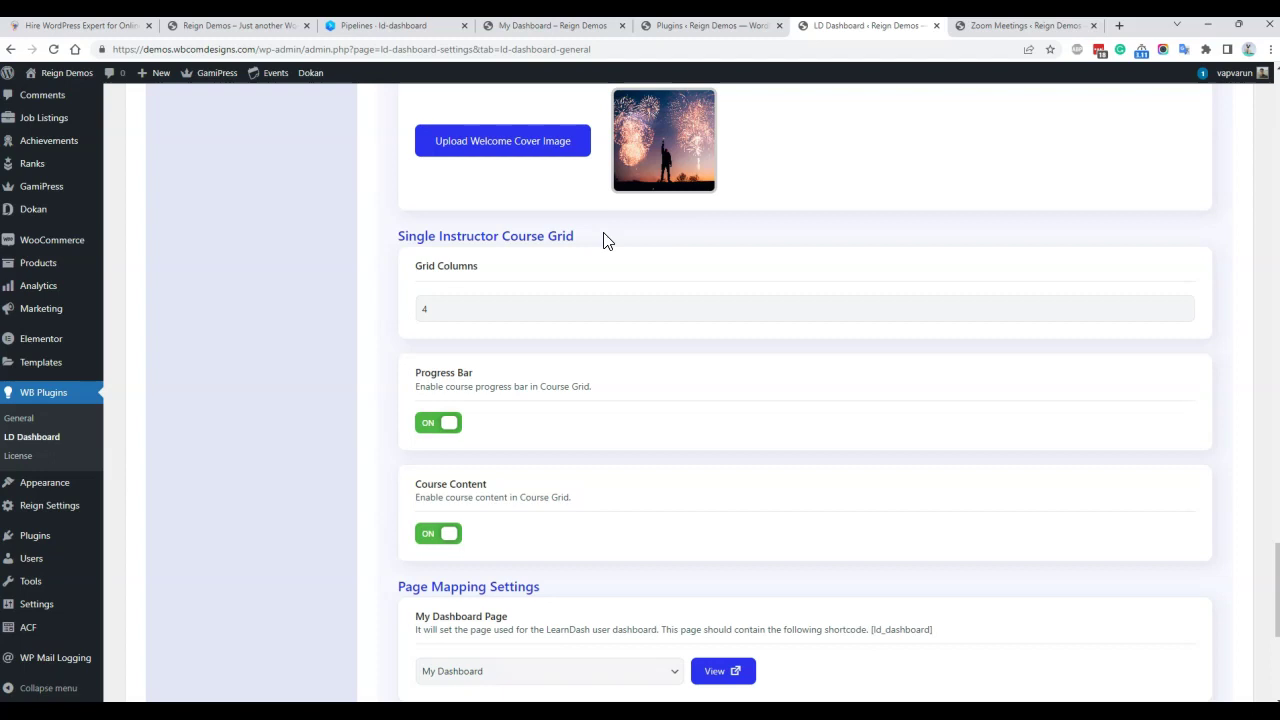
pyautogui.scroll(-2, 500, 254)
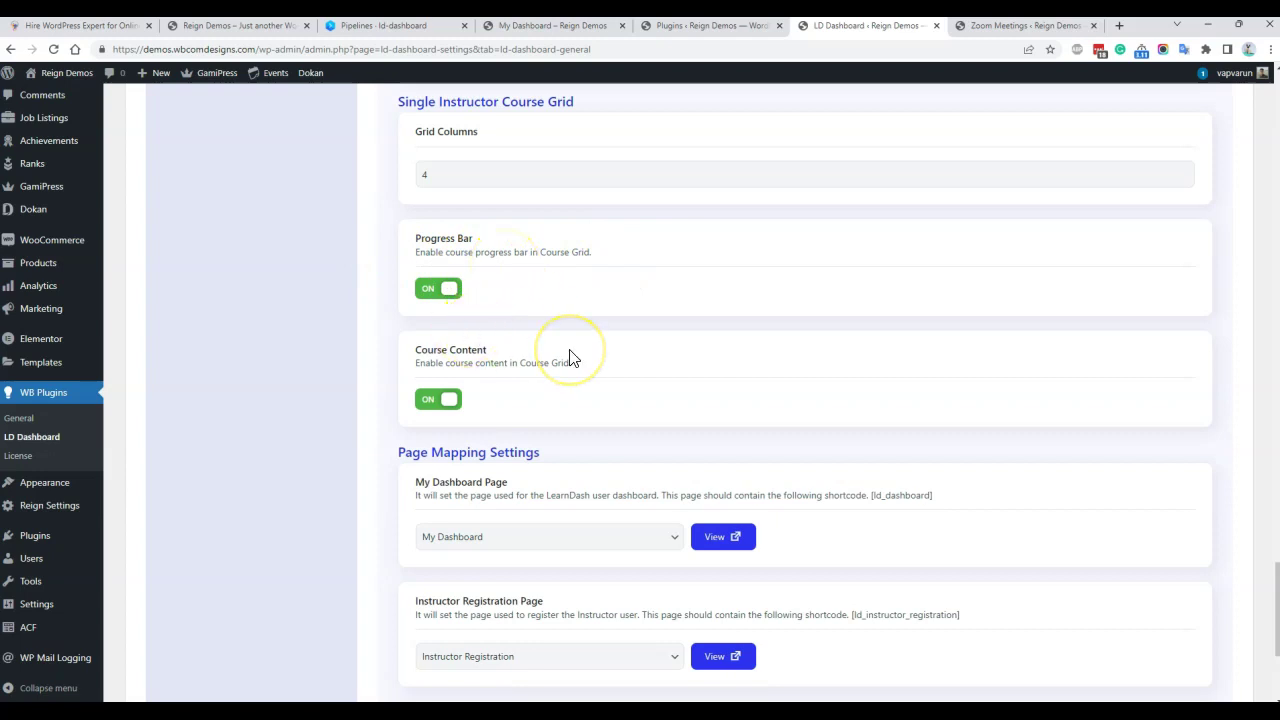
pyautogui.scroll(-2, 570, 357)
pyautogui.scroll(-2, 570, 357)
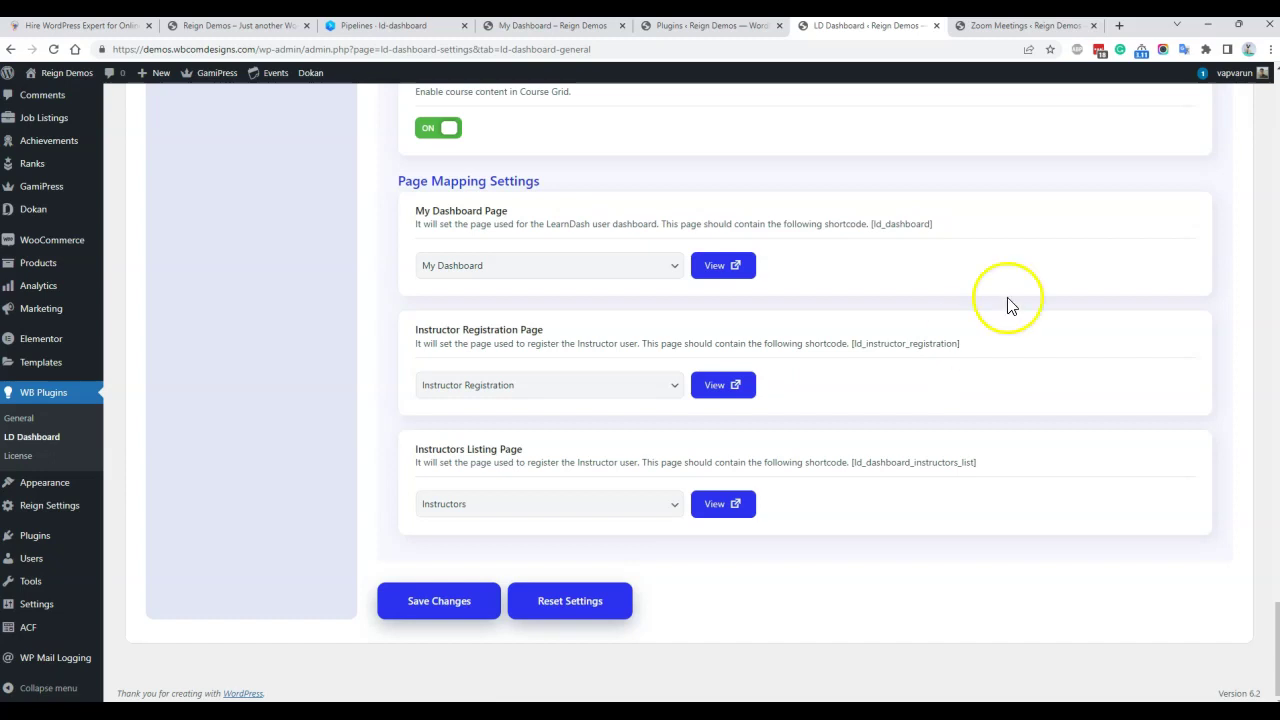
# Open the plugin's Design settings and look through the preset colors and individual color options.
pyautogui.scroll(10, 655, 308)
pyautogui.scroll(15, 649, 313)
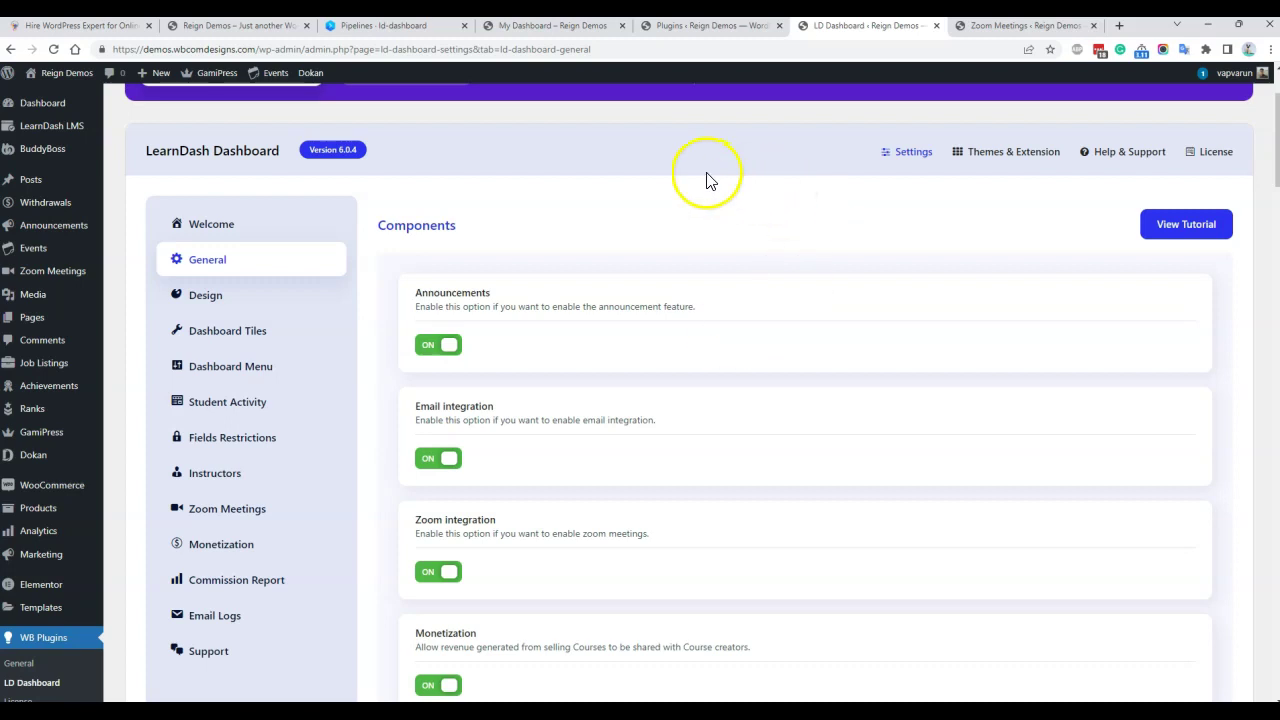
pyautogui.click(183, 311)
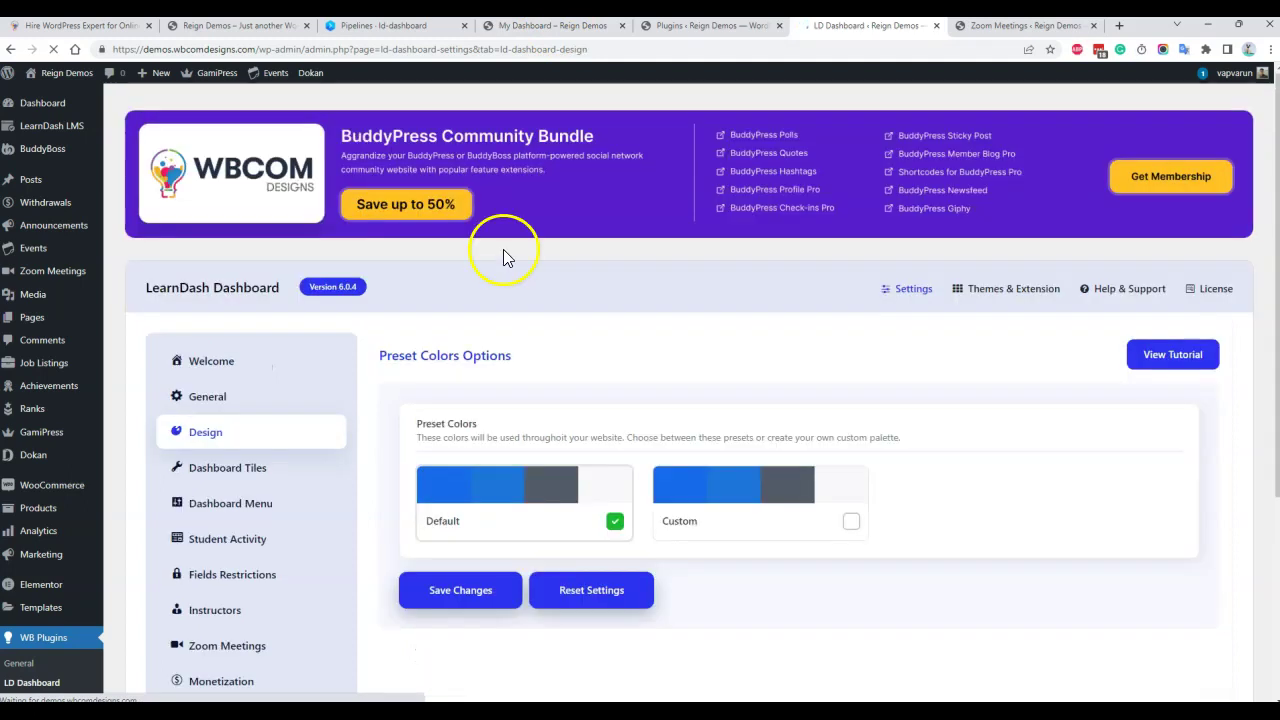
pyautogui.scroll(-2, 529, 363)
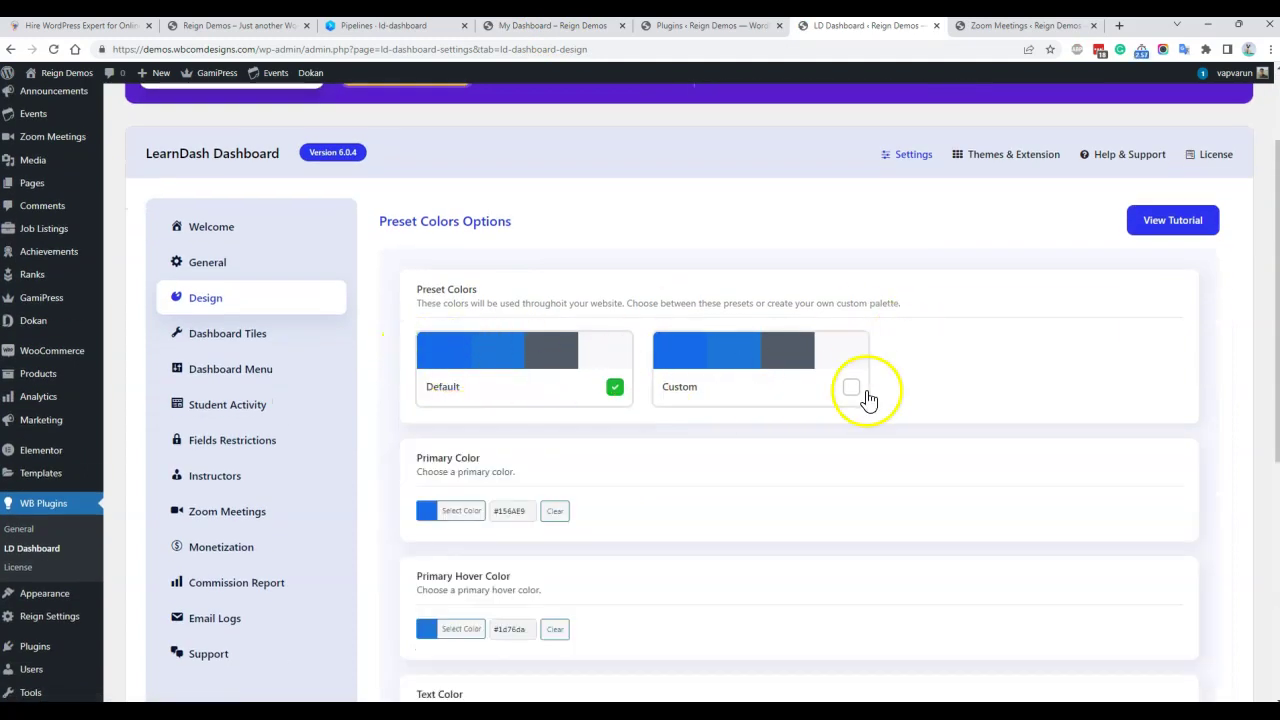
pyautogui.scroll(-6, 600, 420)
pyautogui.scroll(8, 700, 400)
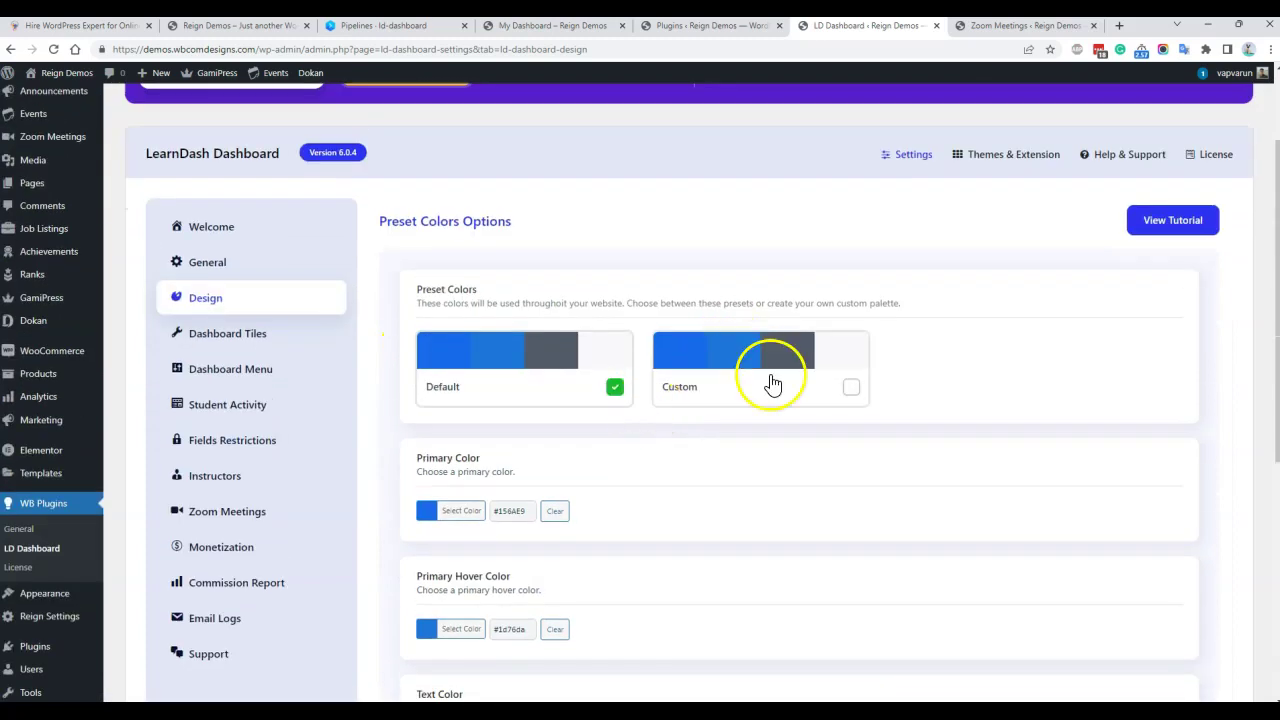
# Switch Preset Colors to Custom and set the Primary Color to red #dd3333.
pyautogui.click(846, 390)
pyautogui.scroll(-2, 955, 388)
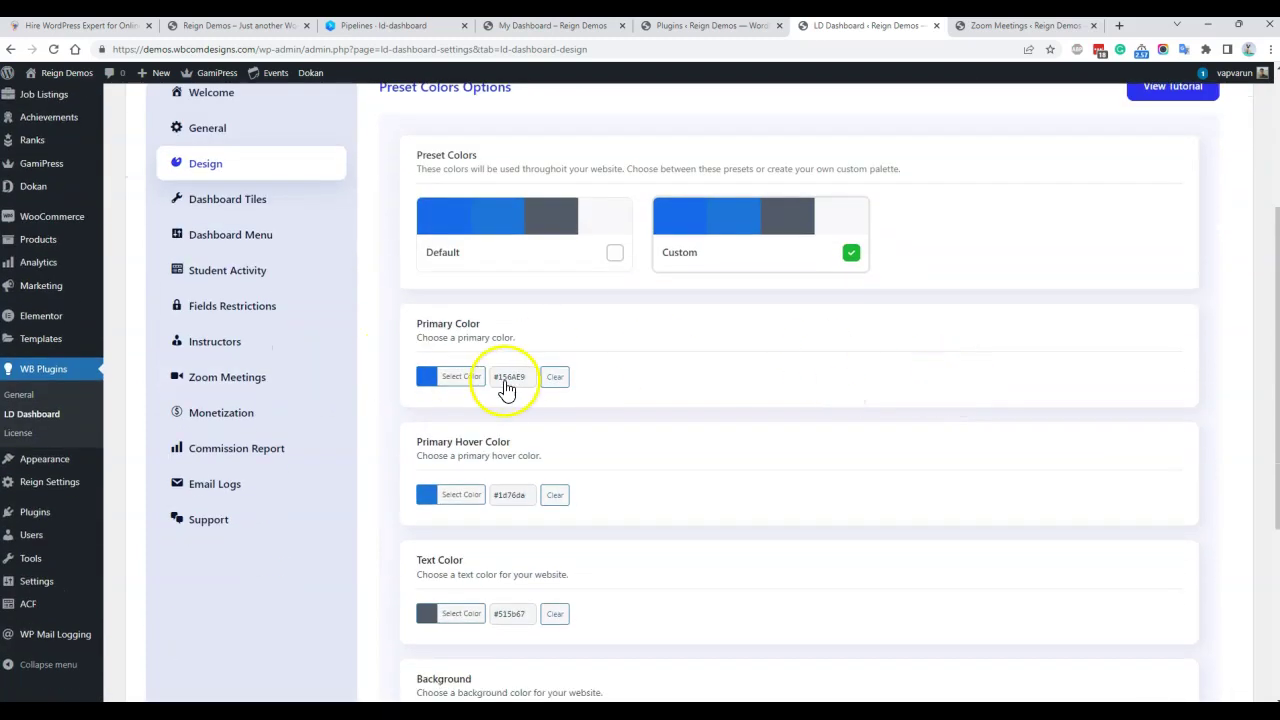
pyautogui.scroll(-2, 470, 340)
pyautogui.click(427, 242)
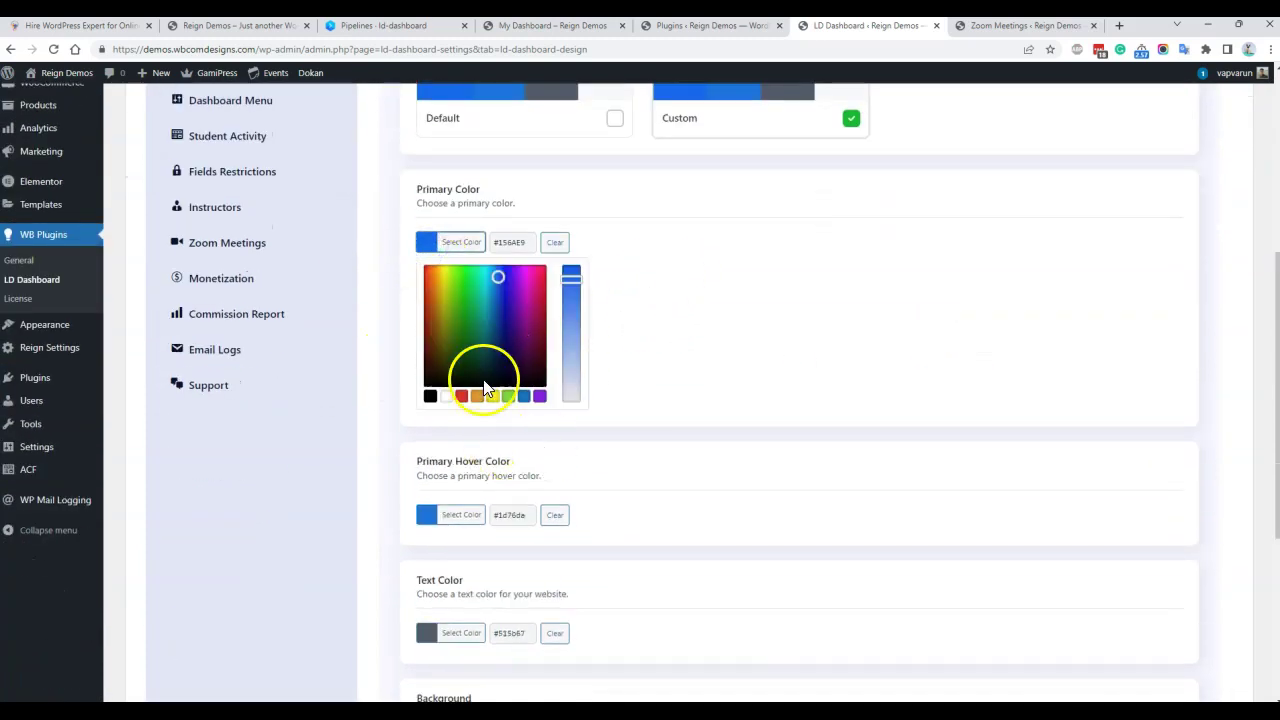
pyautogui.click(461, 396)
pyautogui.click(738, 323)
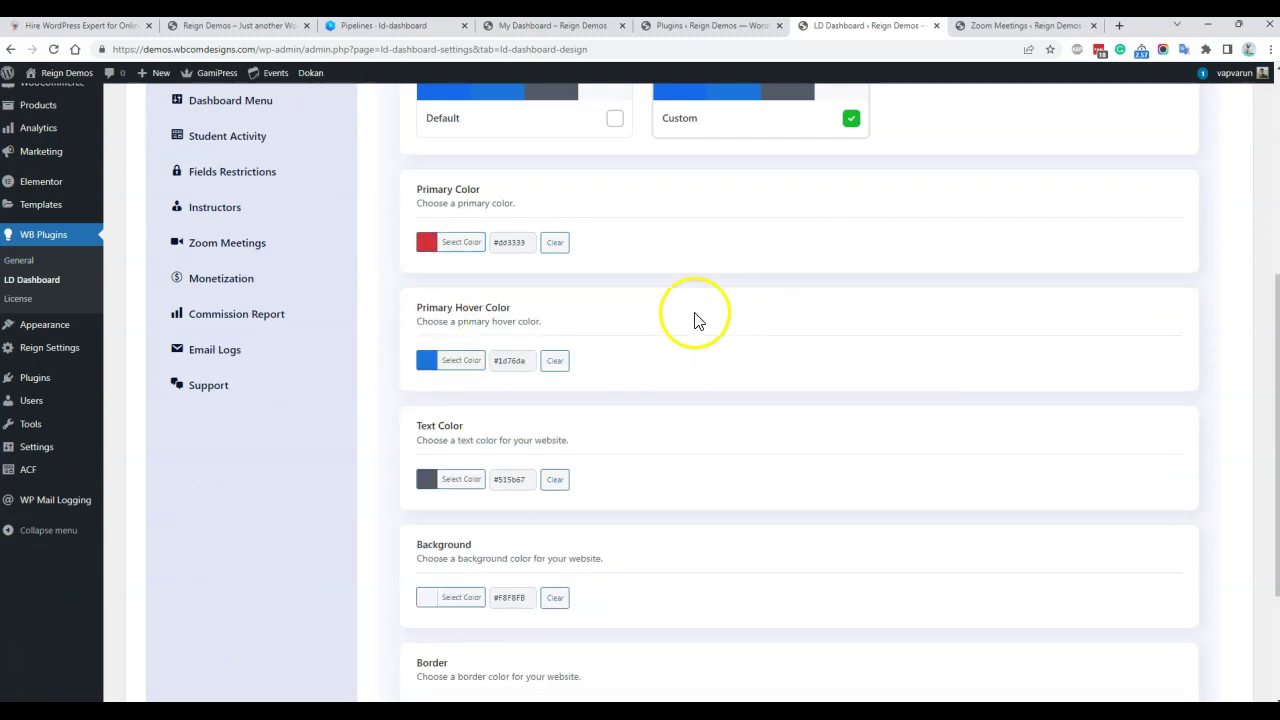
# Set the Primary Hover Color to orange #dd9933 and save the design changes.
pyautogui.scroll(-2, 620, 320)
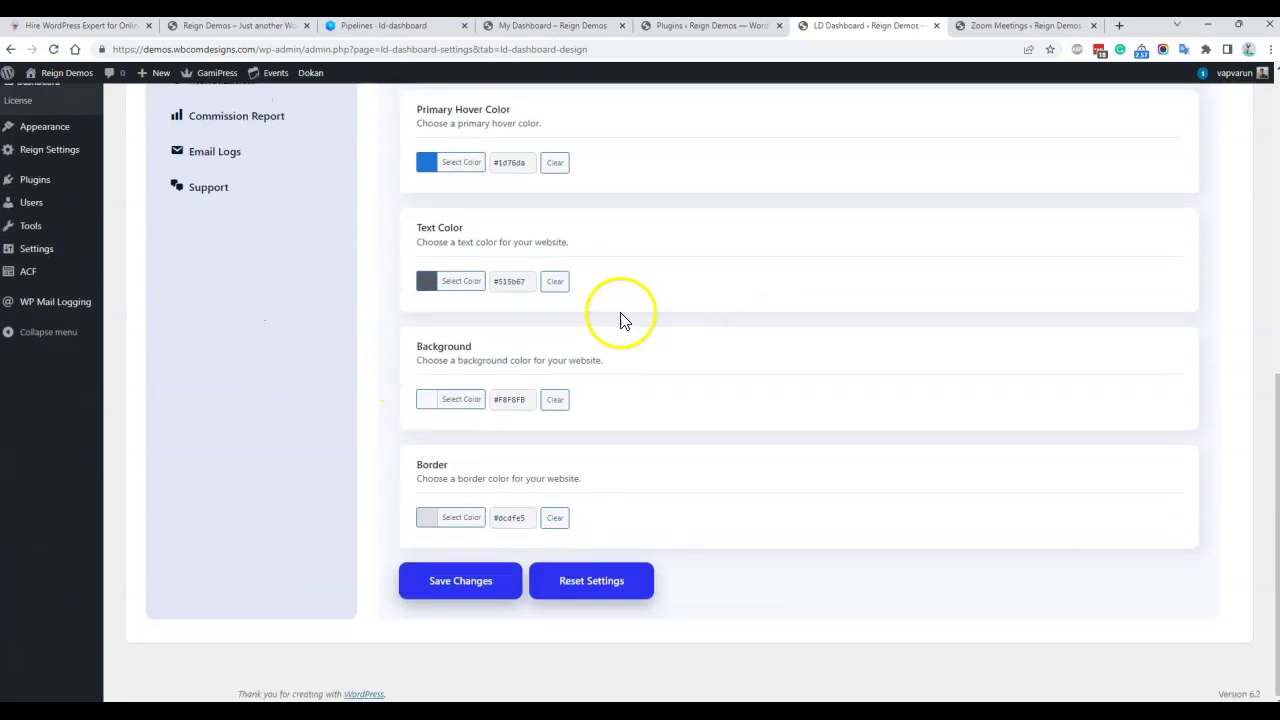
pyautogui.click(427, 162)
pyautogui.click(477, 316)
pyautogui.click(695, 275)
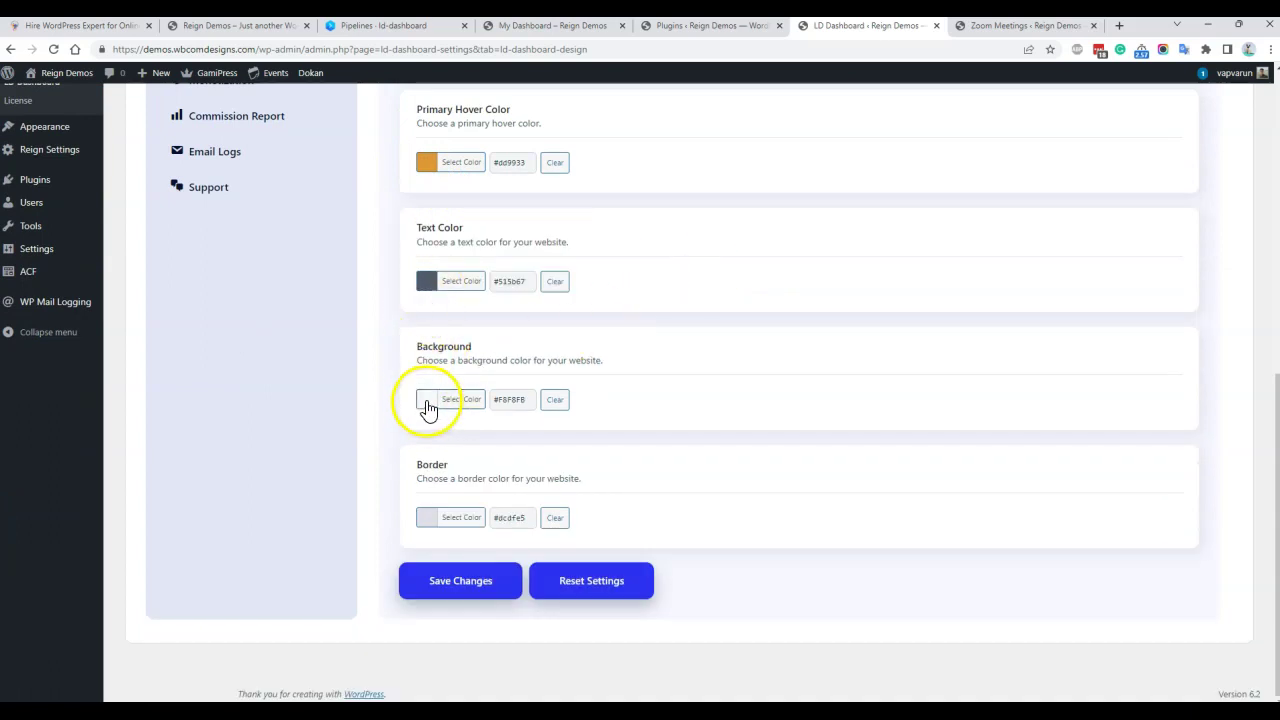
pyautogui.click(484, 588)
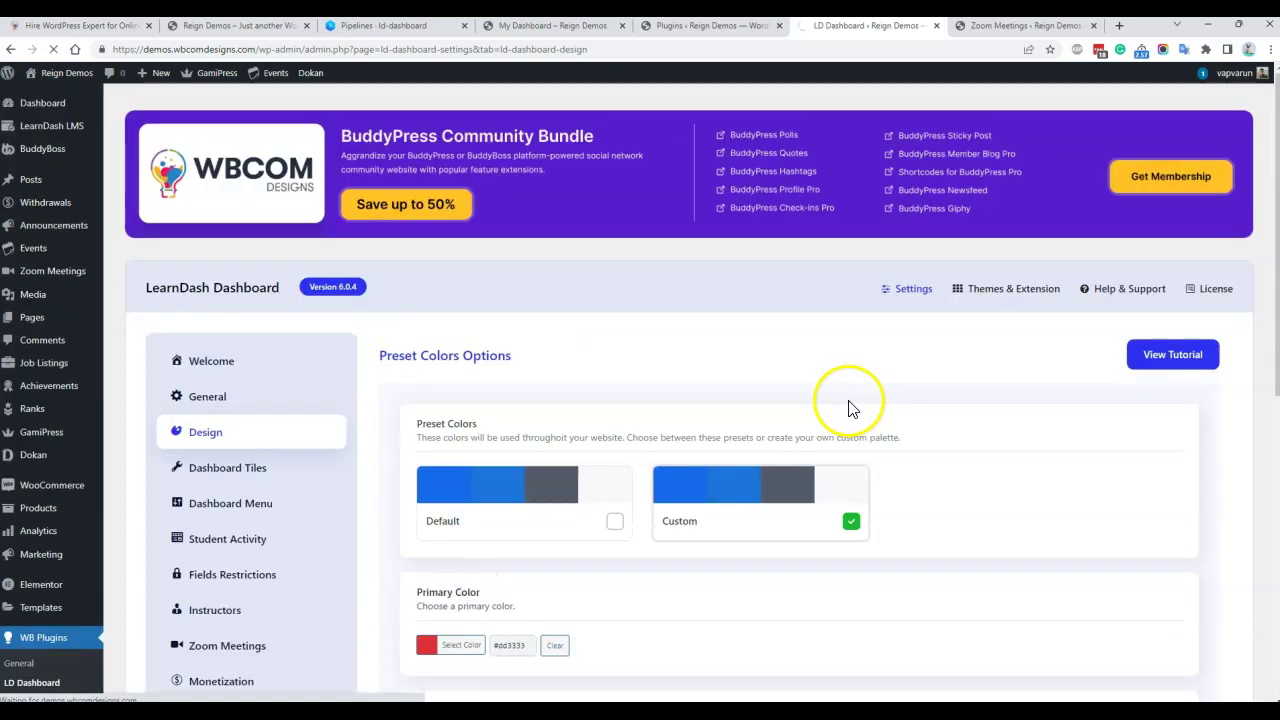
# Reload the front-end My Dashboard page and check how the custom colors appear on it.
pyautogui.scroll(-2, 686, 343)
pyautogui.click(551, 26)
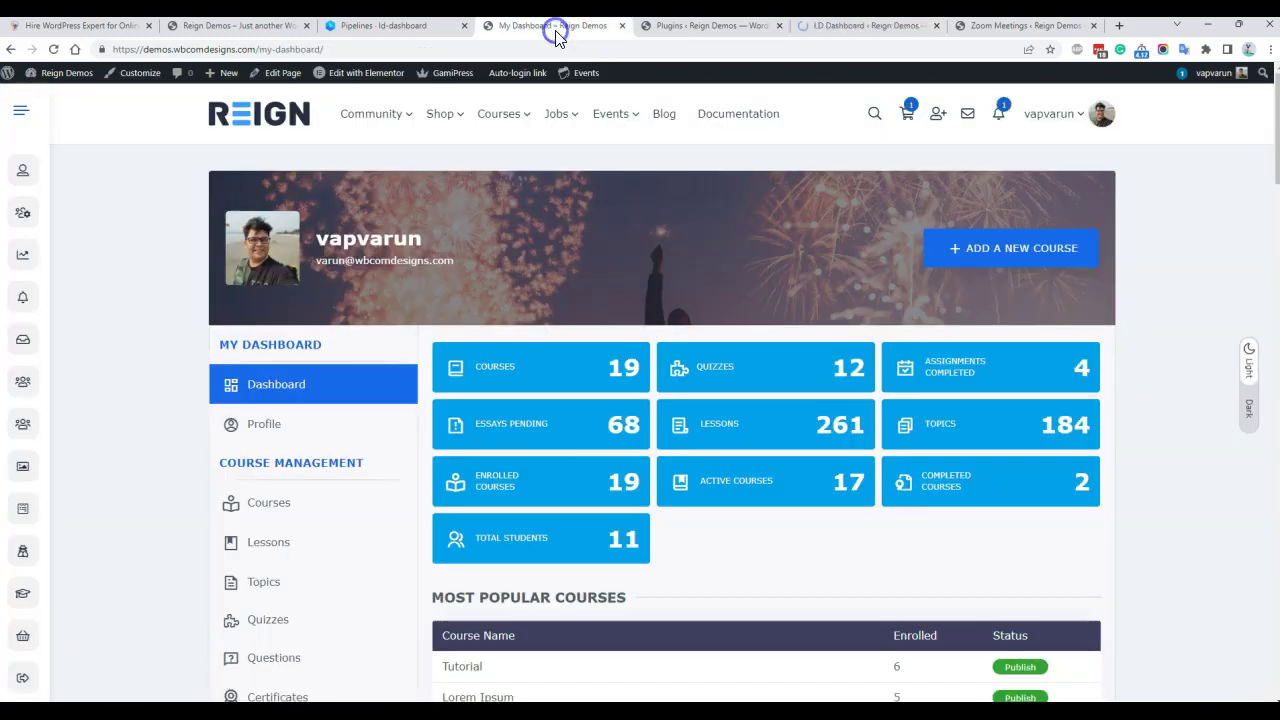
pyautogui.rightClick(94, 223)
pyautogui.click(110, 270)
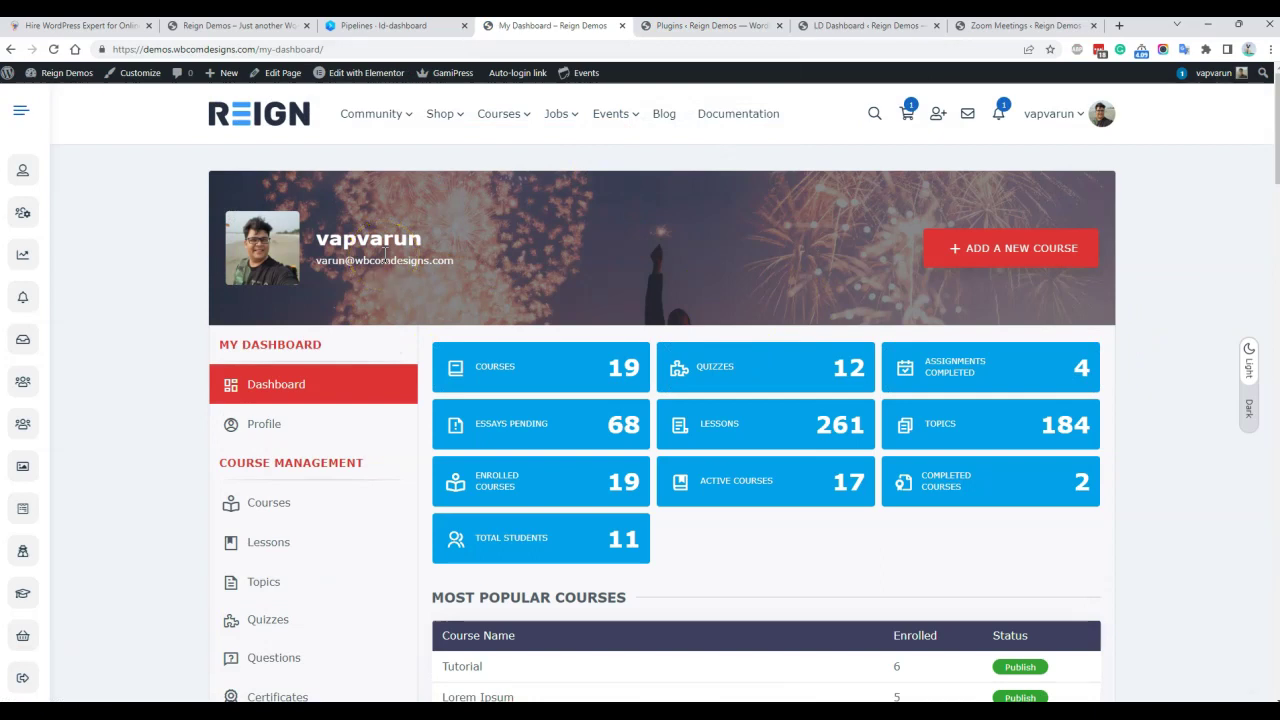
pyautogui.scroll(-3, 787, 279)
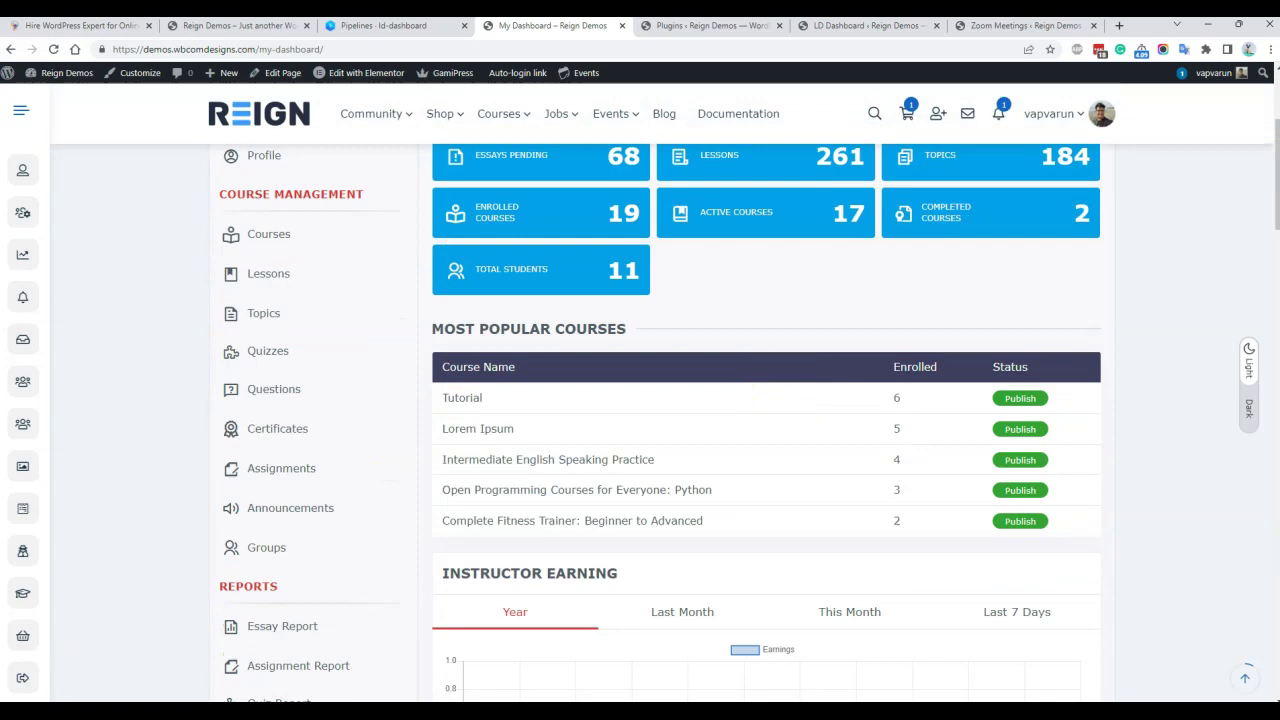
# Open the plugin's Dashboard Tiles settings and look at the matching count tiles on the front-end My Dashboard.
pyautogui.click(825, 35)
pyautogui.scroll(-2, 354, 343)
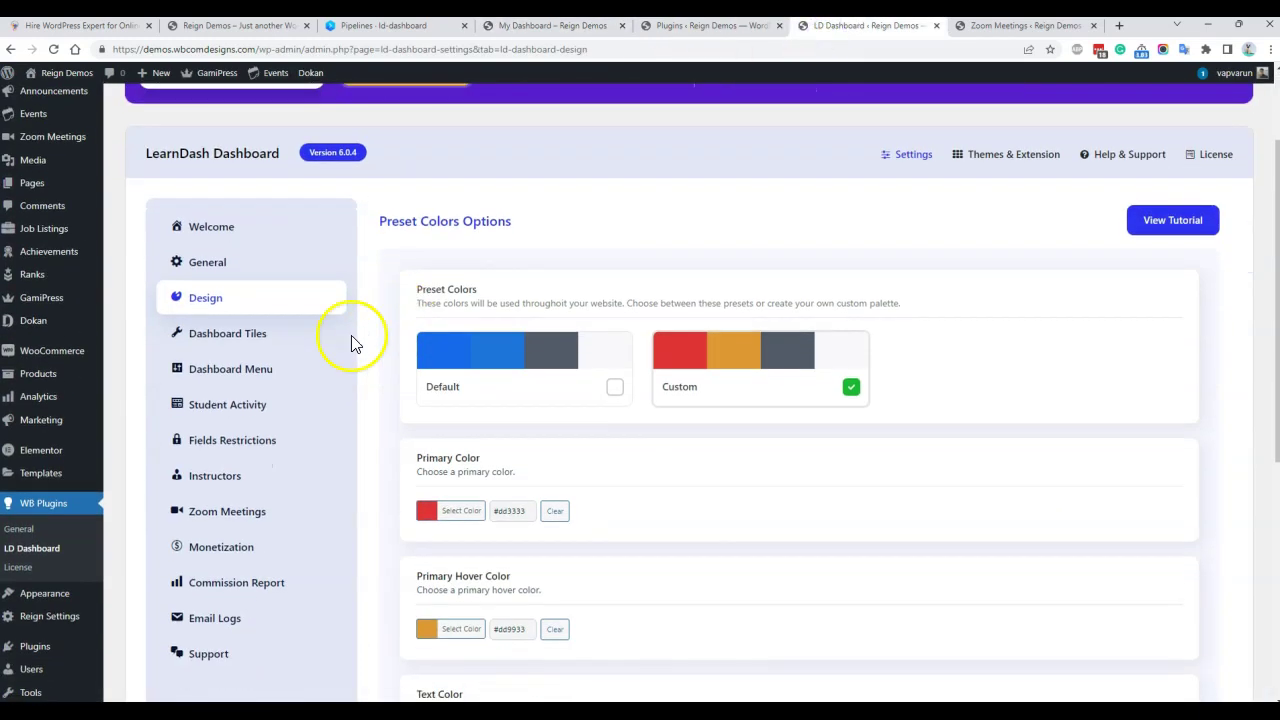
pyautogui.click(257, 340)
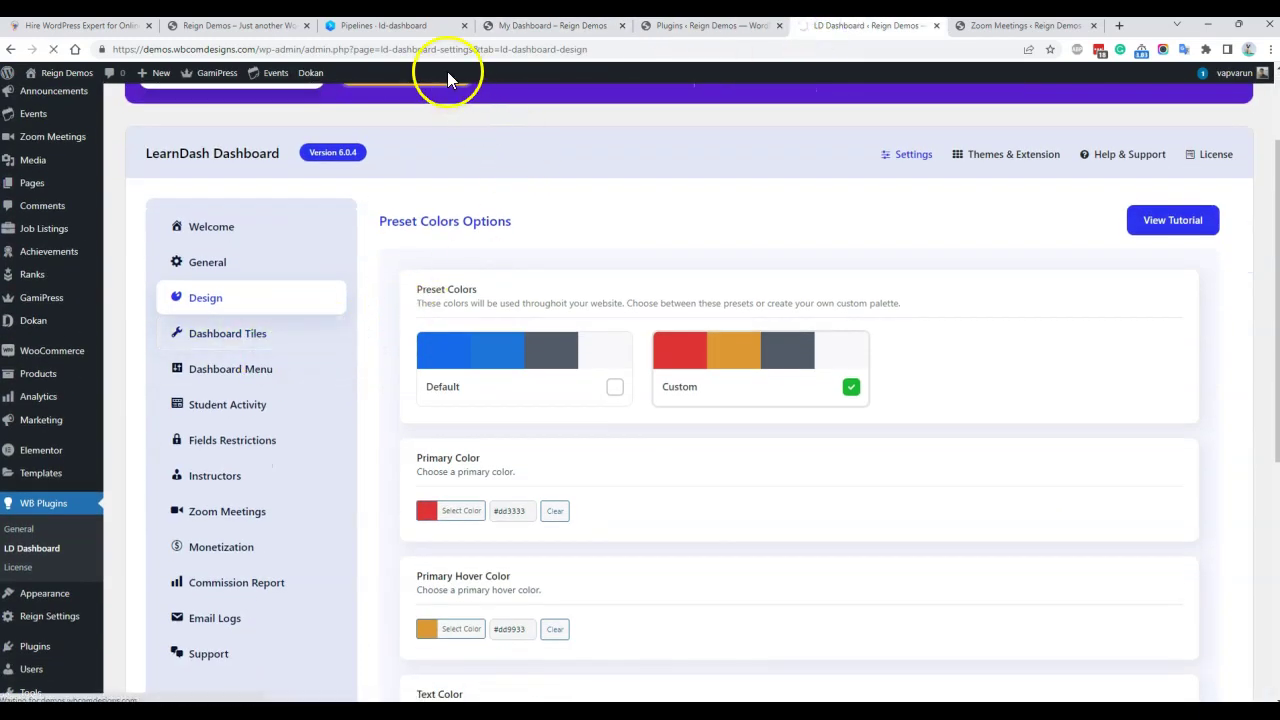
pyautogui.click(550, 25)
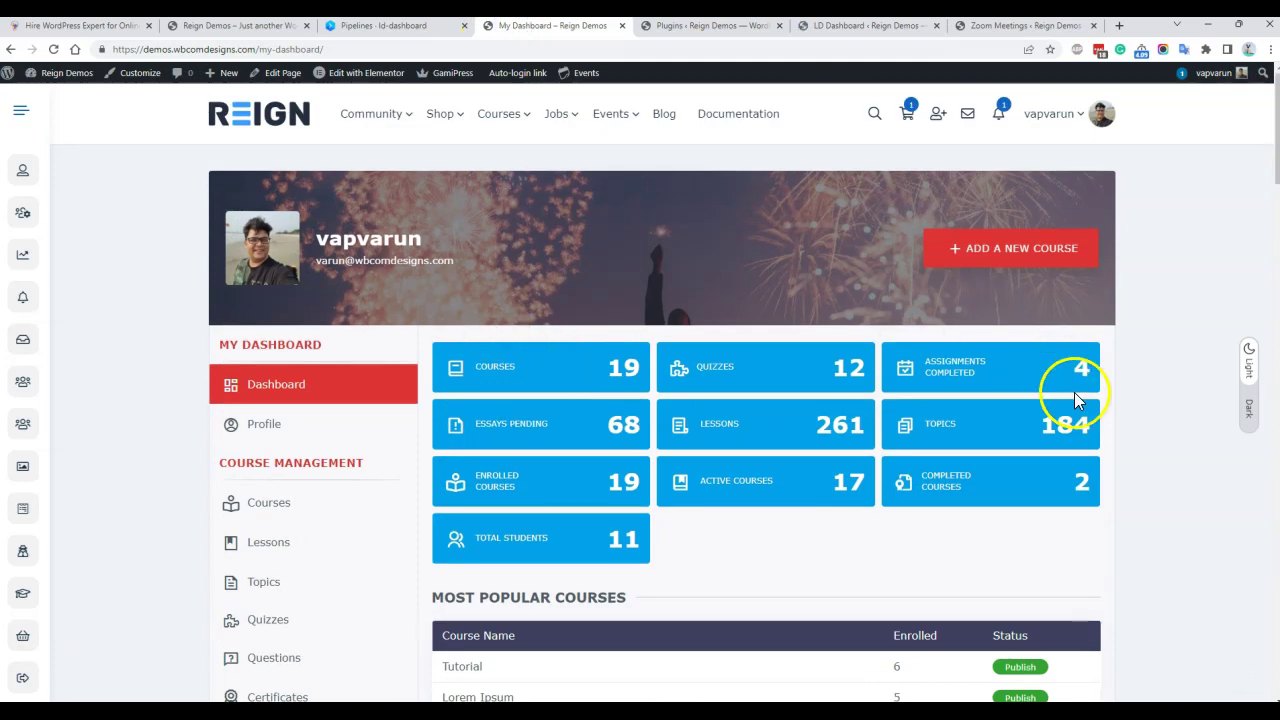
pyautogui.click(691, 28)
pyautogui.click(849, 28)
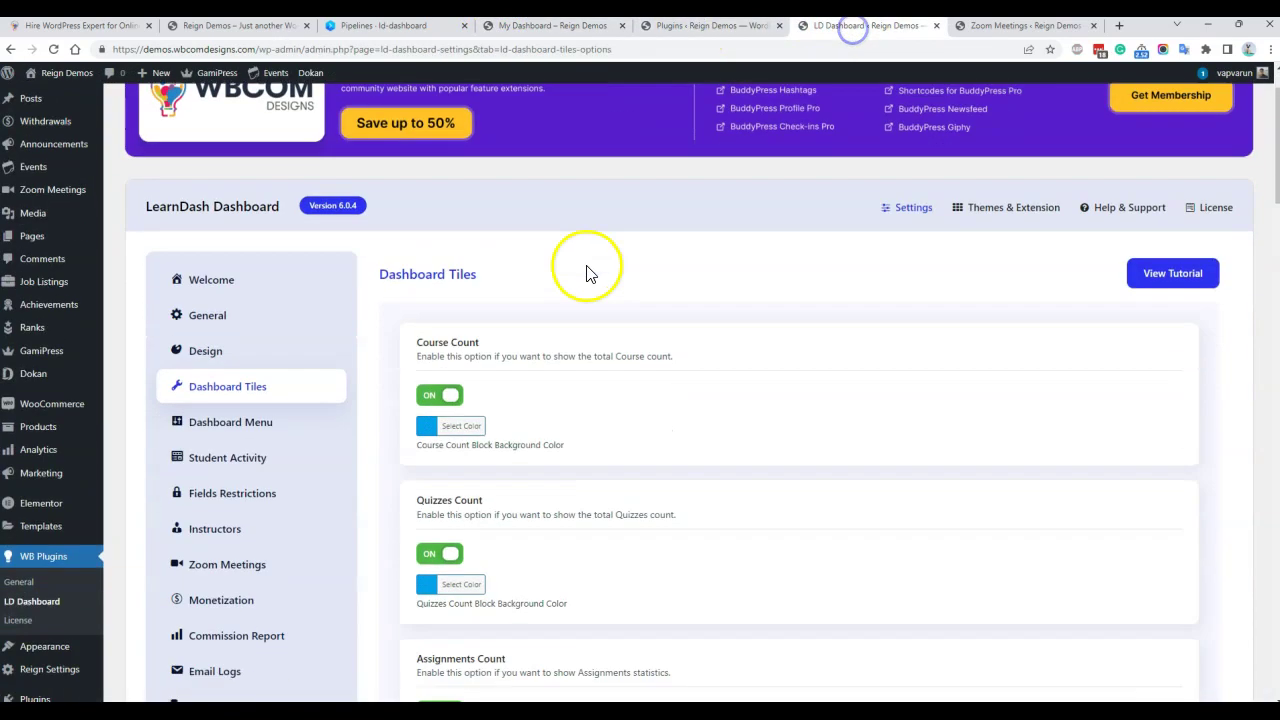
# Set the Course Count tile's background color to the red swatch.
pyautogui.scroll(-1, 520, 320)
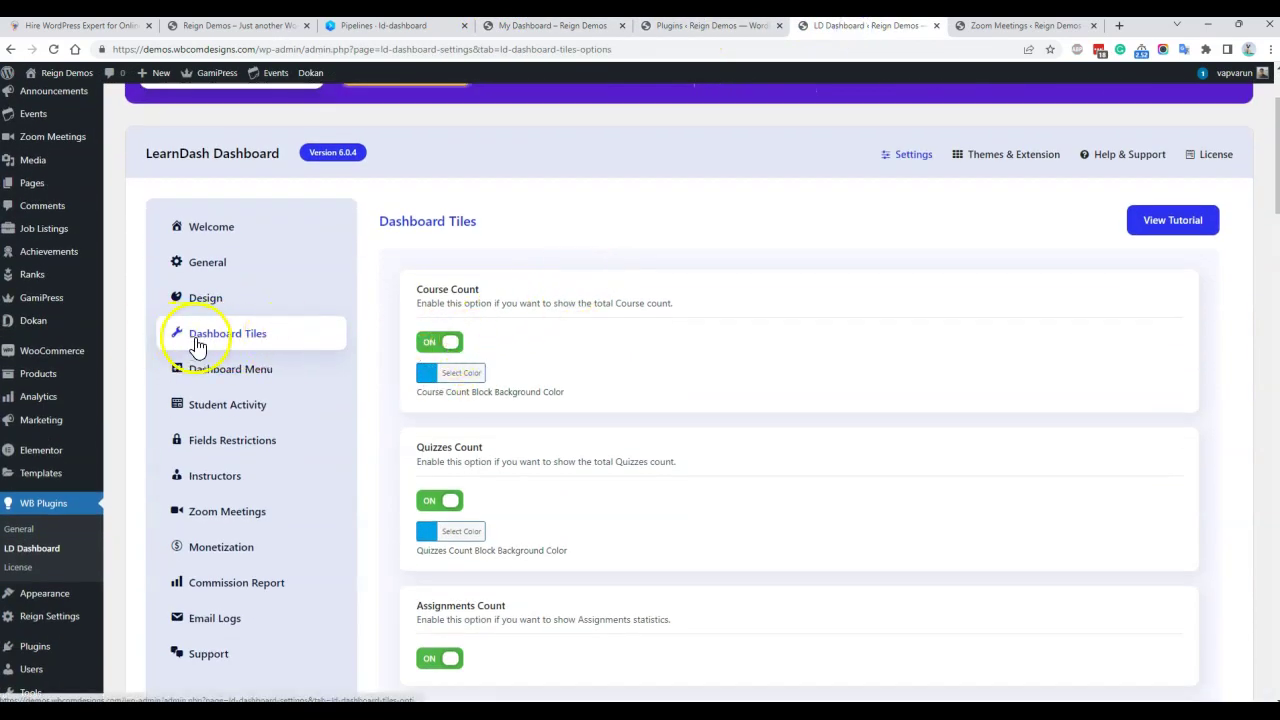
pyautogui.click(430, 372)
pyautogui.scroll(-1, 620, 400)
pyautogui.scroll(-1, 620, 400)
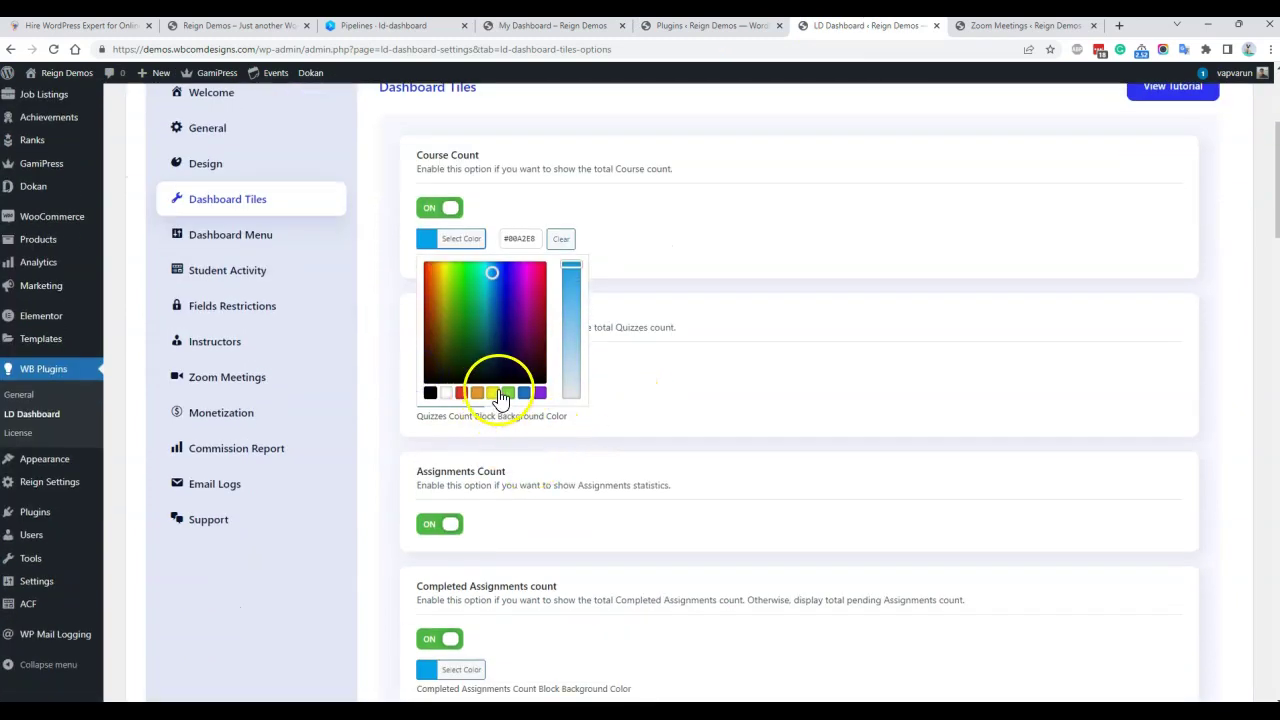
pyautogui.click(461, 393)
pyautogui.click(711, 331)
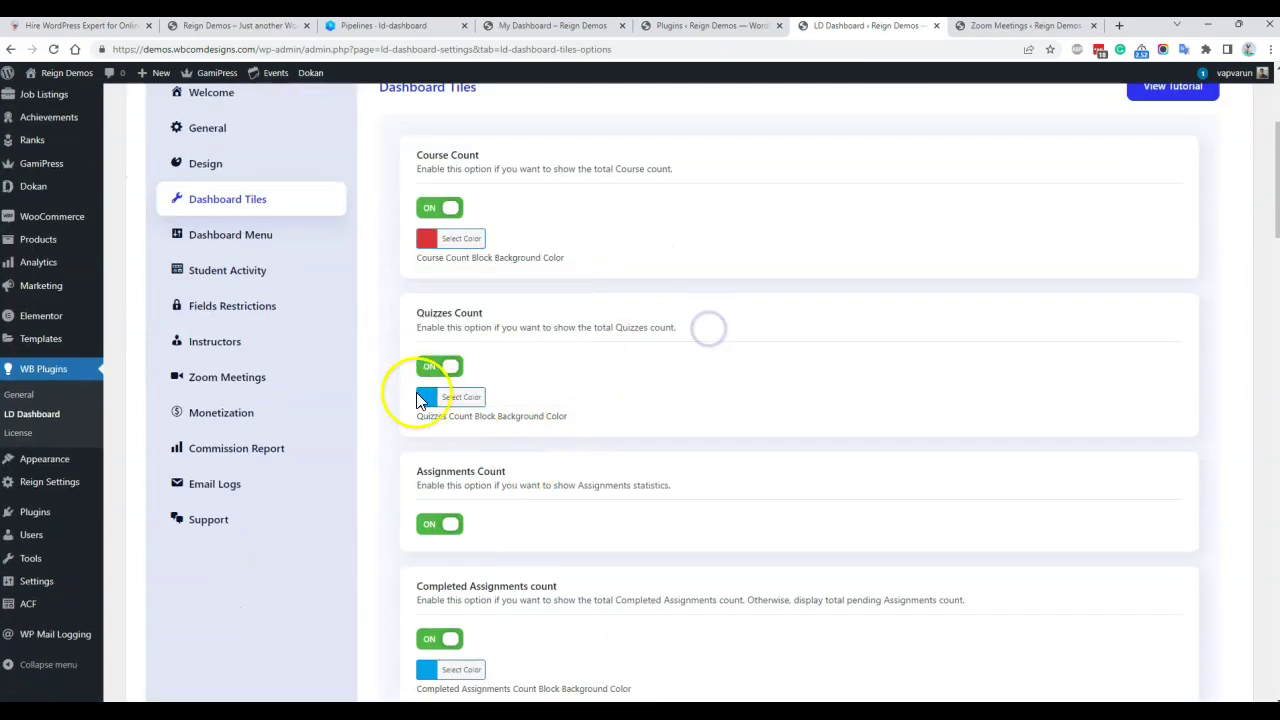
# Set the Quizzes Count tile's background color to orange #dd9933.
pyautogui.click(426, 397)
pyautogui.click(478, 551)
pyautogui.scroll(-3, 737, 443)
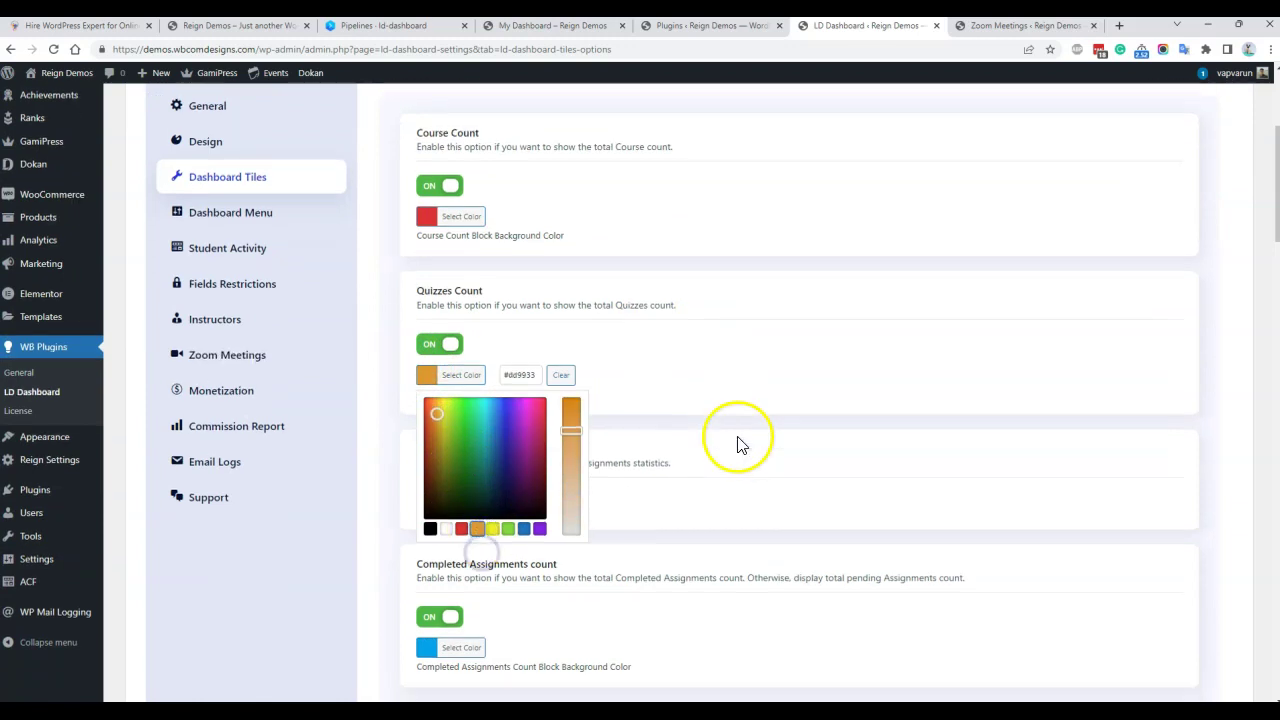
pyautogui.click(766, 287)
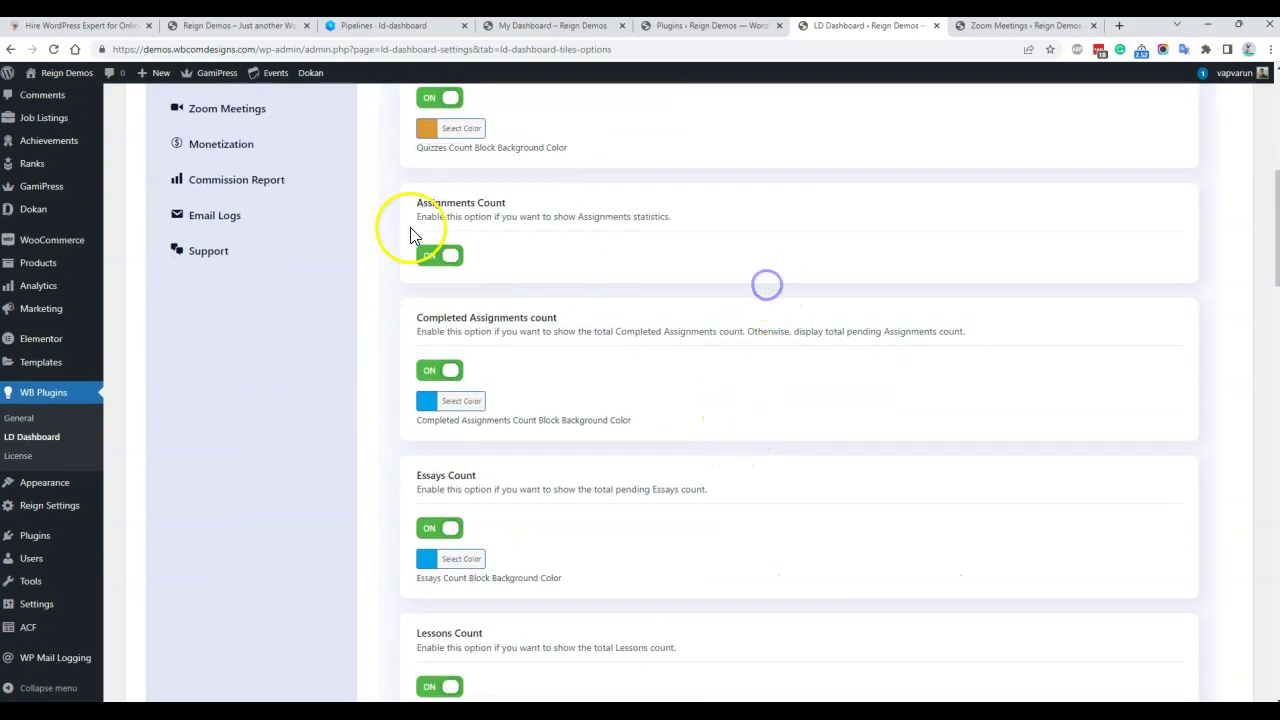
# Set the Completed Assignments Count tile's background color to green #81d742.
pyautogui.click(427, 400)
pyautogui.click(507, 555)
pyautogui.scroll(-3, 760, 490)
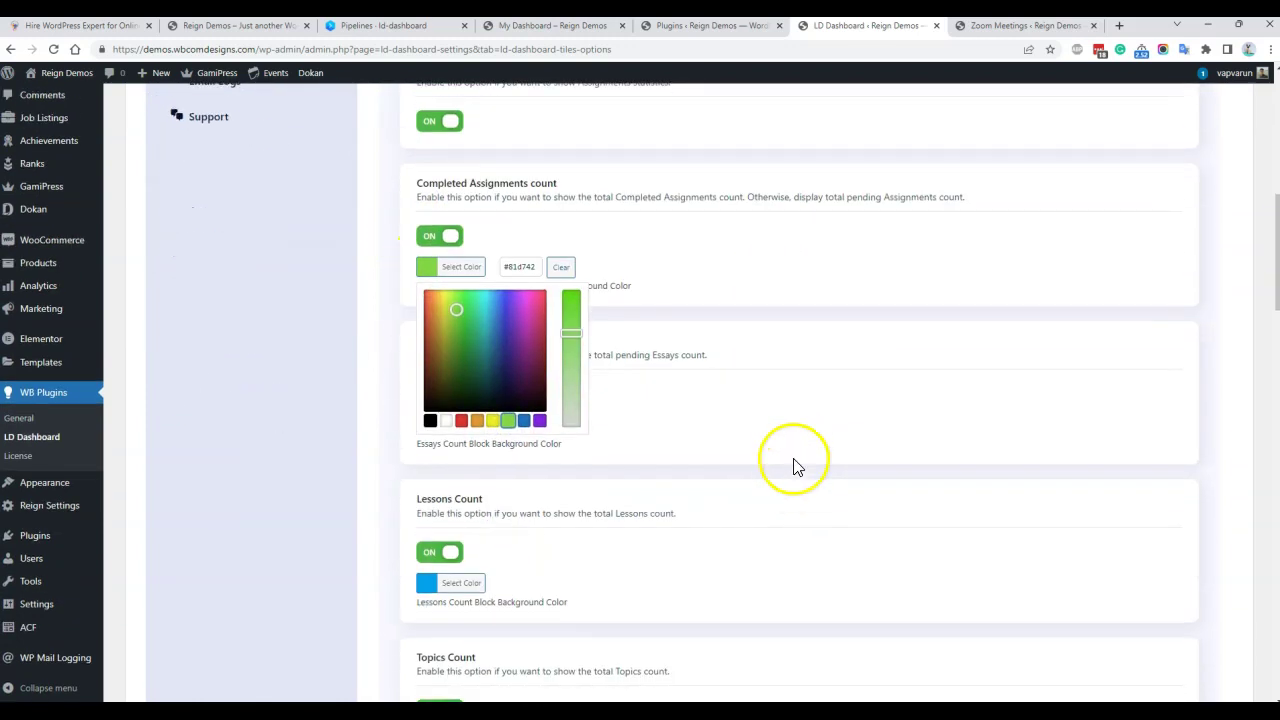
pyautogui.click(814, 378)
# Set the Essays Count tile's background color to purple #8224e3 and save the Dashboard Tiles settings.
pyautogui.click(425, 427)
pyautogui.click(518, 583)
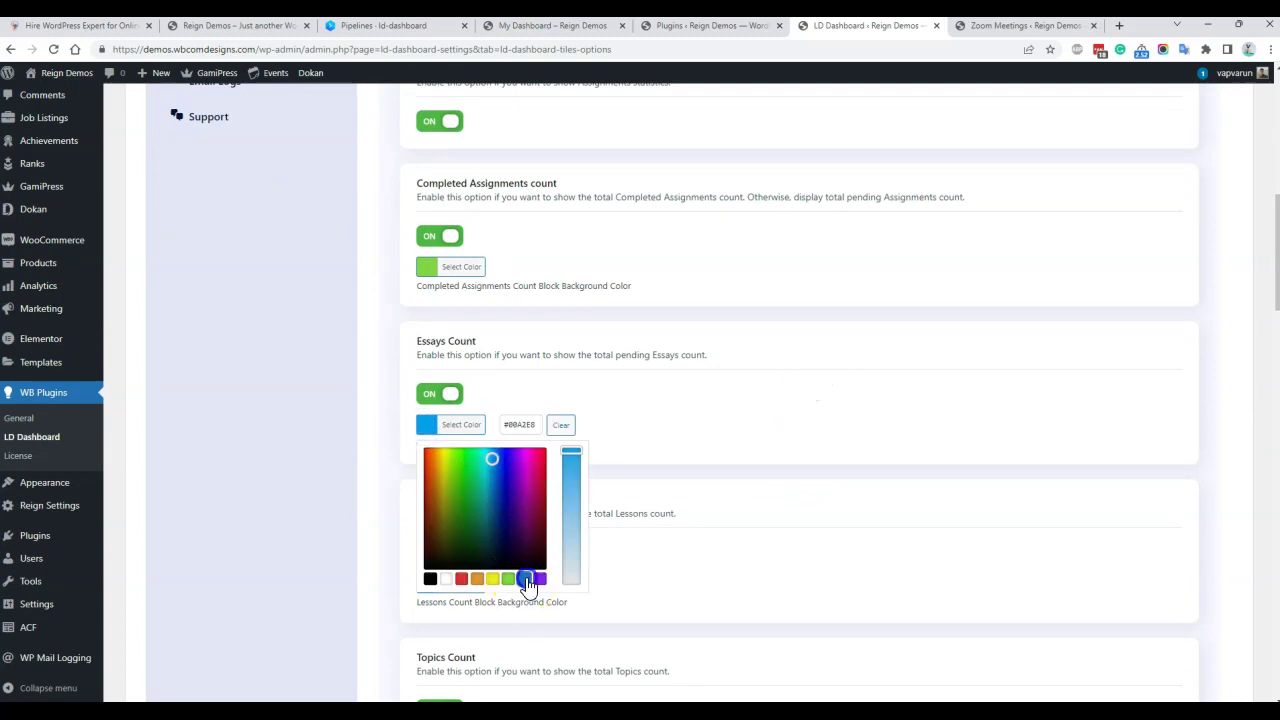
pyautogui.click(731, 429)
pyautogui.click(540, 581)
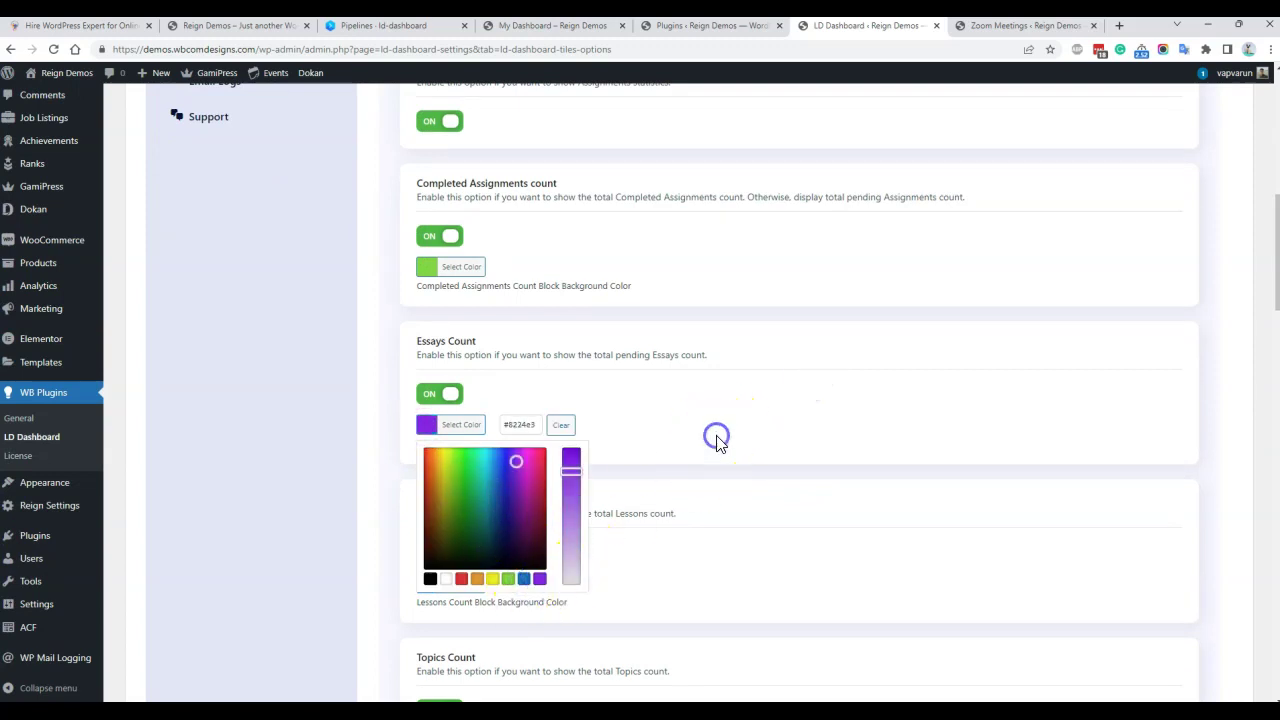
pyautogui.scroll(-20, 333, 470)
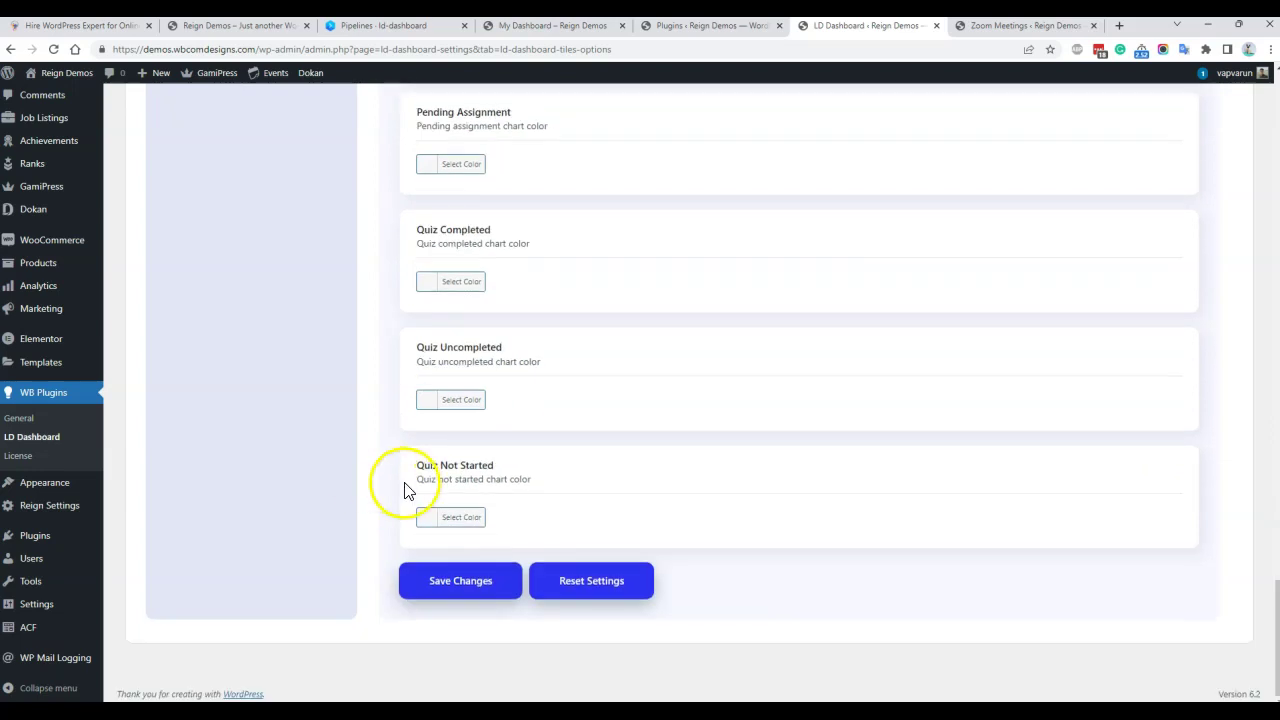
pyautogui.click(457, 591)
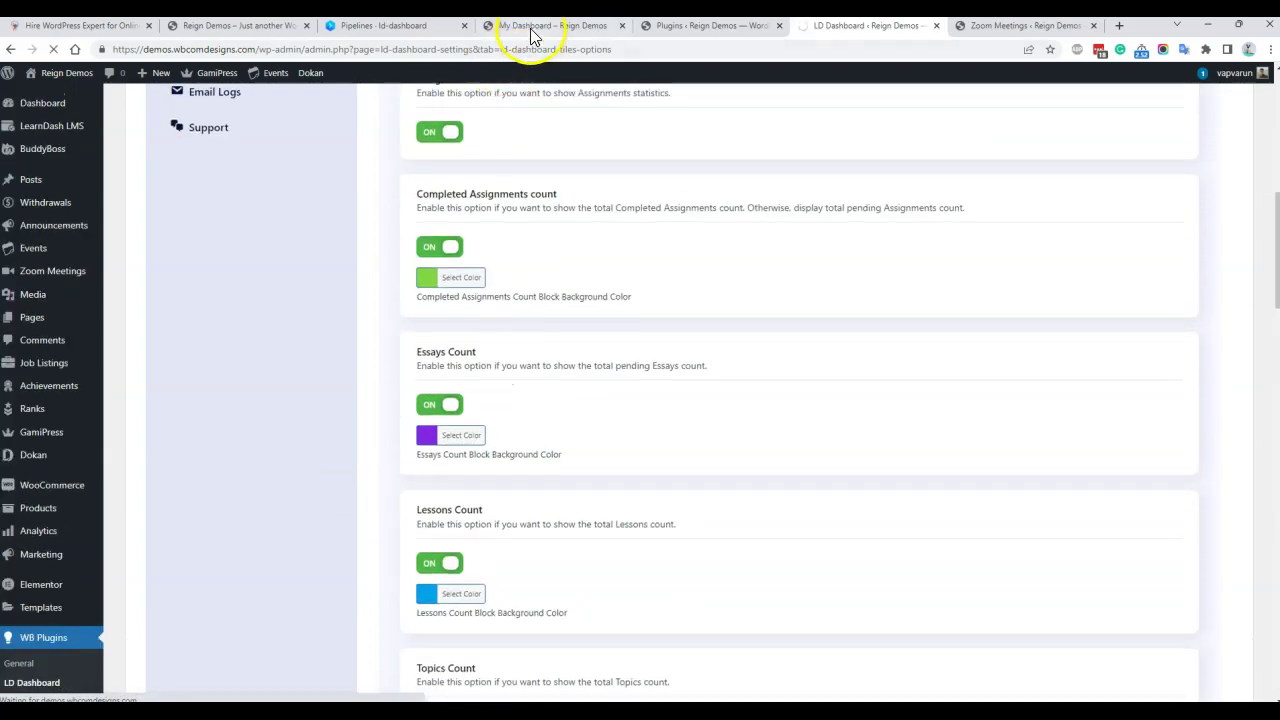
# Reload the front-end My Dashboard page to check the new tile colors.
pyautogui.click(531, 32)
pyautogui.rightClick(171, 218)
pyautogui.click(218, 256)
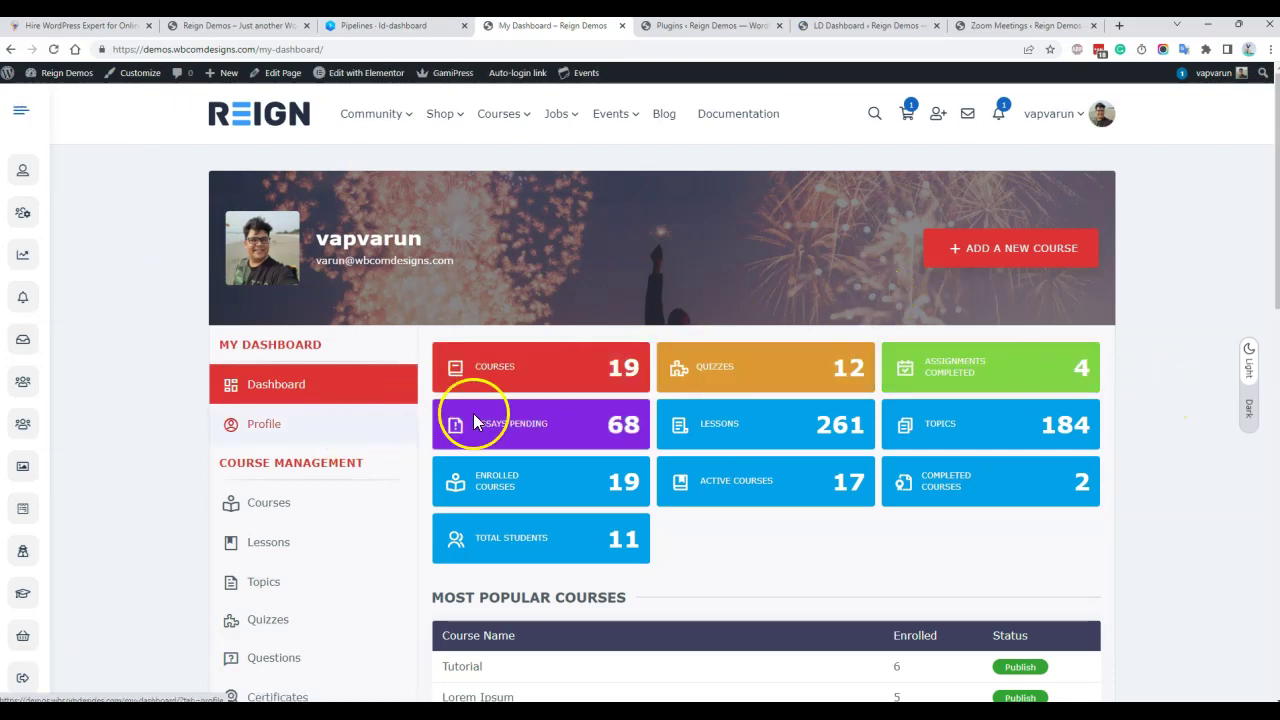
# Return to the LD Dashboard settings and open the Dashboard Menu section.
pyautogui.click(835, 27)
pyautogui.scroll(-3, 420, 250)
pyautogui.click(229, 234)
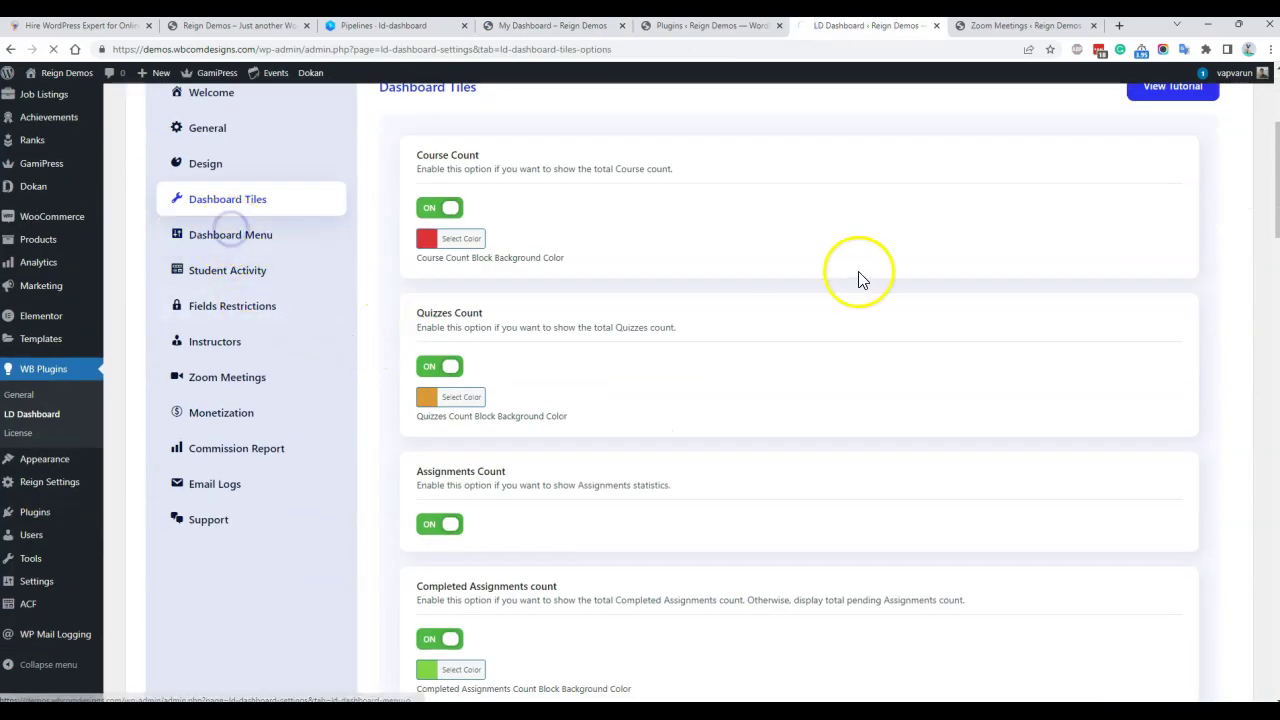
# Review the front-end dashboard's sidebar menu, from Course Management through Reports, Monetization and Communication to Account.
pyautogui.click(566, 25)
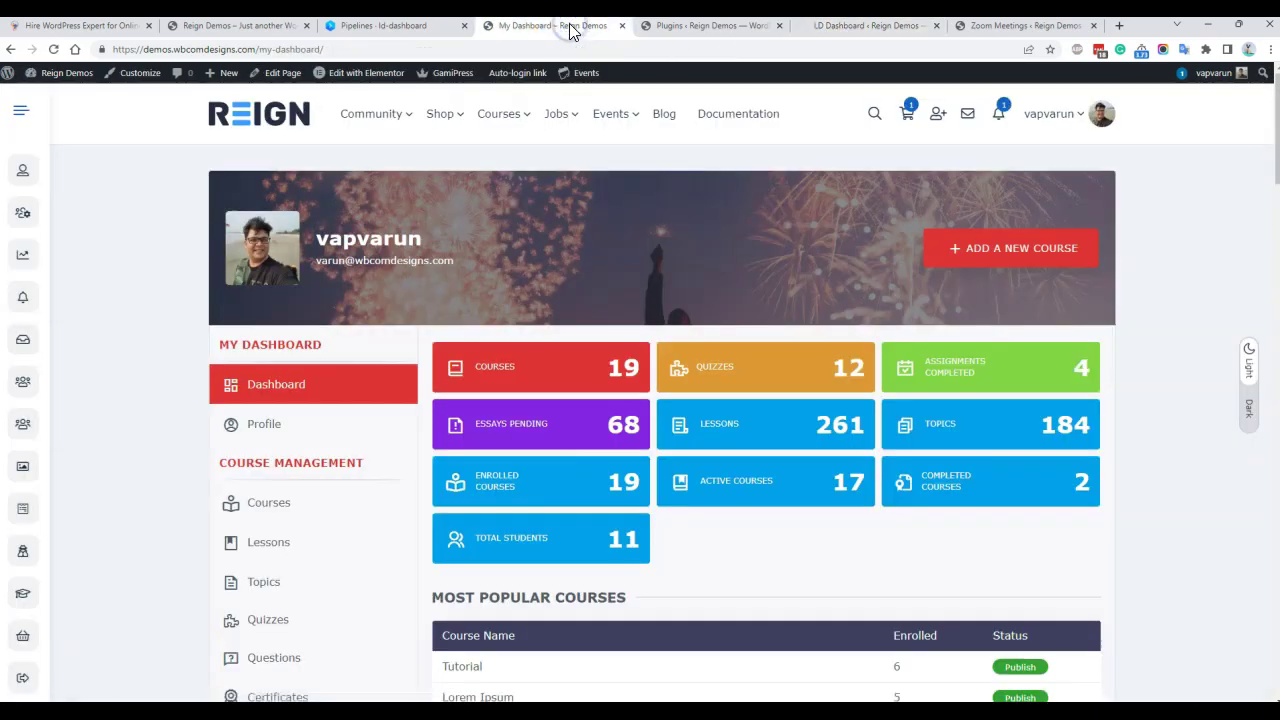
pyautogui.scroll(-4, 330, 190)
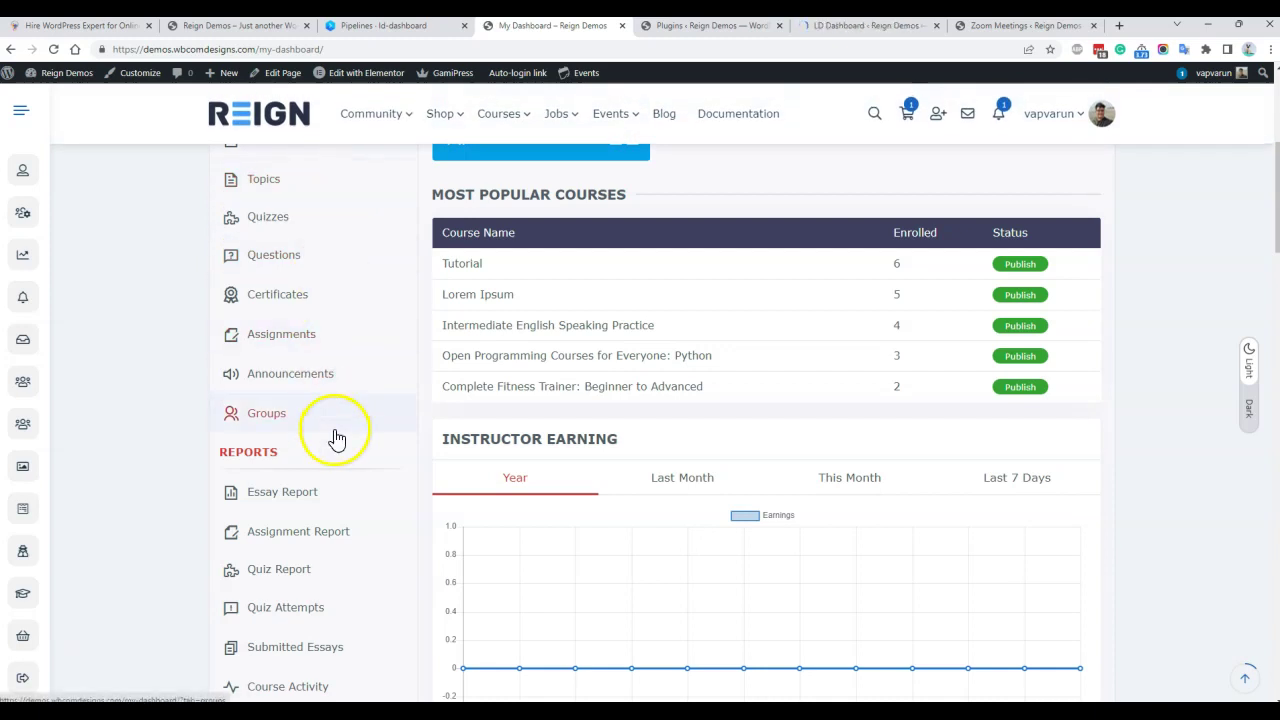
pyautogui.scroll(-3, 337, 438)
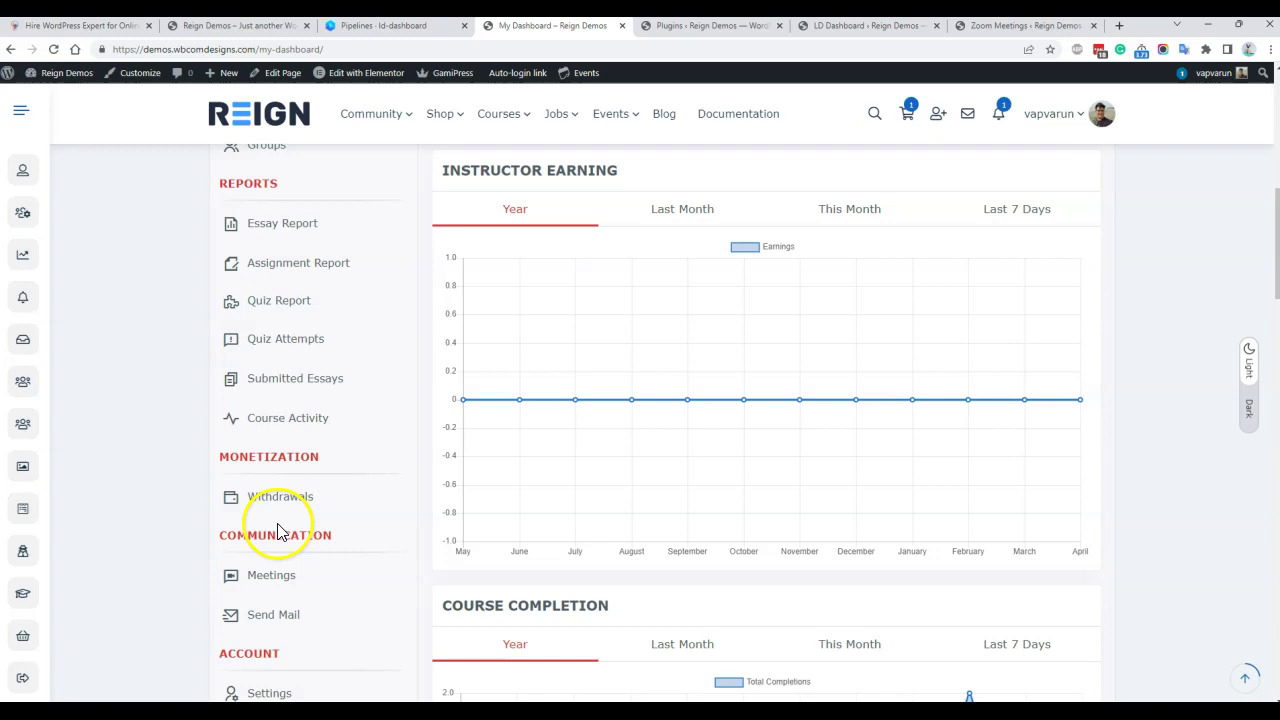
pyautogui.scroll(-3, 334, 491)
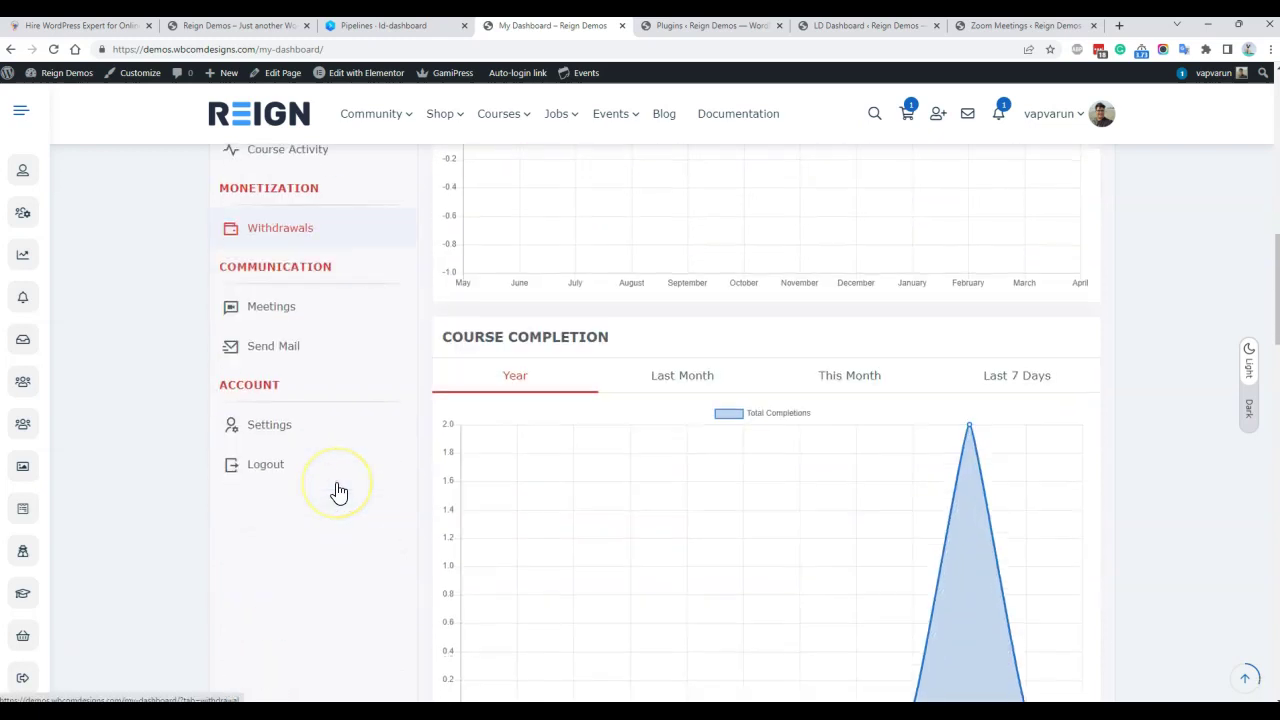
# Back in the Dashboard Menu settings, collapse the Administrator role and expand the Students role.
pyautogui.click(725, 25)
pyautogui.click(862, 25)
pyautogui.scroll(-3, 577, 323)
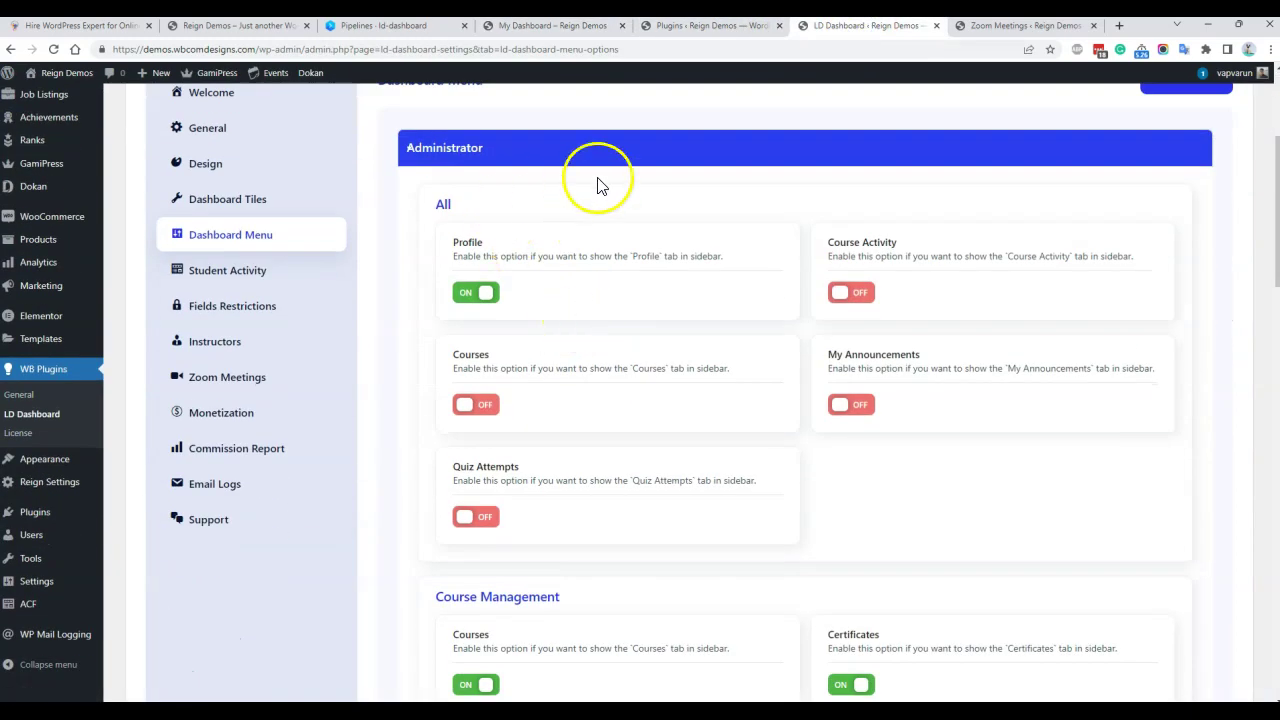
pyautogui.click(914, 145)
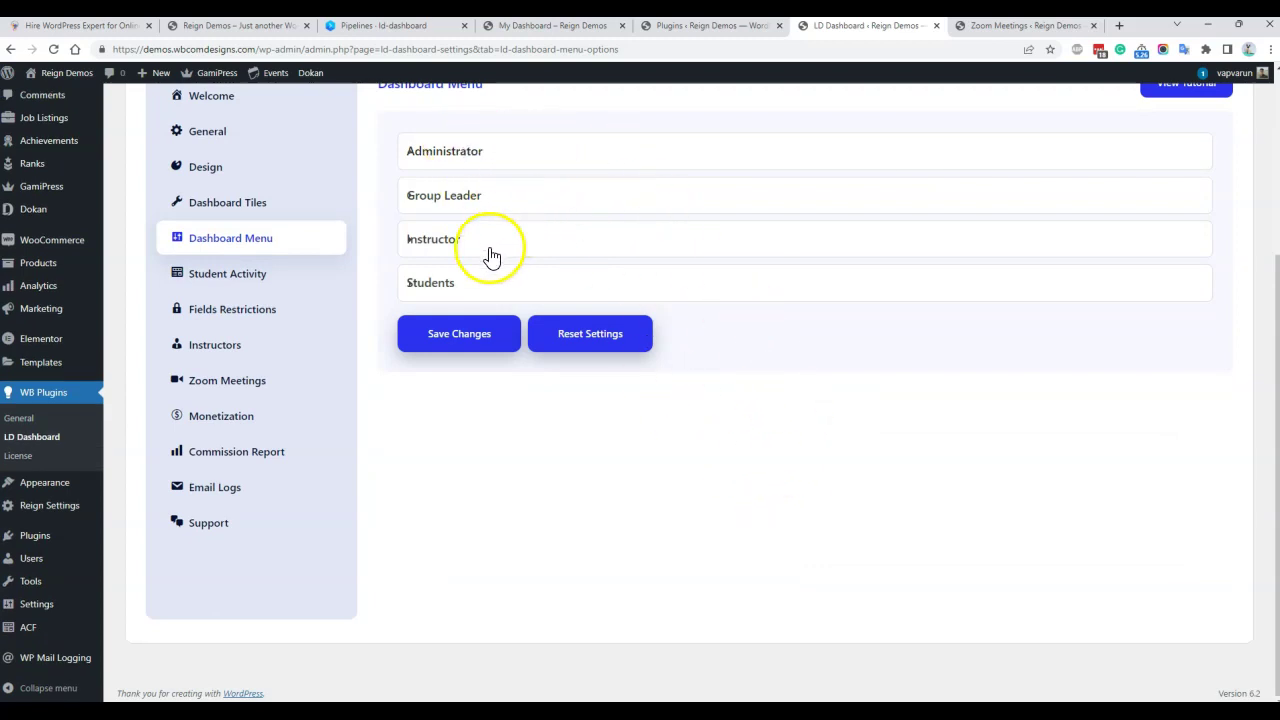
pyautogui.click(484, 290)
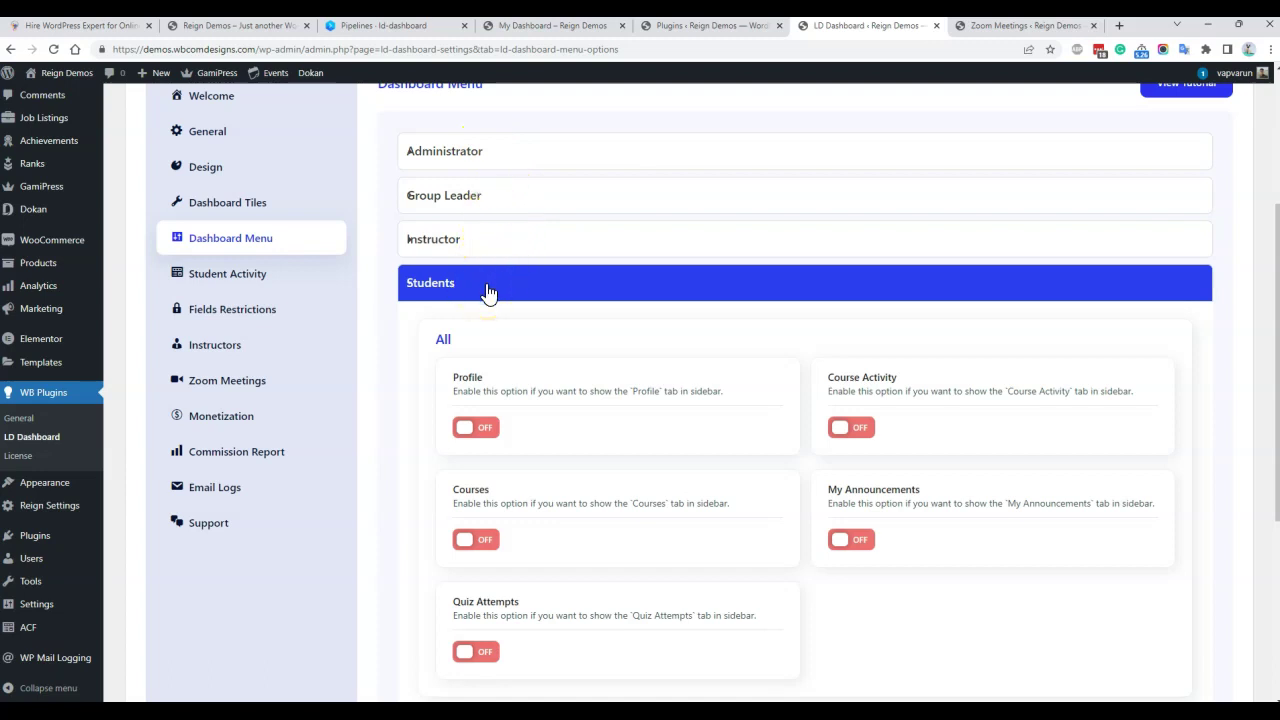
pyautogui.click(488, 291)
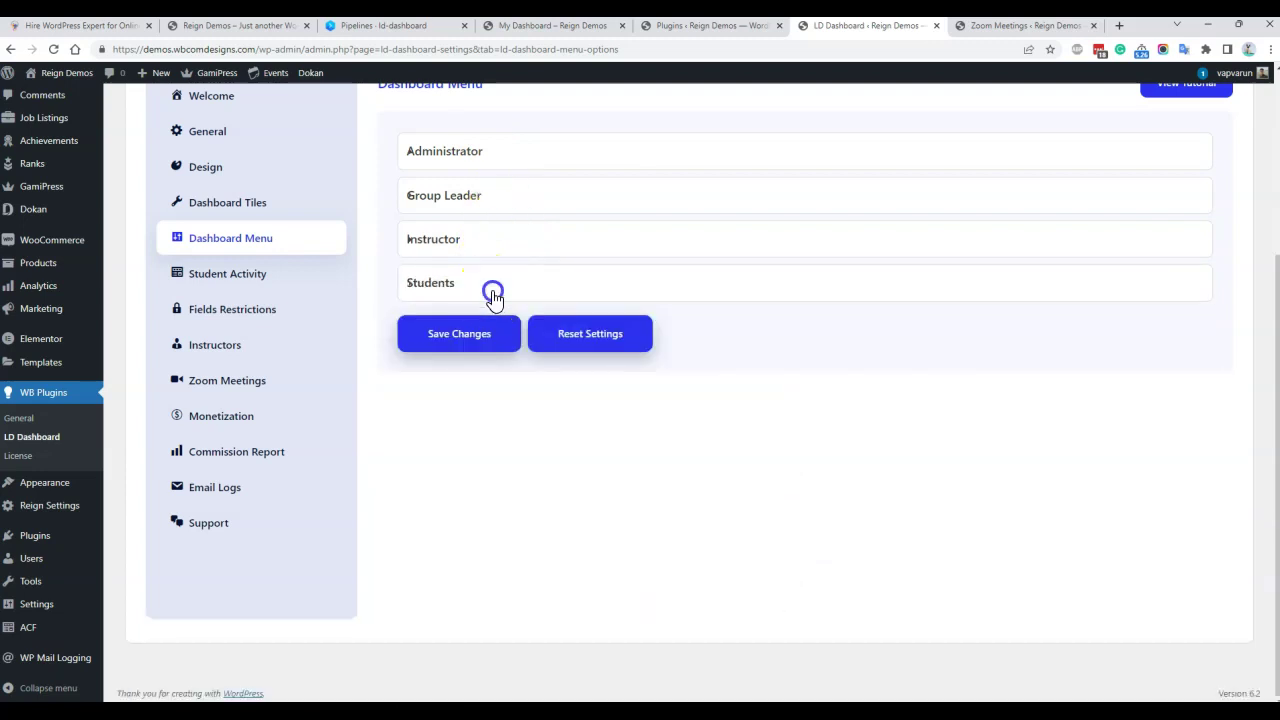
pyautogui.click(493, 293)
# Enable Course Activity, My Announcements, Courses, Quiz Attempts, Settings and Logout in the Students menu and save the changes.
pyautogui.scroll(-1, 900, 289)
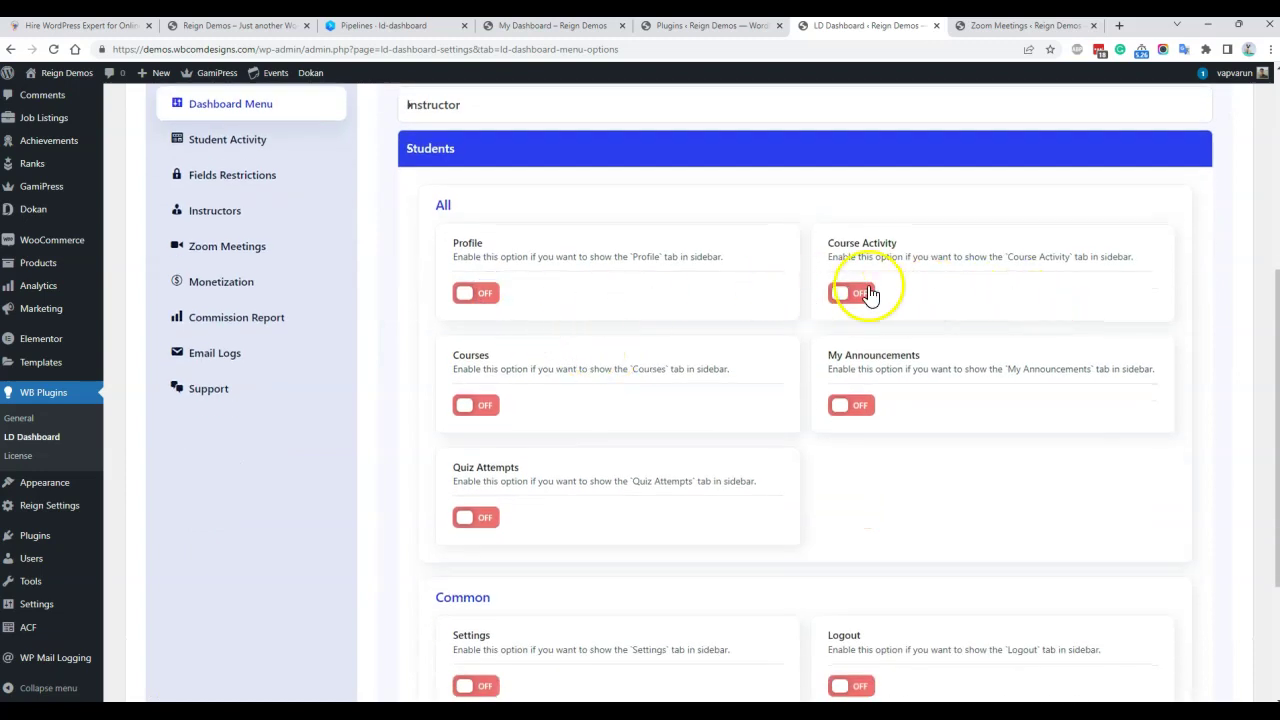
pyautogui.click(856, 295)
pyautogui.click(852, 418)
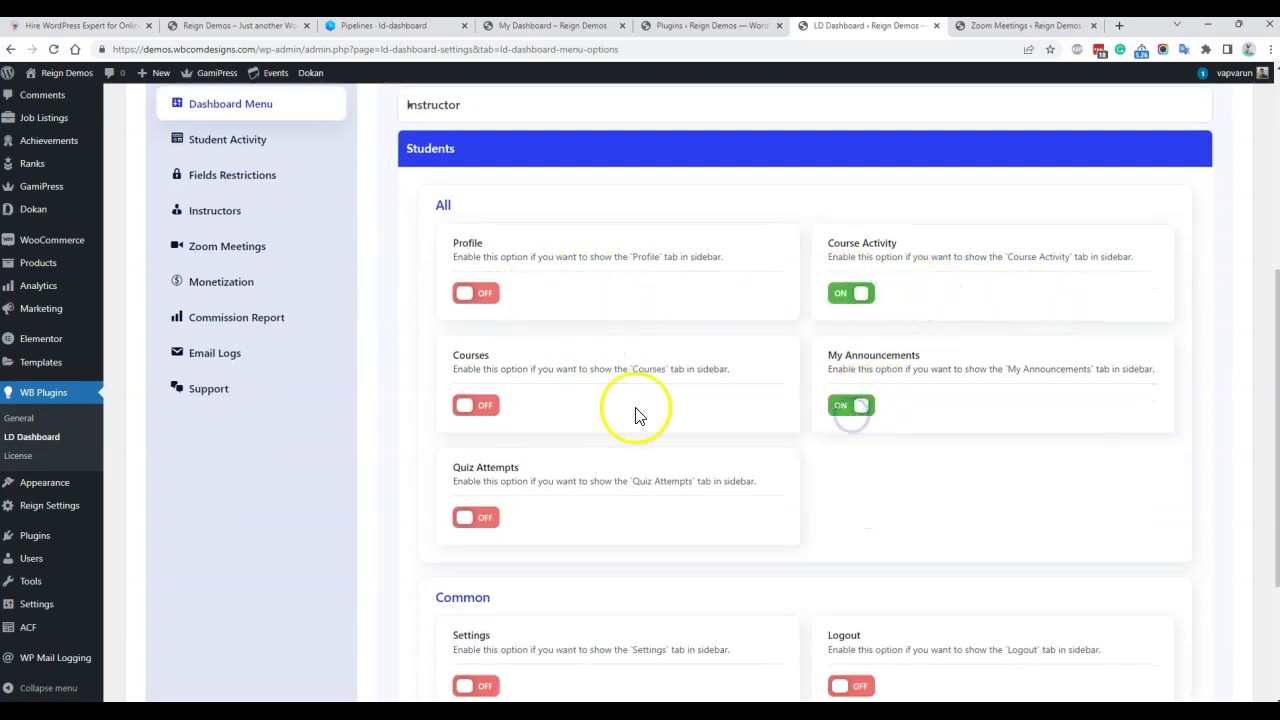
pyautogui.click(480, 406)
pyautogui.click(487, 514)
pyautogui.scroll(-2, 500, 510)
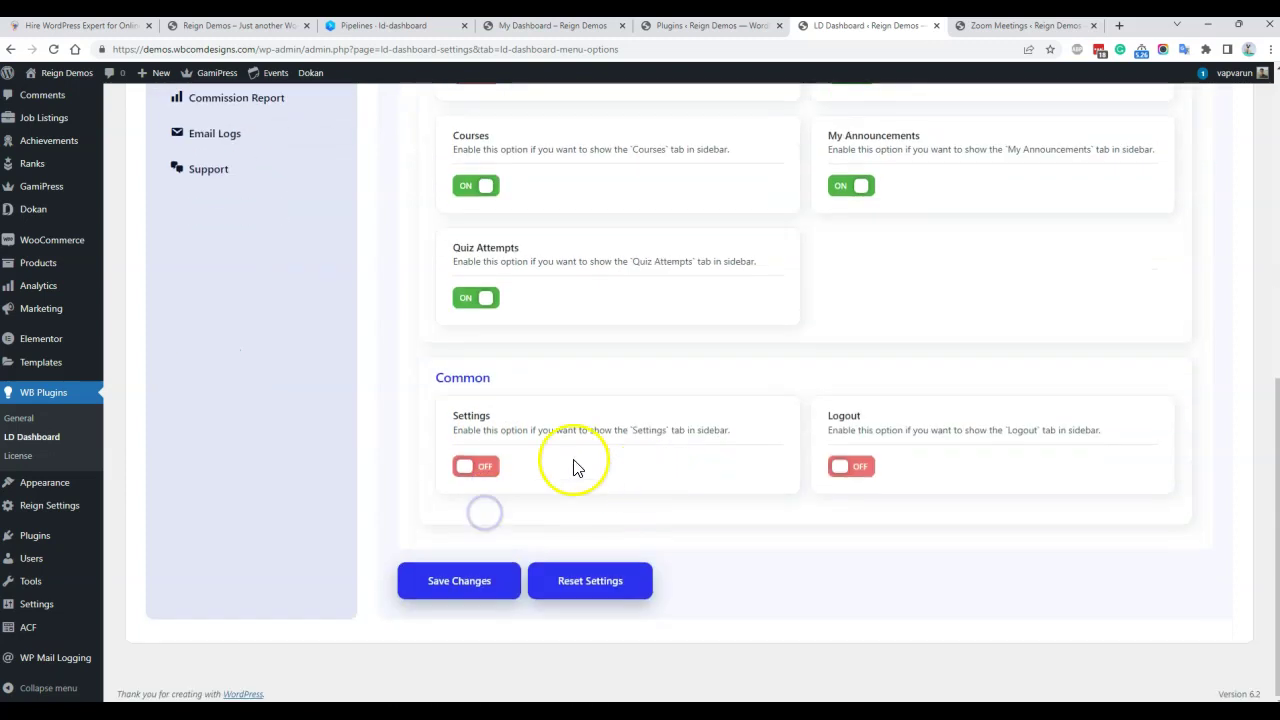
pyautogui.click(478, 466)
pyautogui.click(853, 466)
pyautogui.click(446, 592)
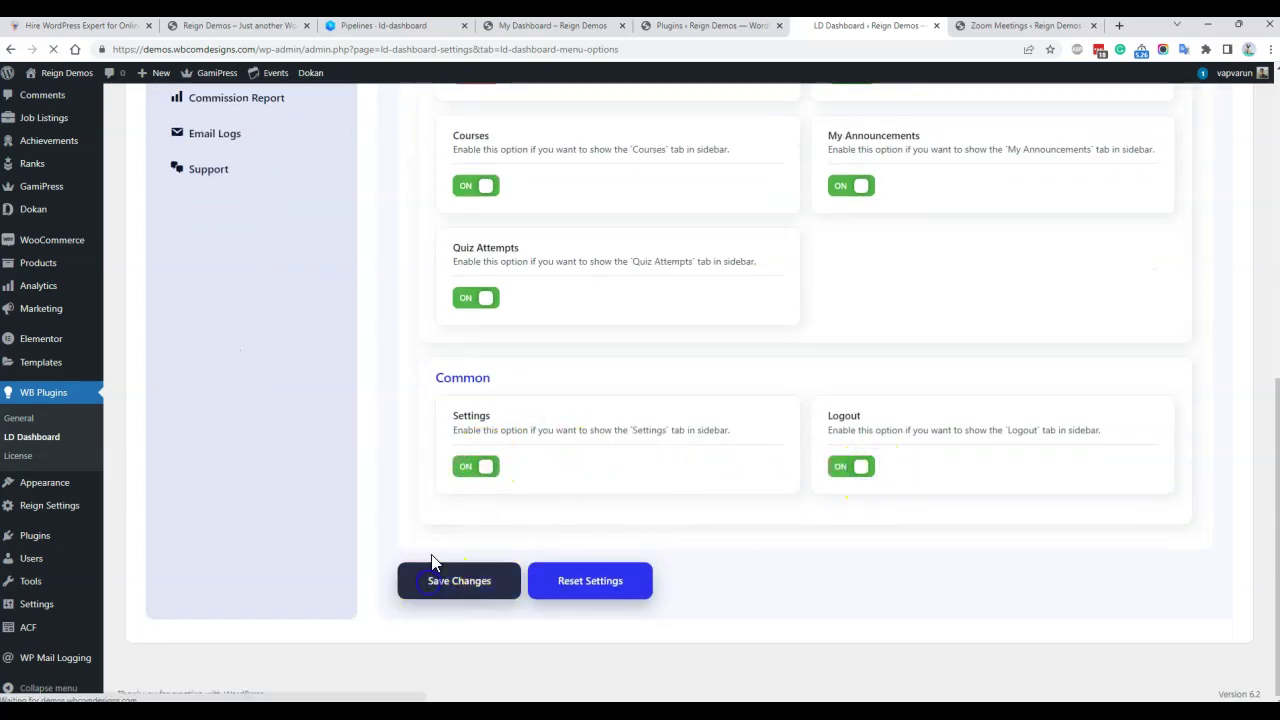
# Examine the Administrator role's menu options across the All, Course Management, Reports and Monetization groups.
pyautogui.click(528, 207)
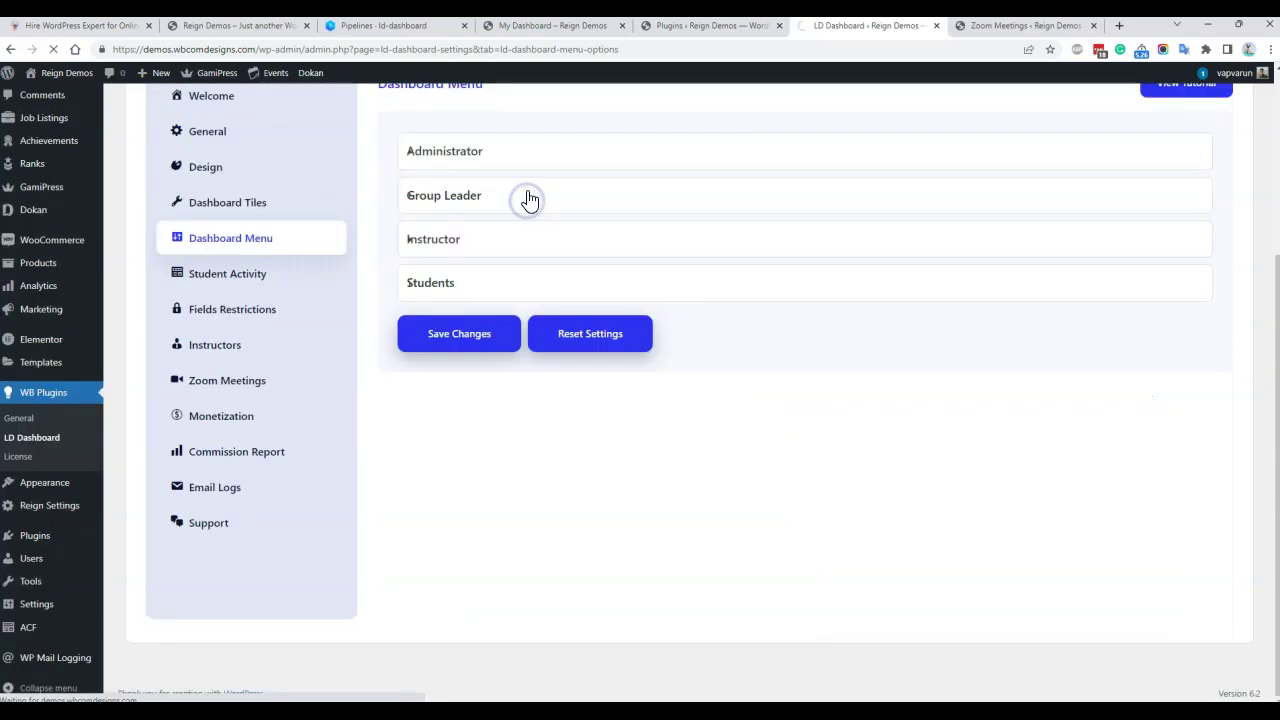
pyautogui.scroll(-2, 537, 288)
pyautogui.click(485, 291)
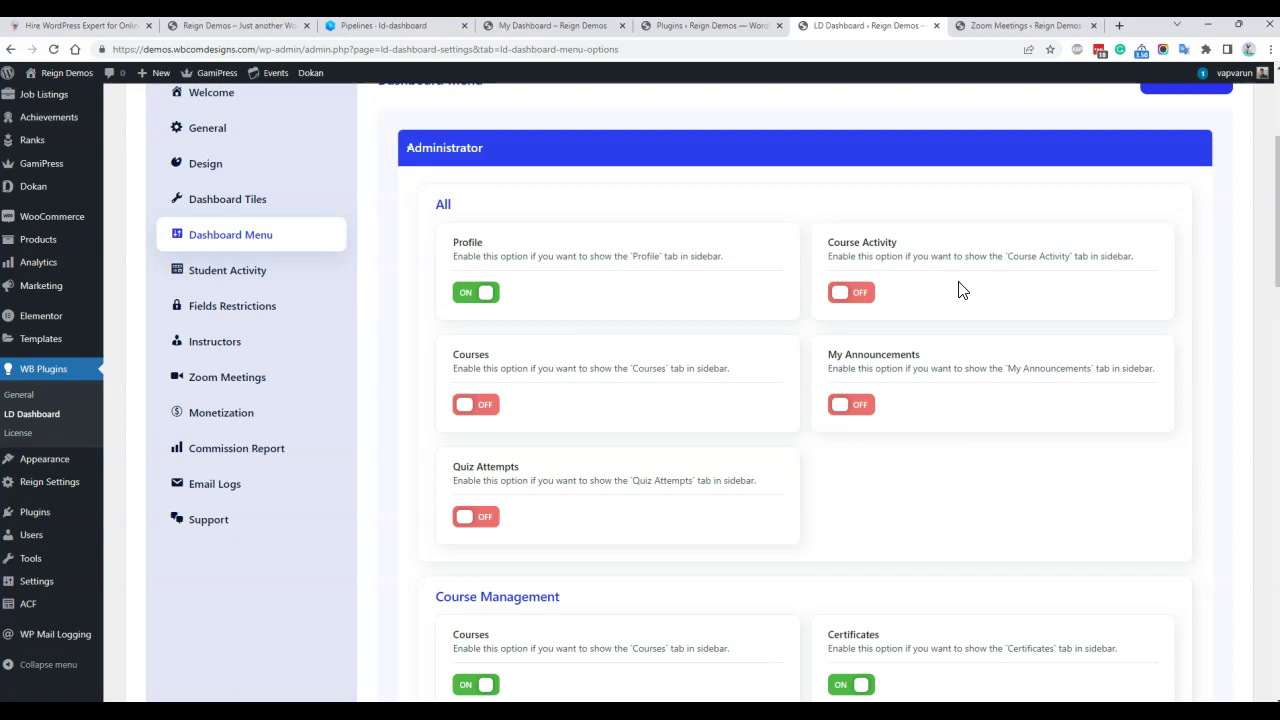
pyautogui.scroll(-3, 955, 290)
pyautogui.scroll(3, 900, 200)
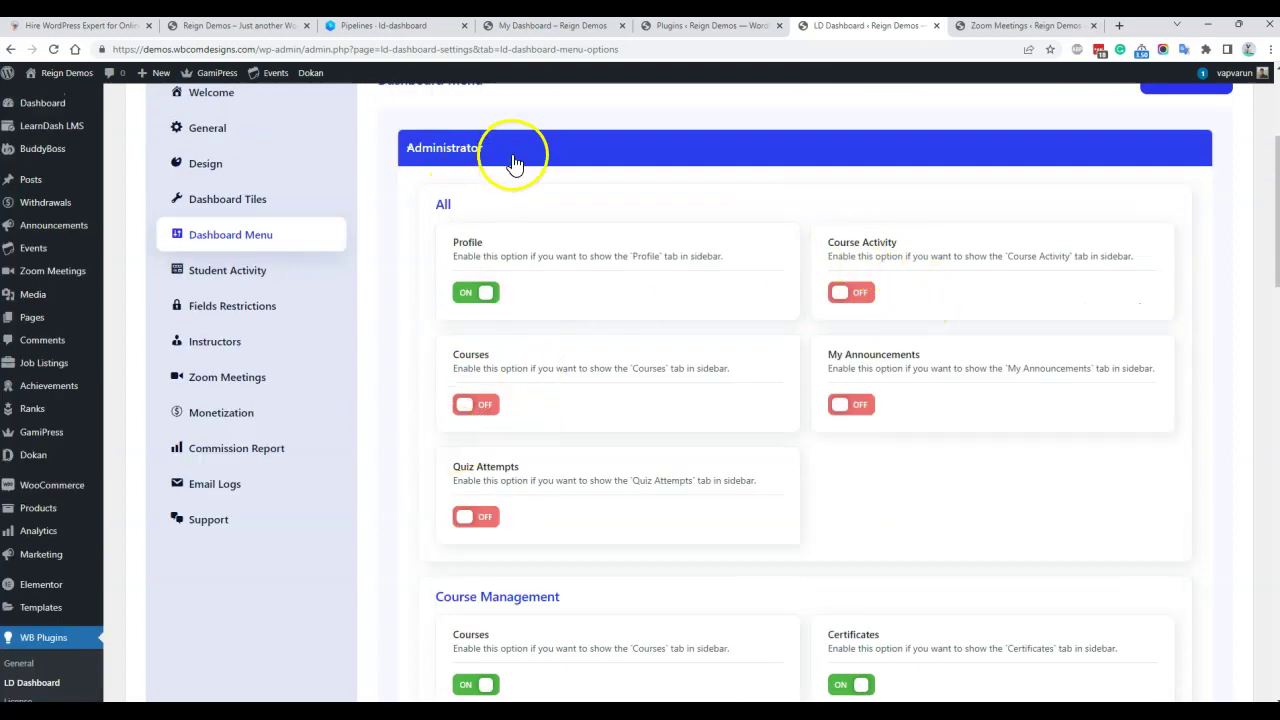
pyautogui.scroll(-4, 560, 250)
pyautogui.scroll(-2, 483, 240)
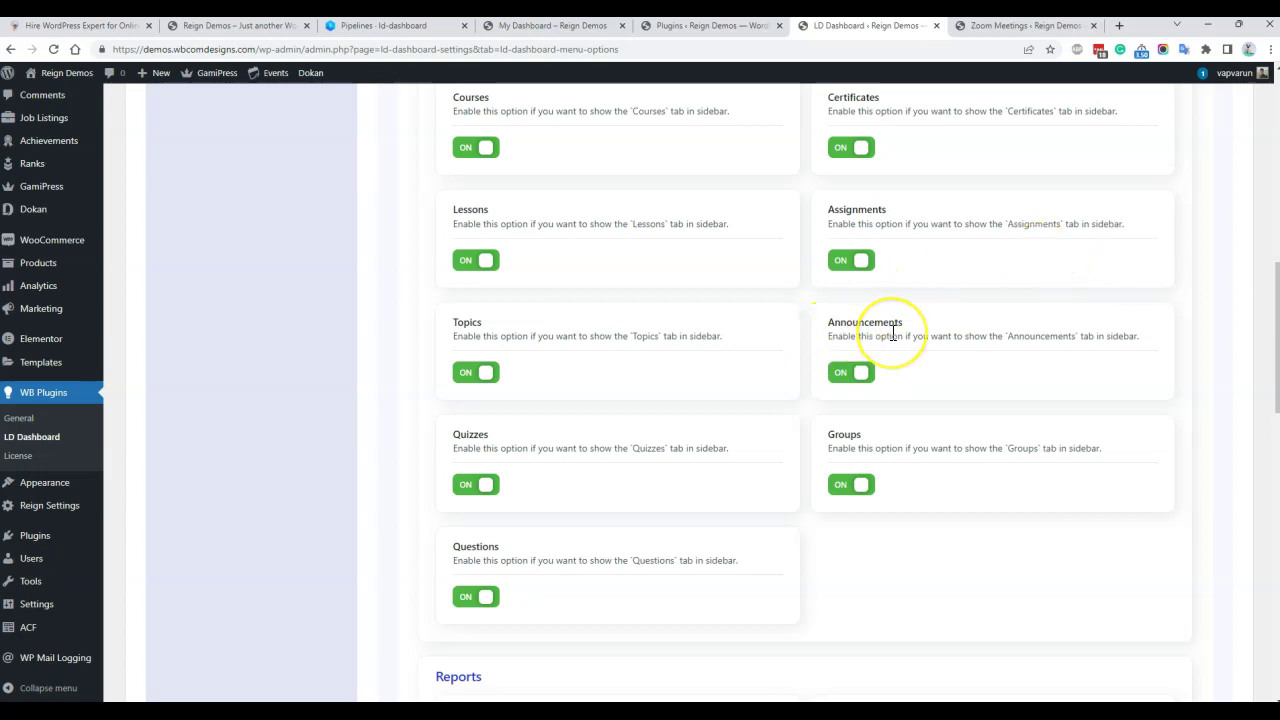
pyautogui.scroll(-4, 894, 357)
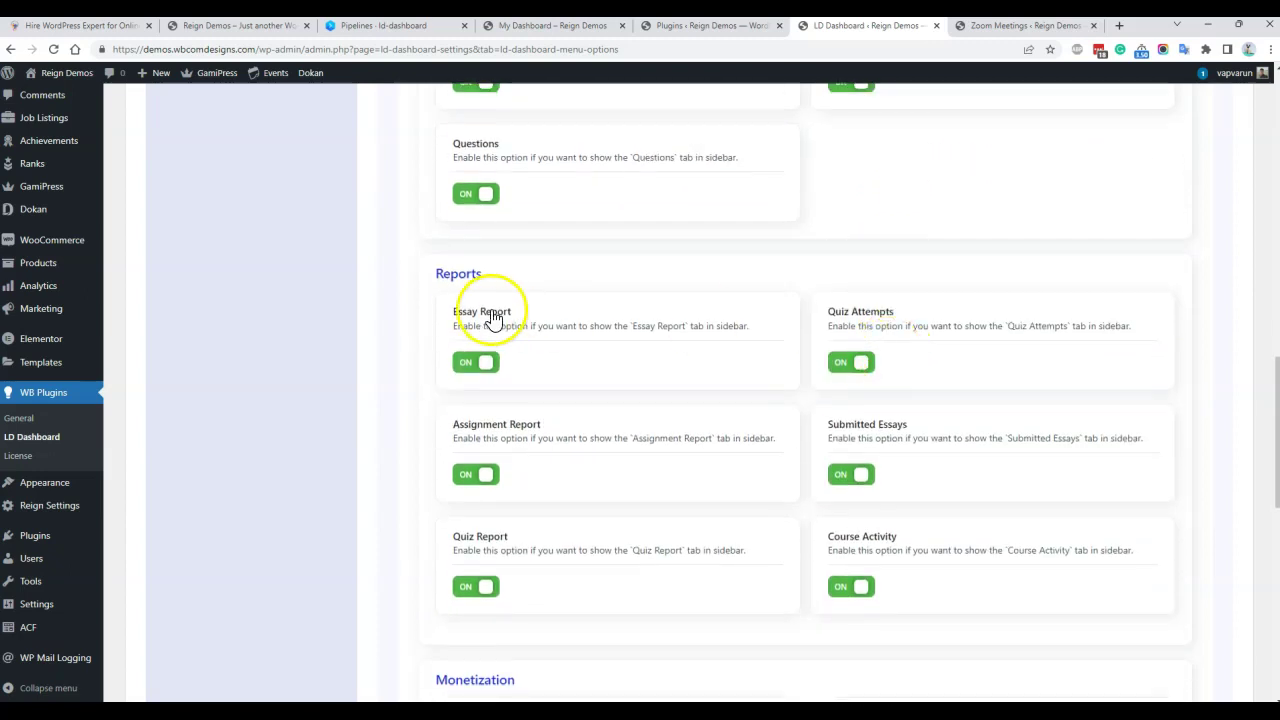
pyautogui.scroll(-2, 500, 280)
pyautogui.scroll(1, 522, 270)
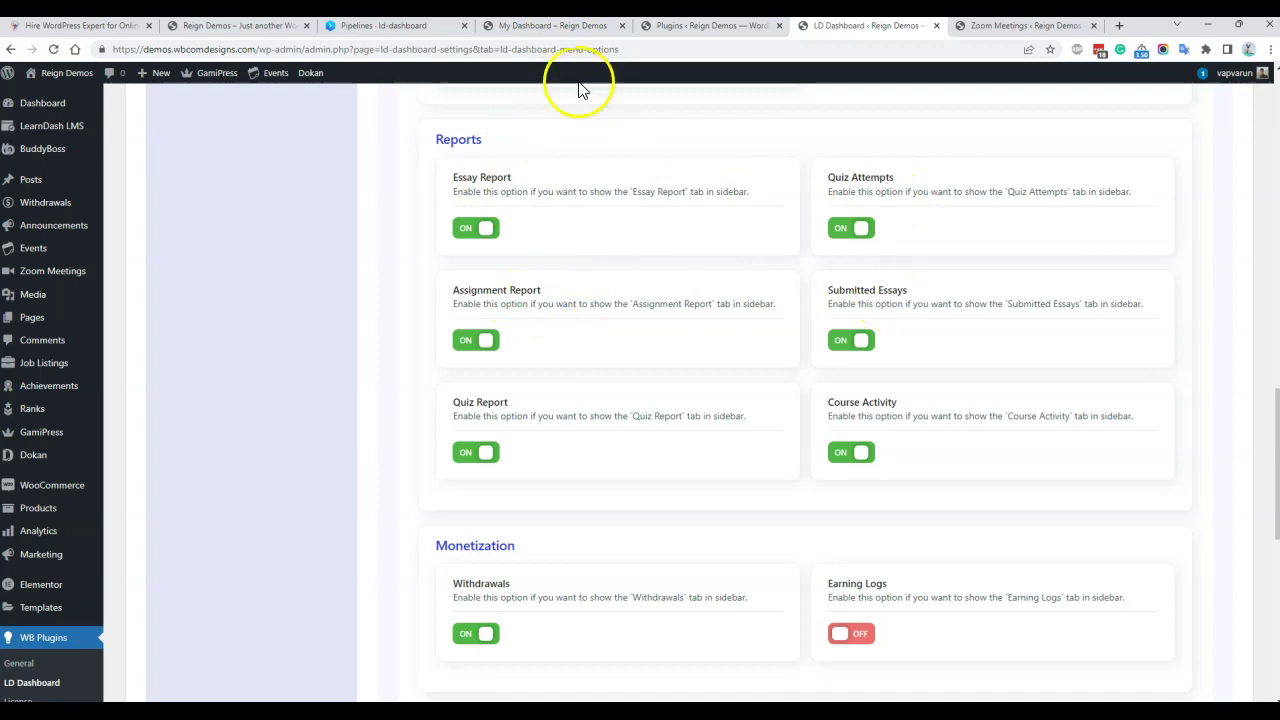
# Open the Essay Report on the front-end dashboard and look over its filters and essay table.
pyautogui.click(530, 35)
pyautogui.scroll(4, 229, 343)
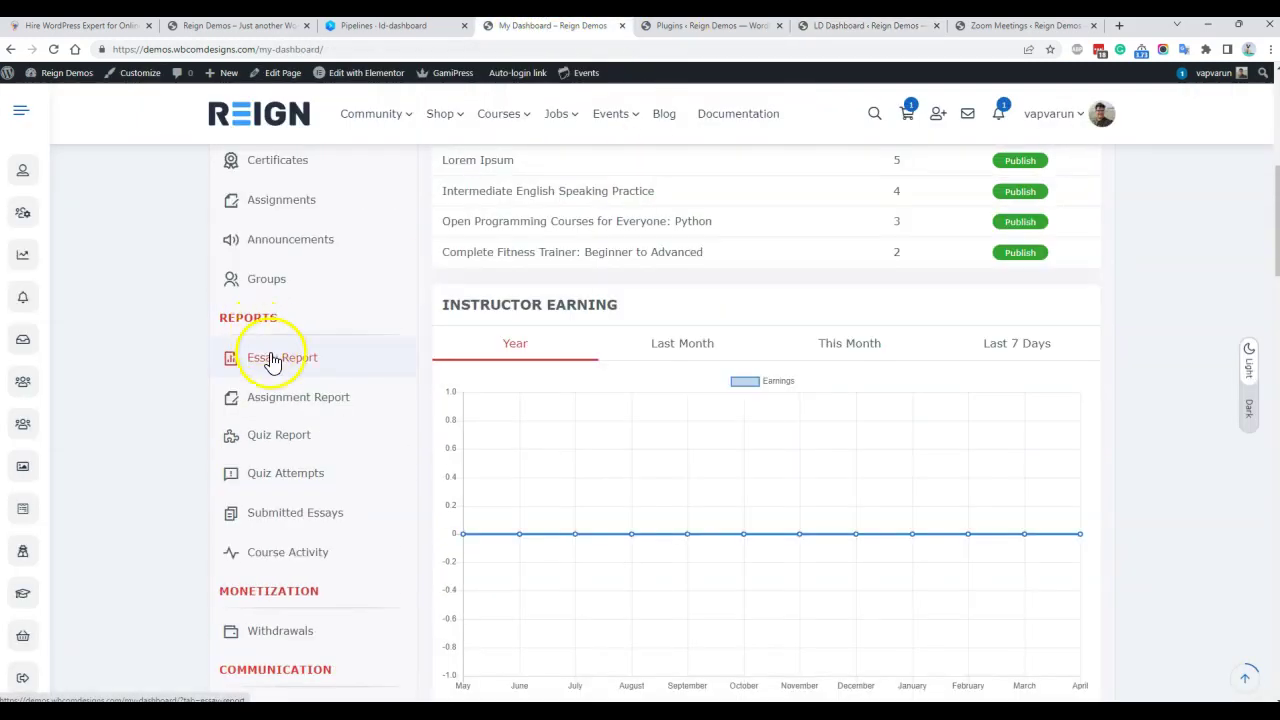
pyautogui.click(285, 357)
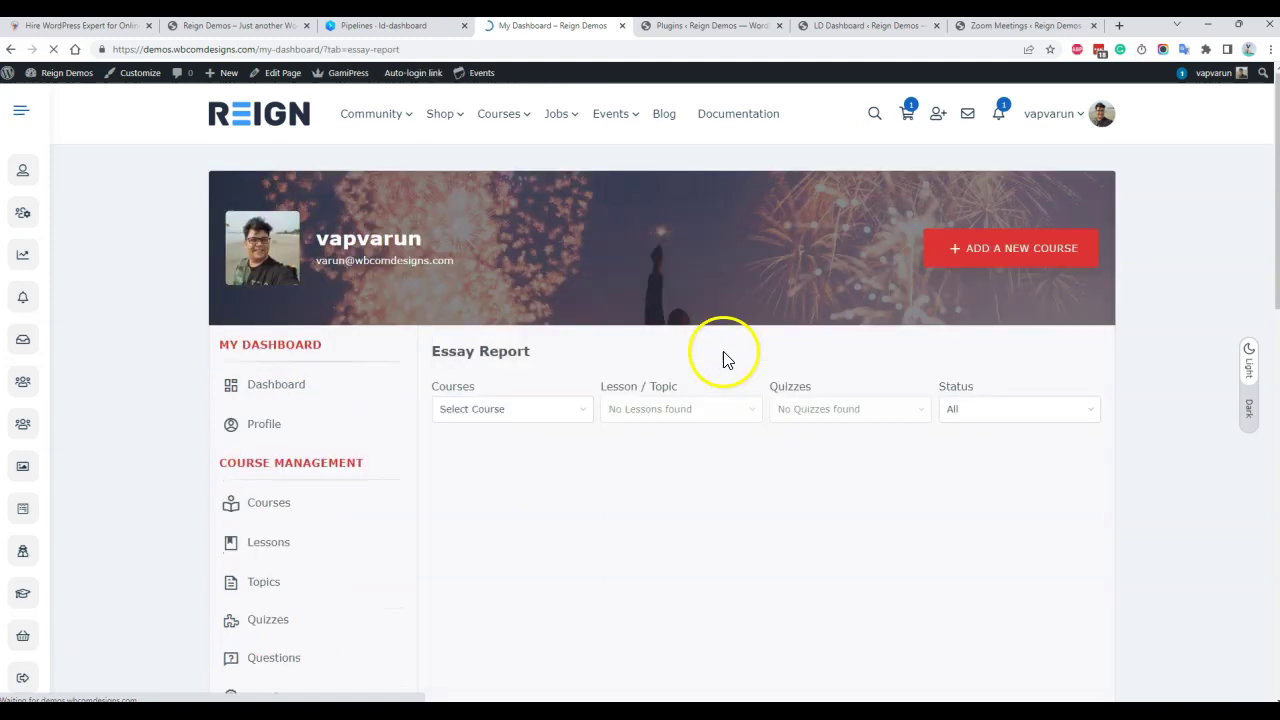
pyautogui.scroll(-3, 723, 357)
pyautogui.click(517, 140)
pyautogui.click(1166, 260)
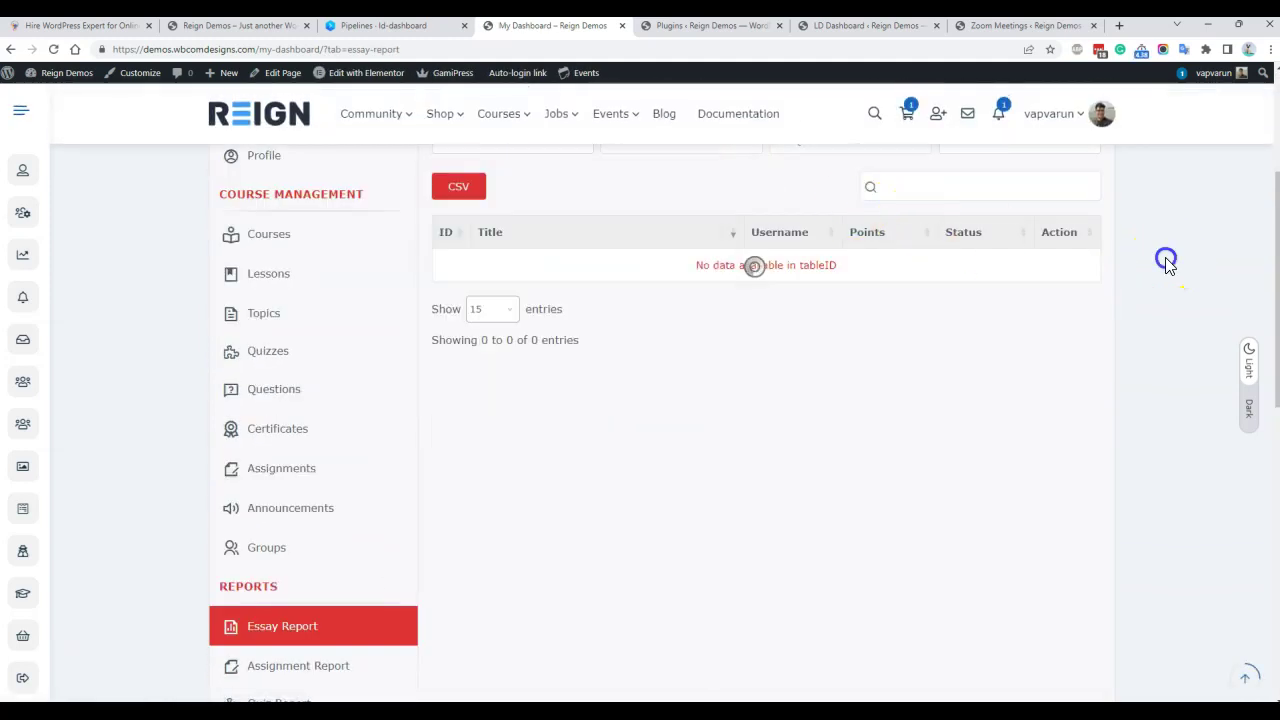
pyautogui.scroll(1, 506, 297)
pyautogui.scroll(-1, 800, 310)
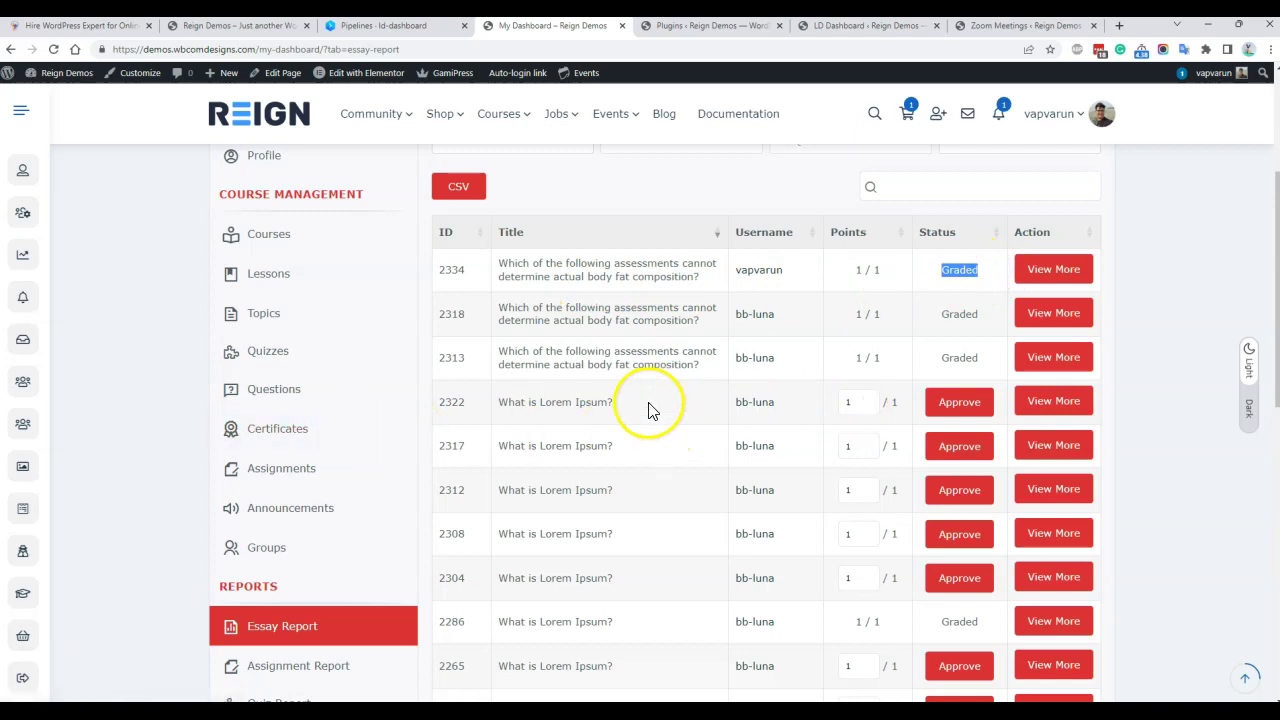
# Approve essay 2322 in the Essay Report and review the full details of essay 2317.
pyautogui.click(990, 410)
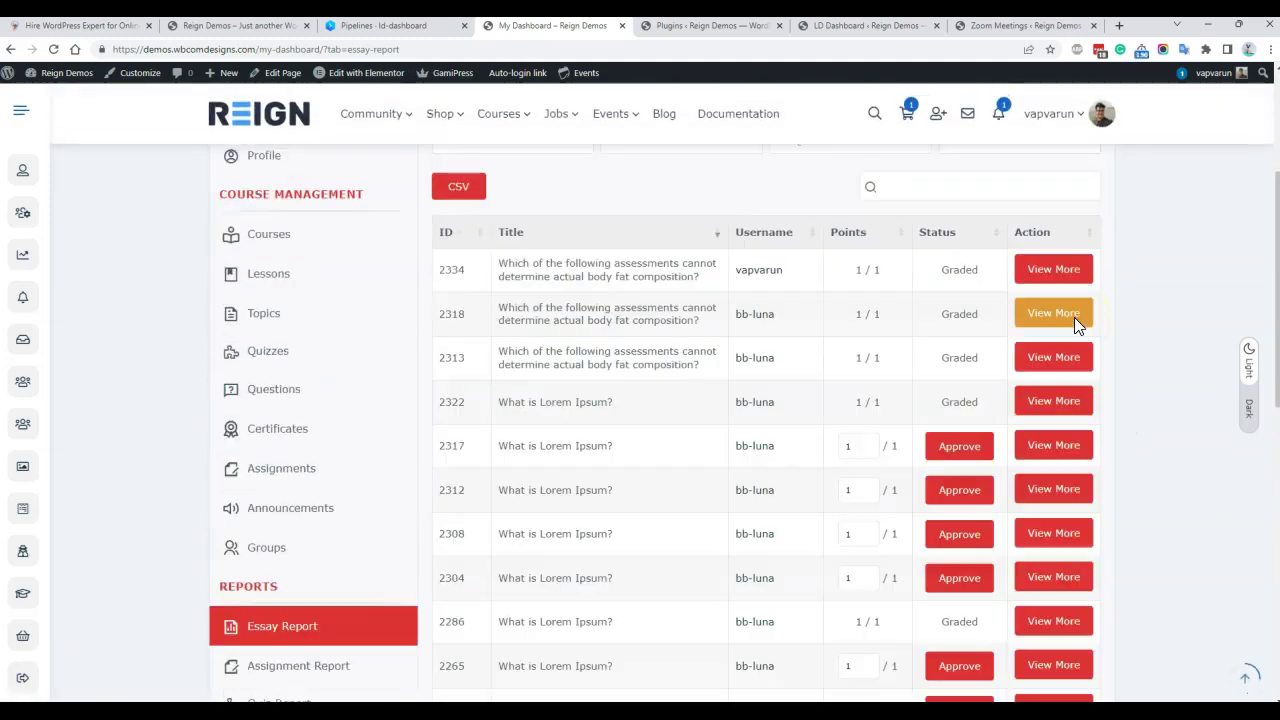
pyautogui.click(1048, 446)
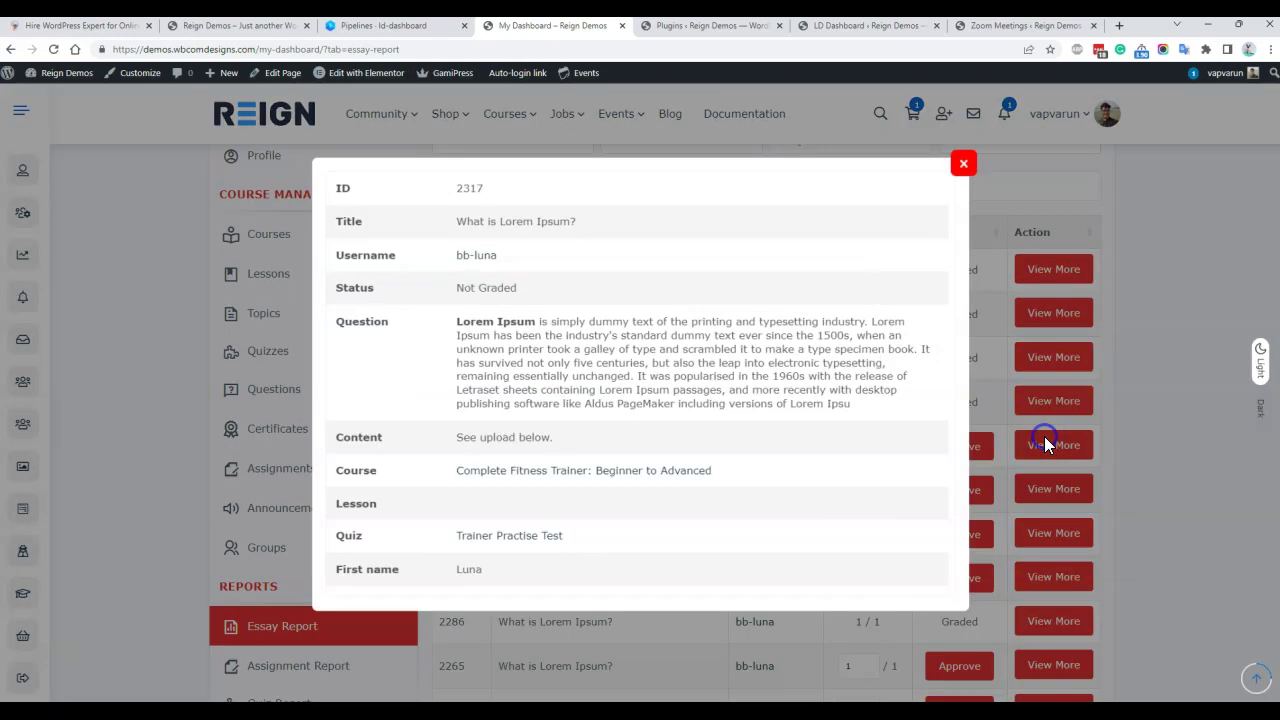
pyautogui.scroll(-2, 535, 300)
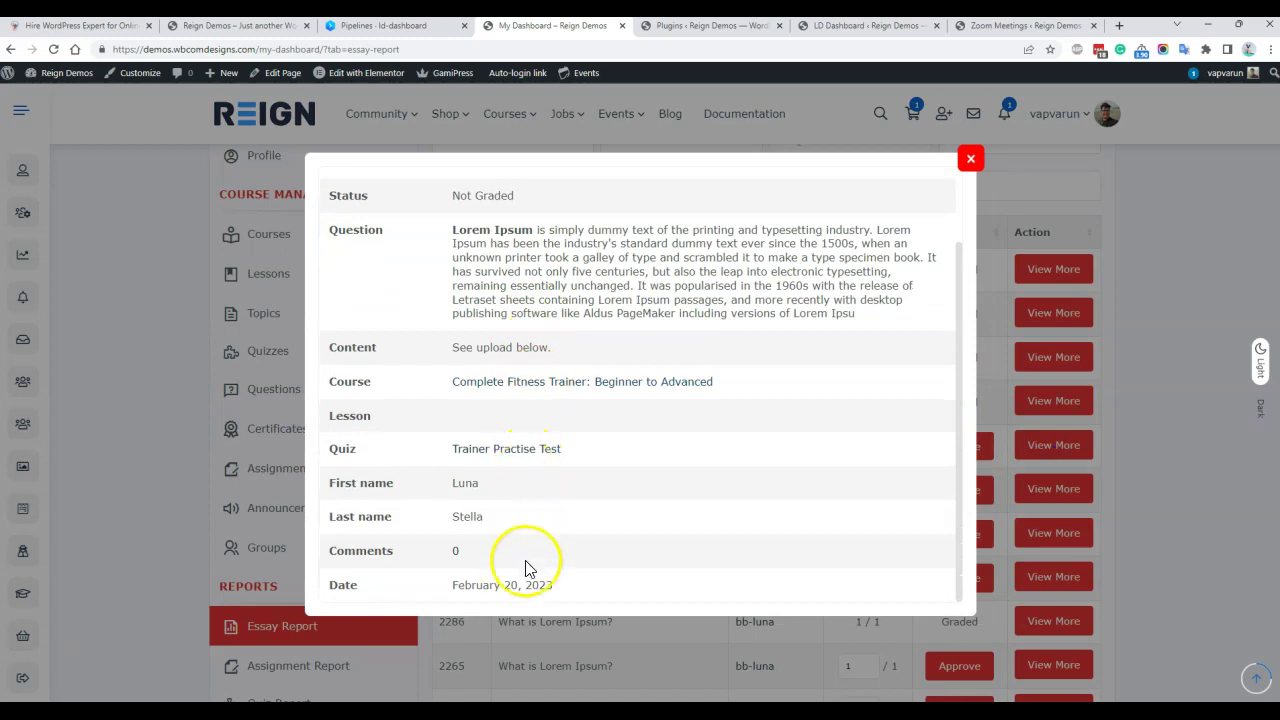
pyautogui.click(966, 161)
# Open the Assignment Report and view the details of the first listed assignment, the DATA_STRUCTURE upload.
pyautogui.scroll(-5, 409, 357)
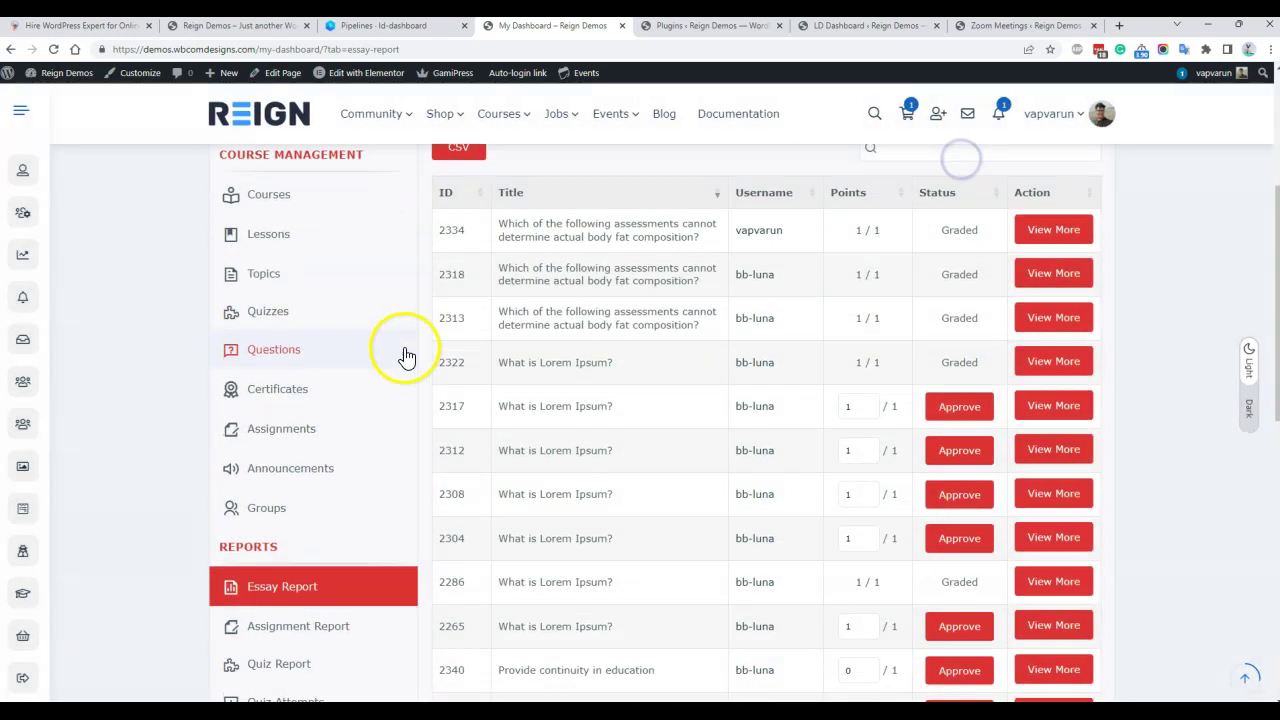
pyautogui.click(305, 396)
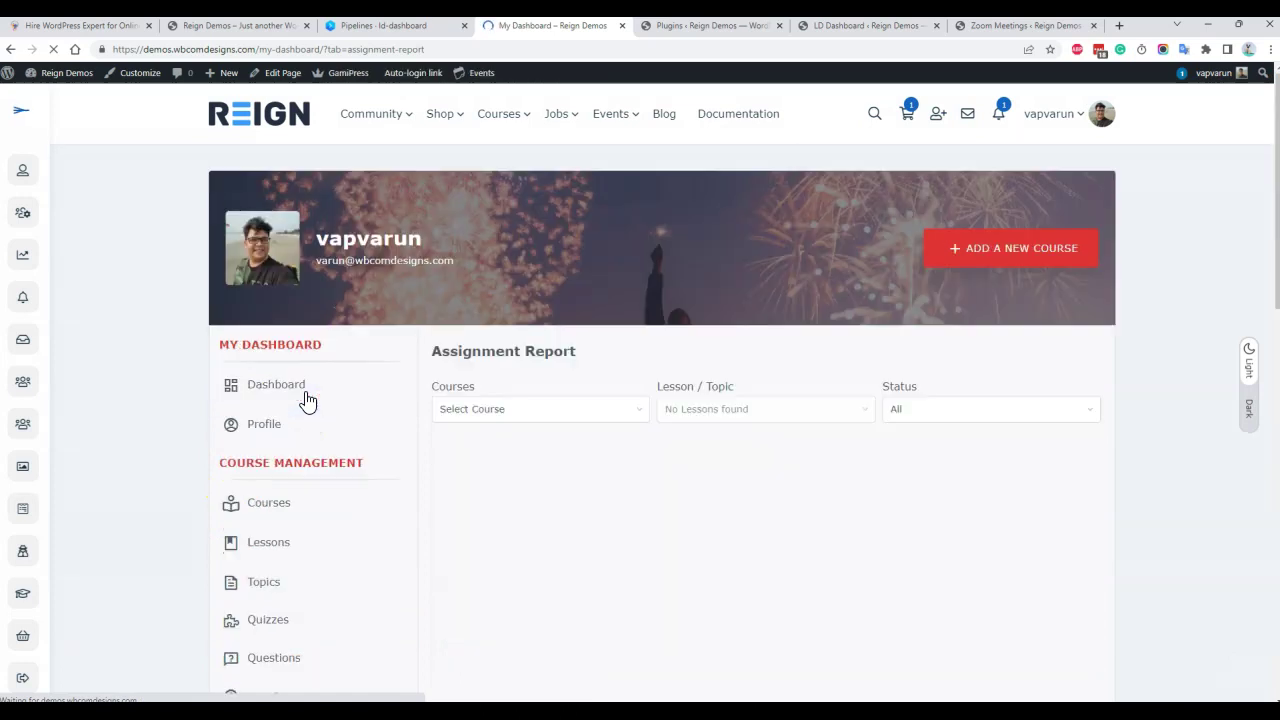
pyautogui.scroll(-1, 610, 320)
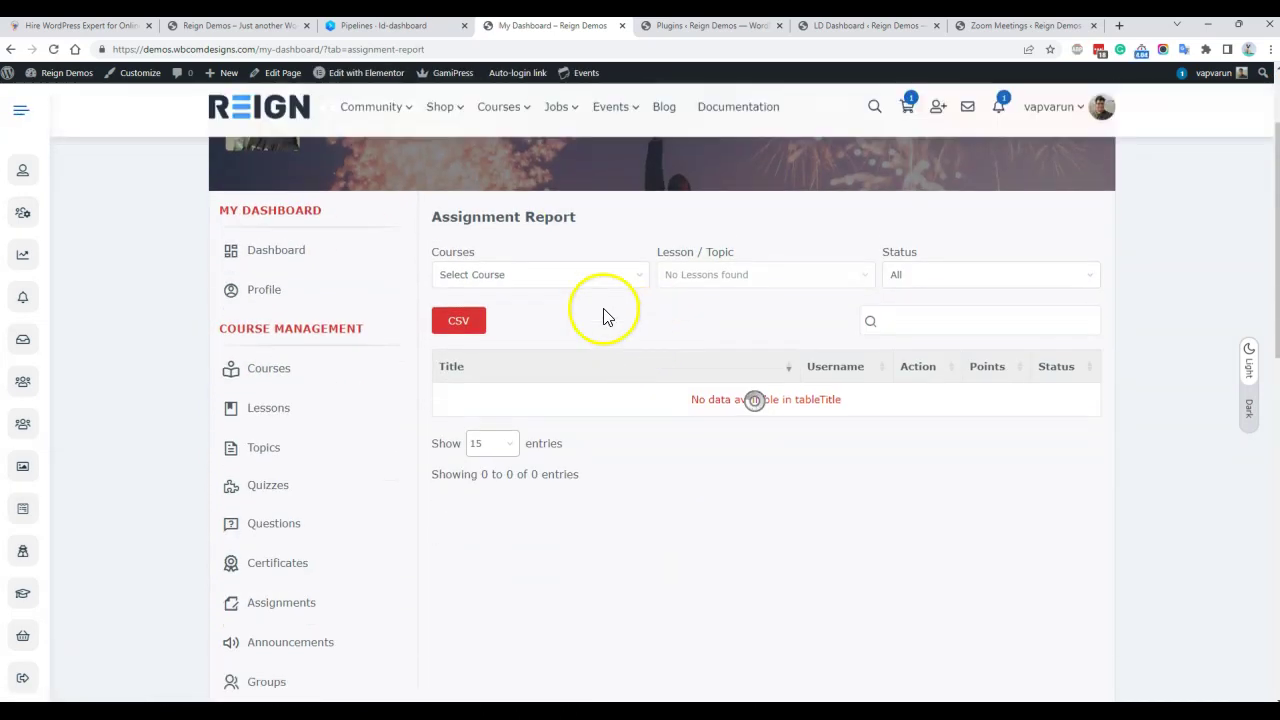
pyautogui.click(866, 403)
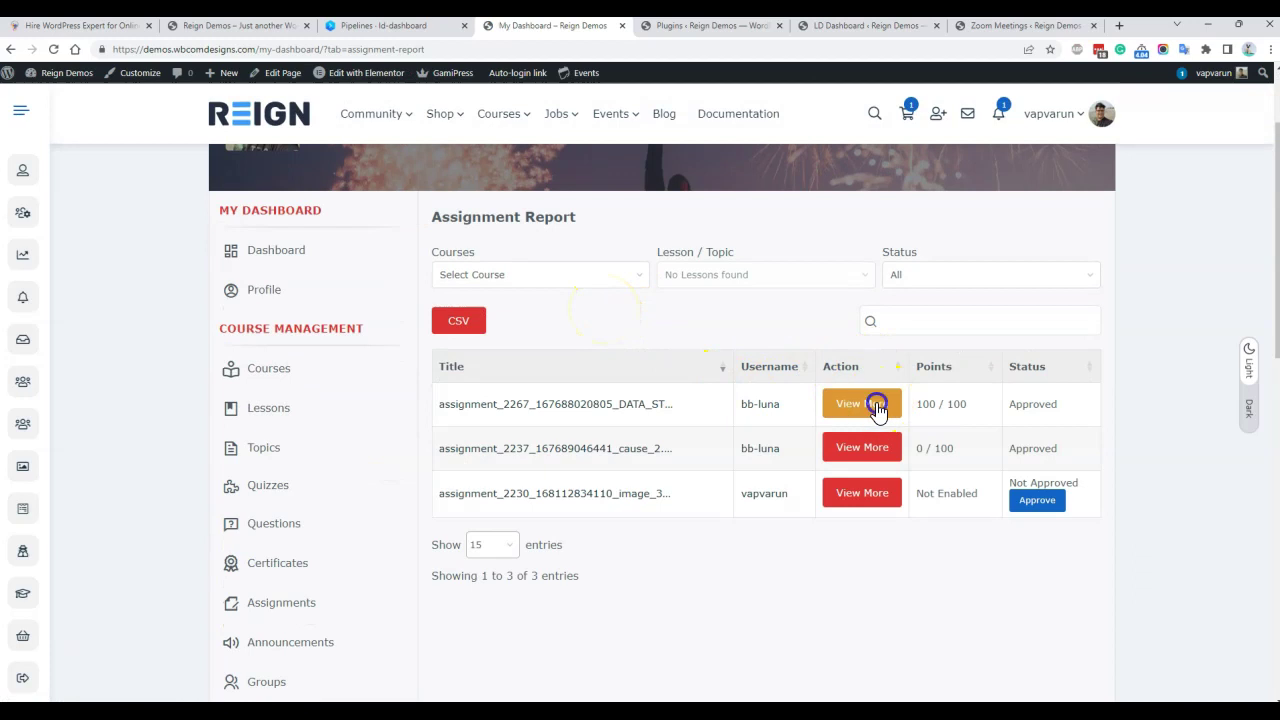
pyautogui.click(970, 207)
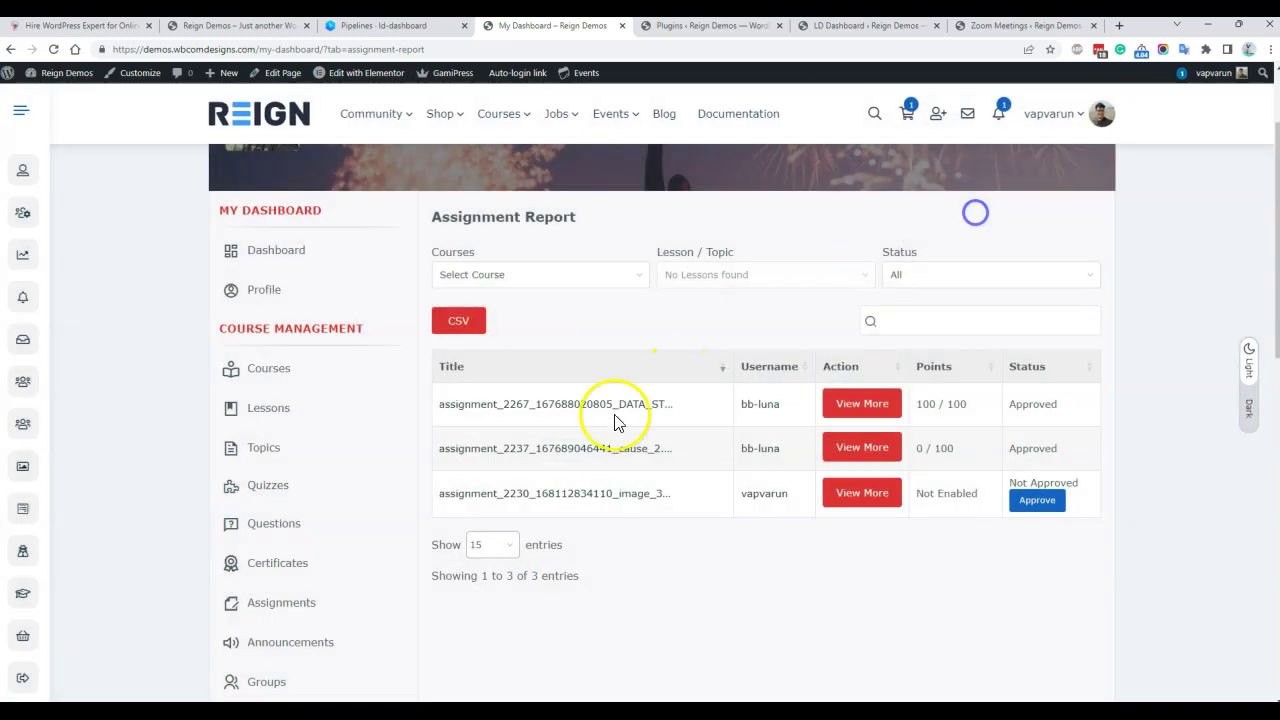
# Open the first assignment's DATA_STRUCTURE PDF in a new tab and skim through its pages.
pyautogui.rightClick(557, 410)
pyautogui.click(580, 414)
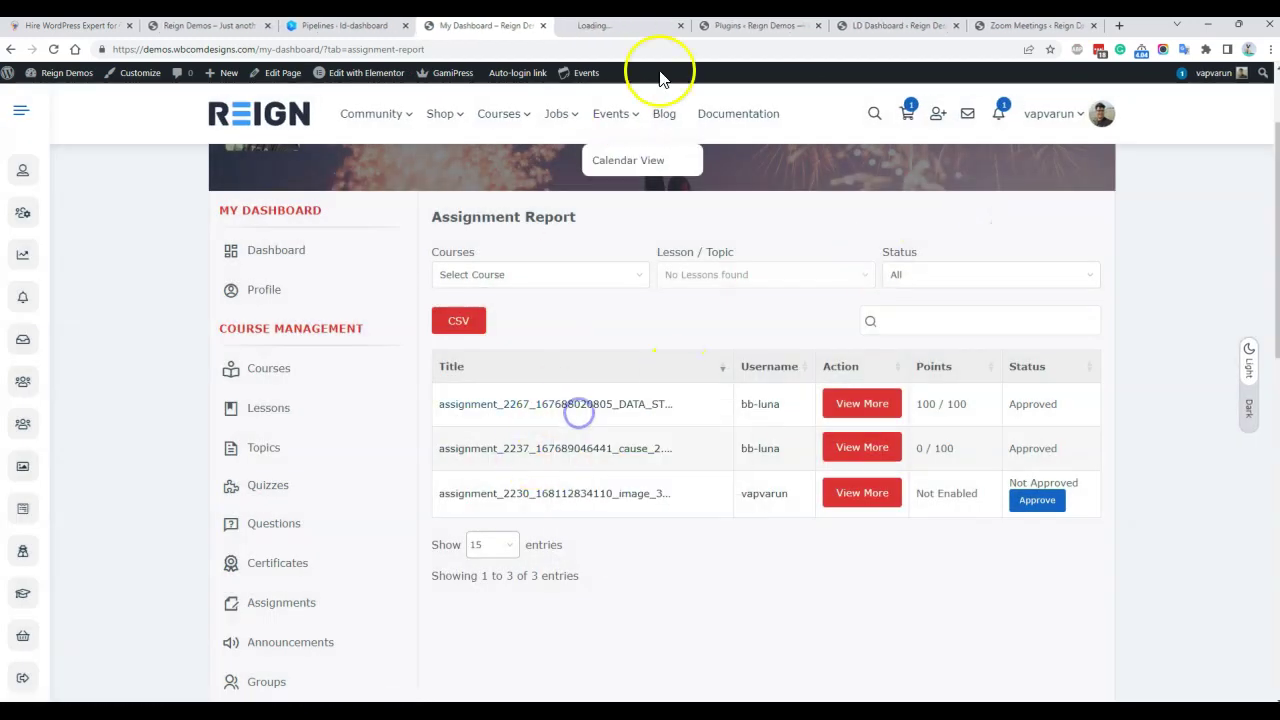
pyautogui.click(643, 25)
pyautogui.scroll(-20, 608, 206)
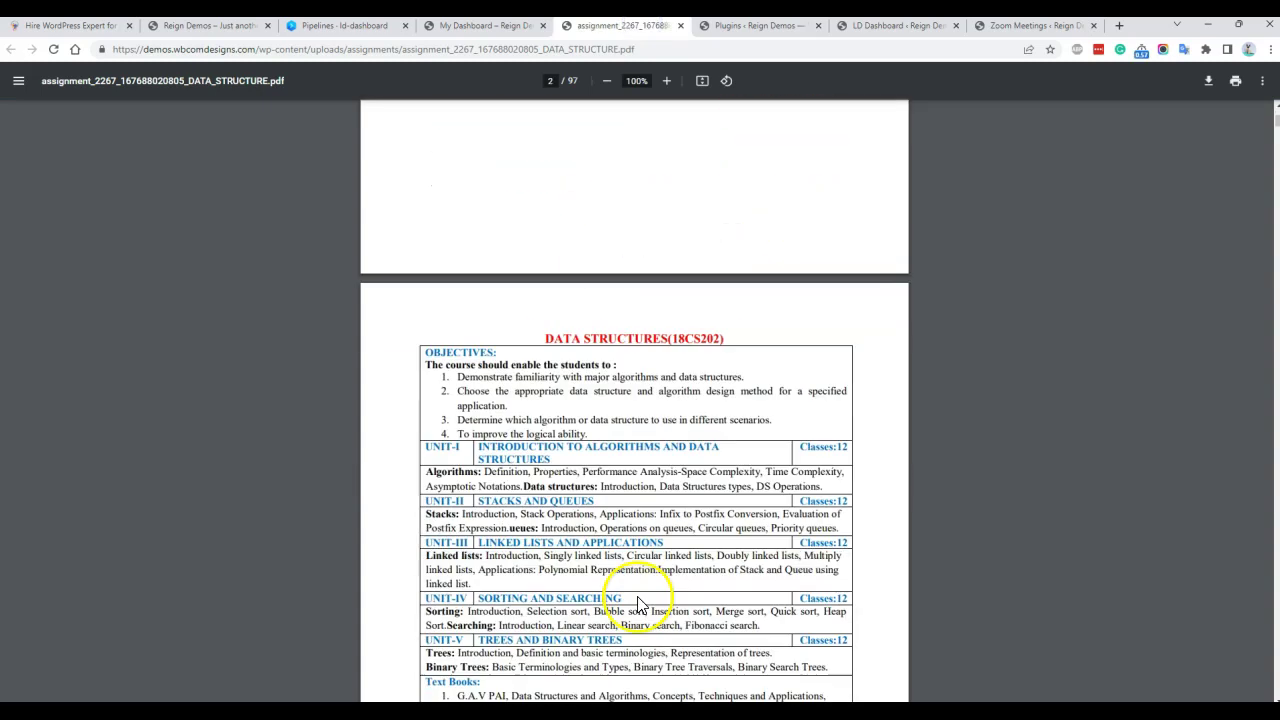
pyautogui.scroll(6, 641, 605)
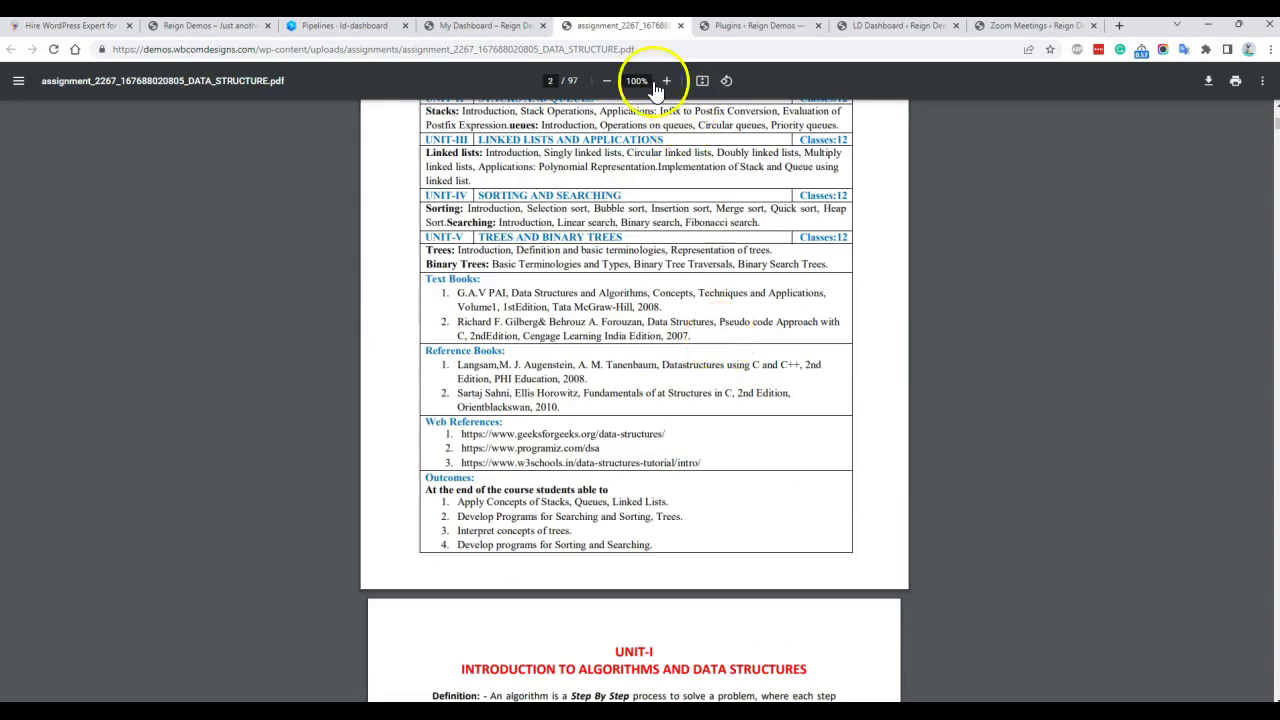
# Close the assignment PDF and filter the dashboard's Quiz Report by the Introduction to Javascript for Beginners course and its Javascript Quizz.
pyautogui.click(681, 27)
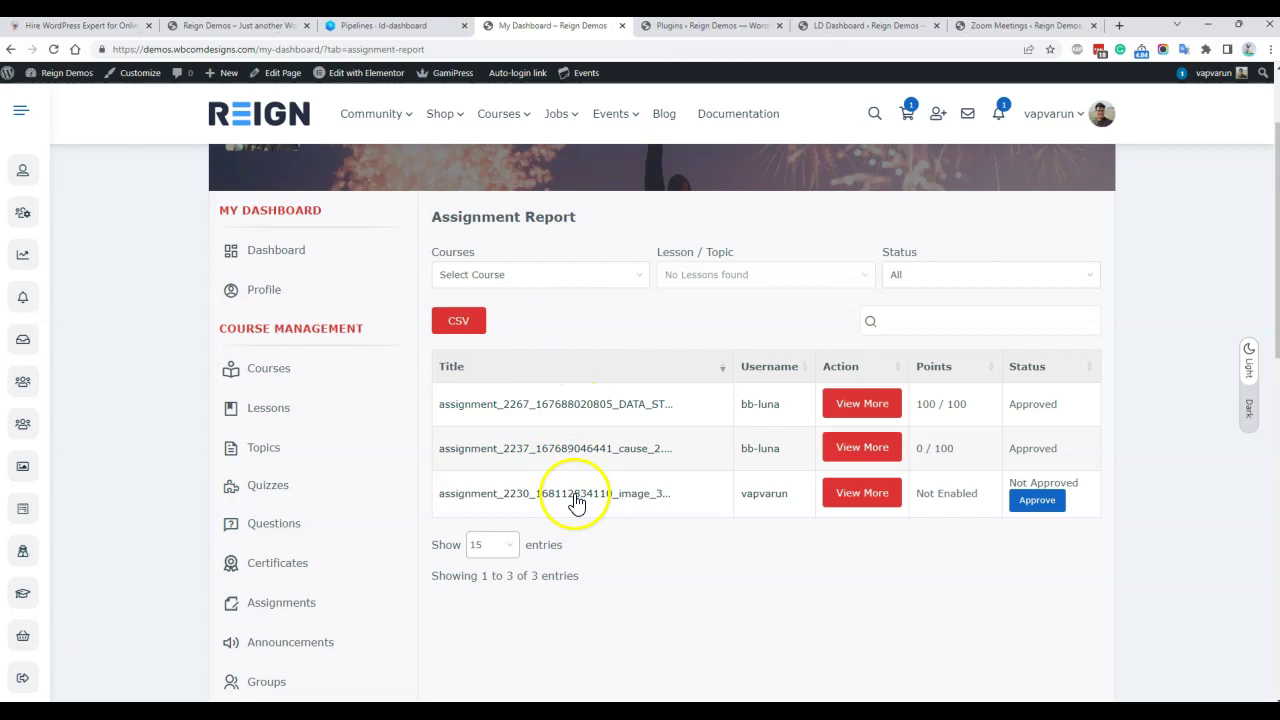
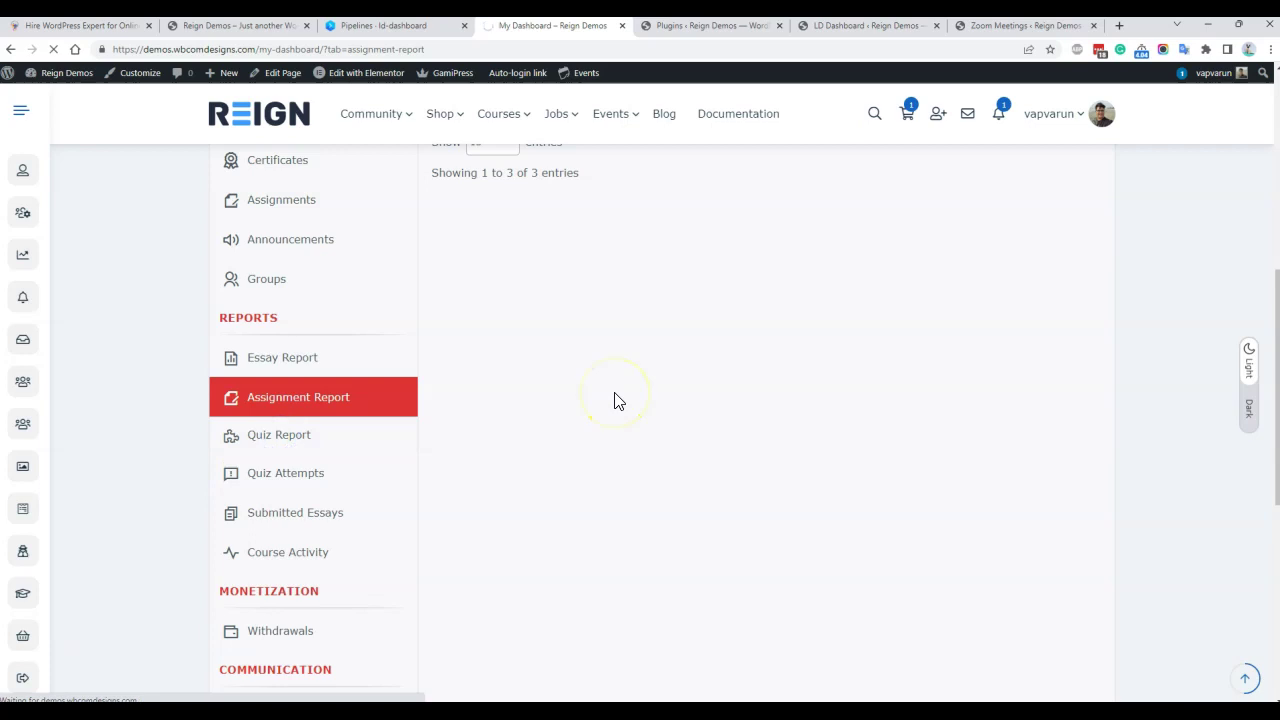
pyautogui.scroll(-2, 614, 400)
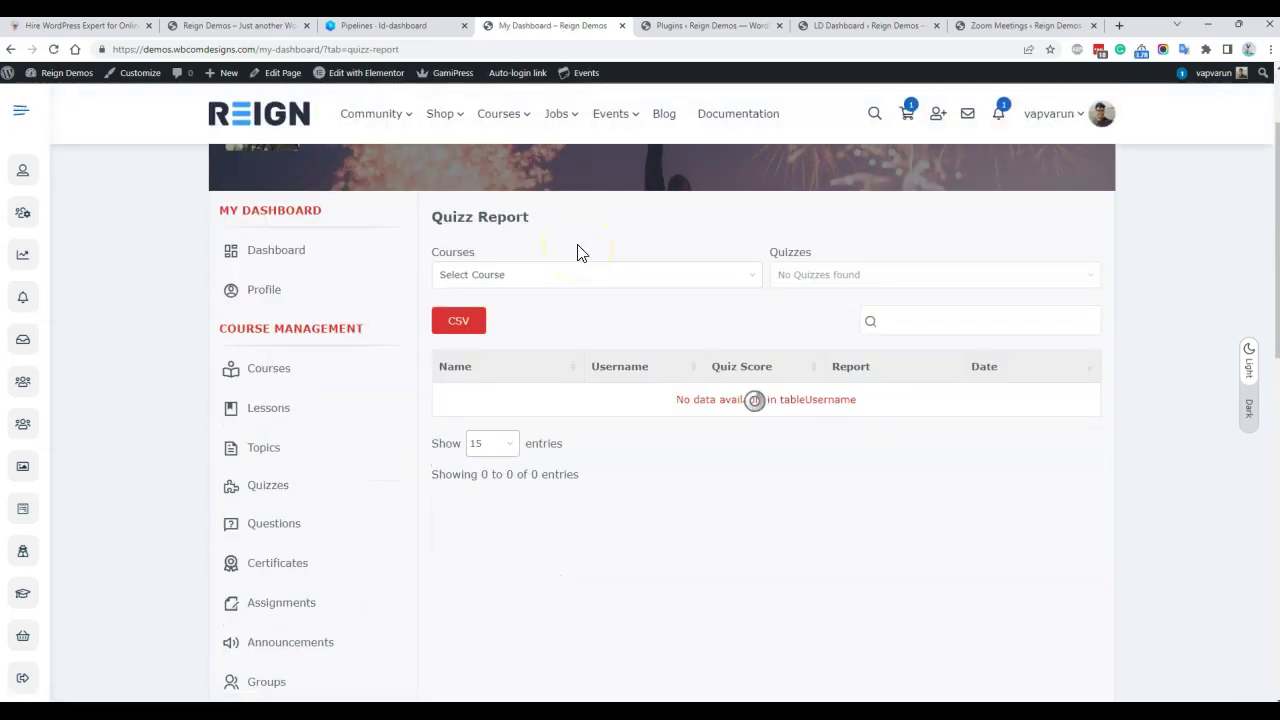
pyautogui.click(578, 274)
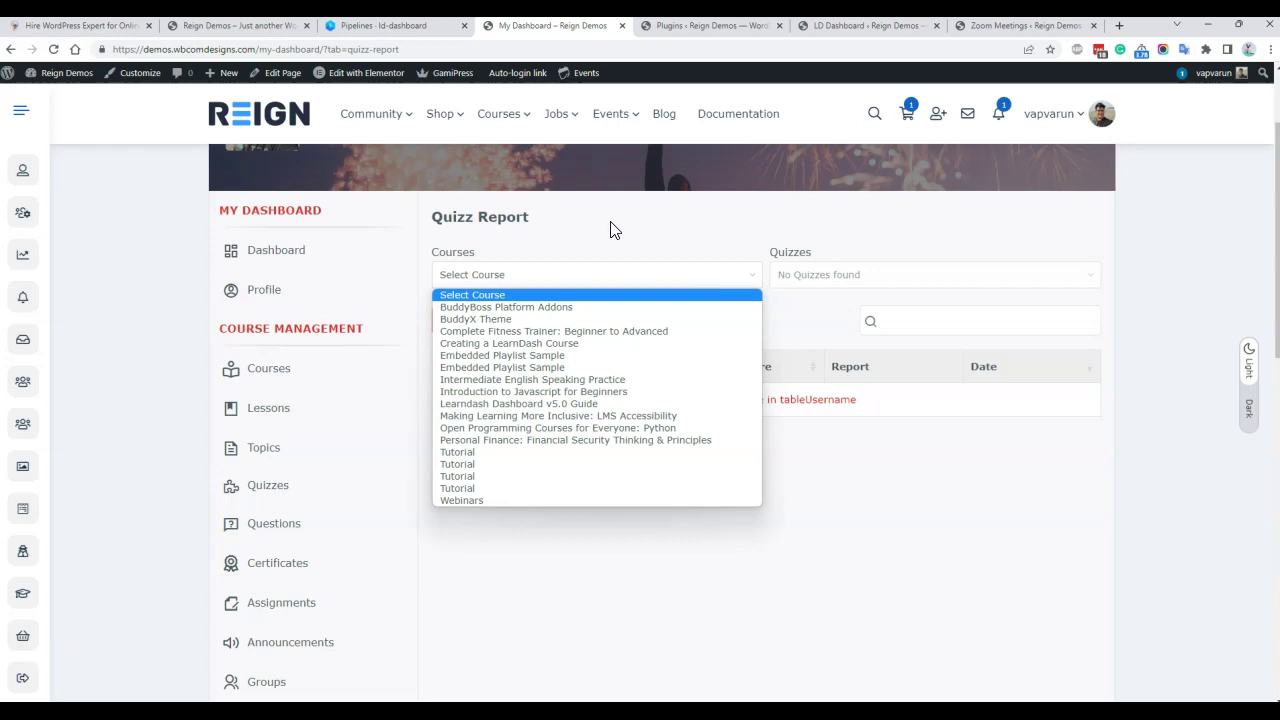
pyautogui.click(566, 307)
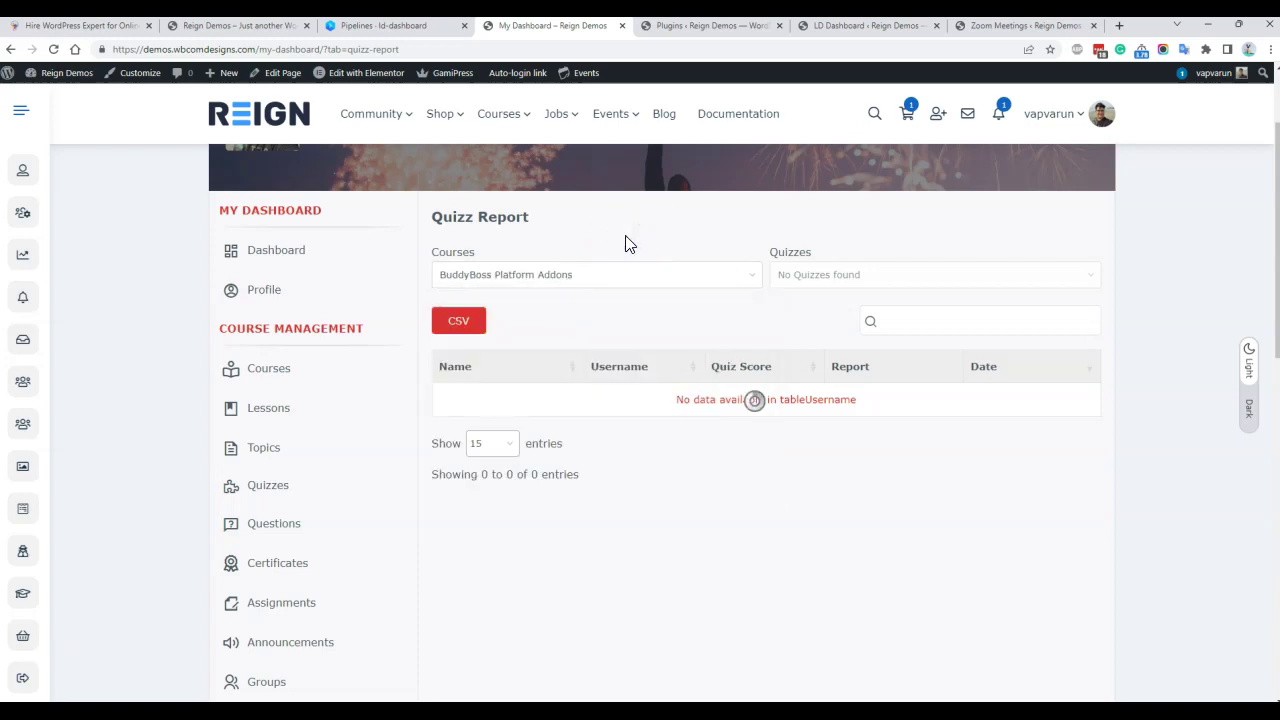
pyautogui.click(594, 276)
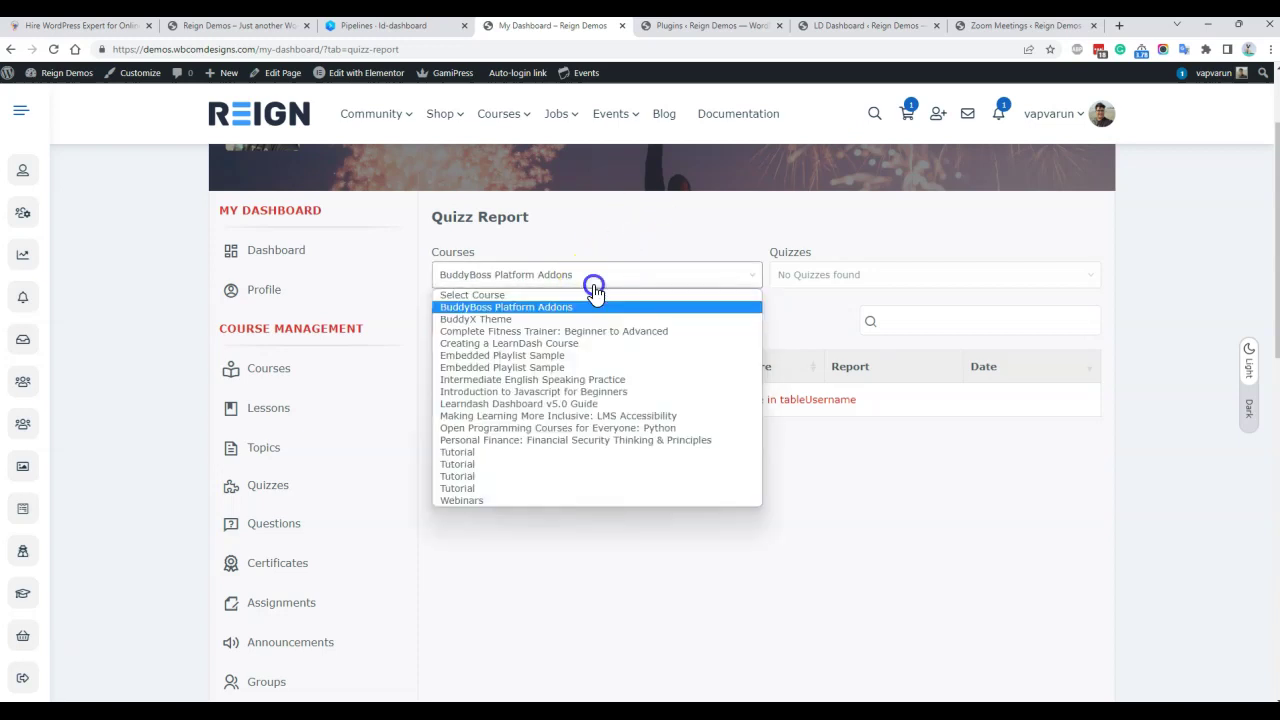
pyautogui.click(547, 393)
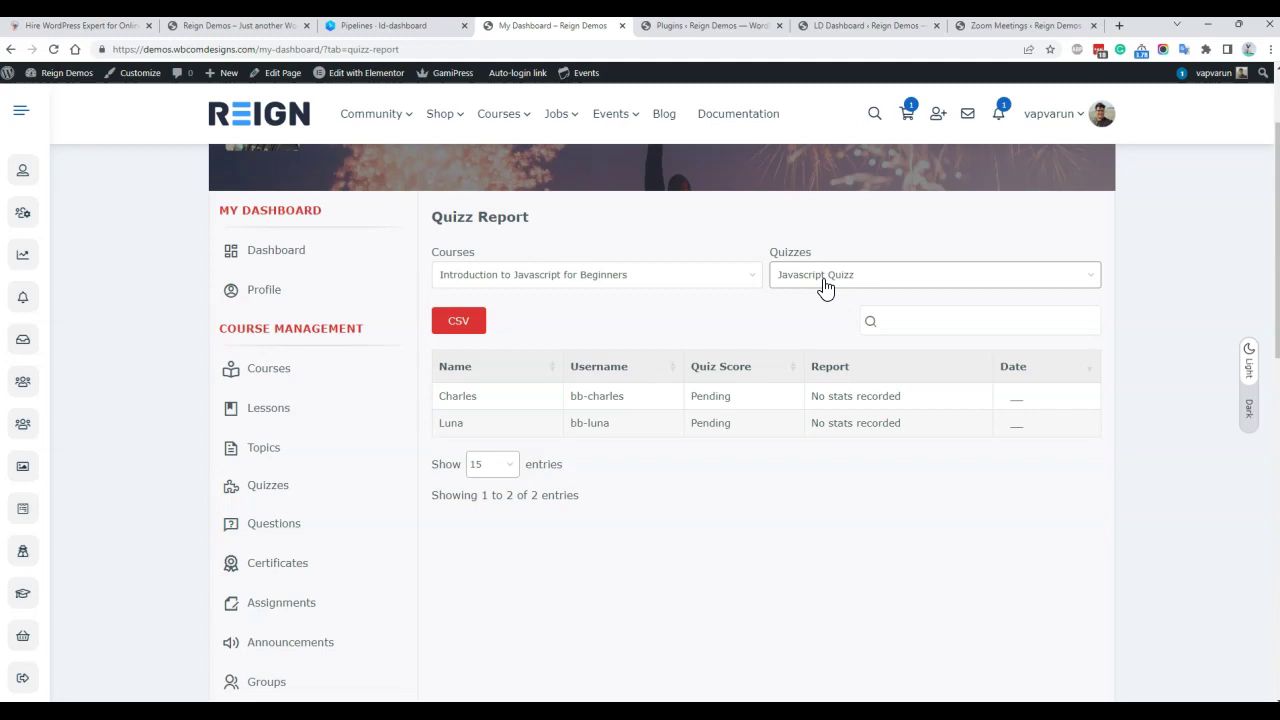
# Open the Quiz Attempts report and review the detailed statistics of the Personal Finance Quiz attempt.
pyautogui.scroll(-5, 823, 287)
pyautogui.click(253, 340)
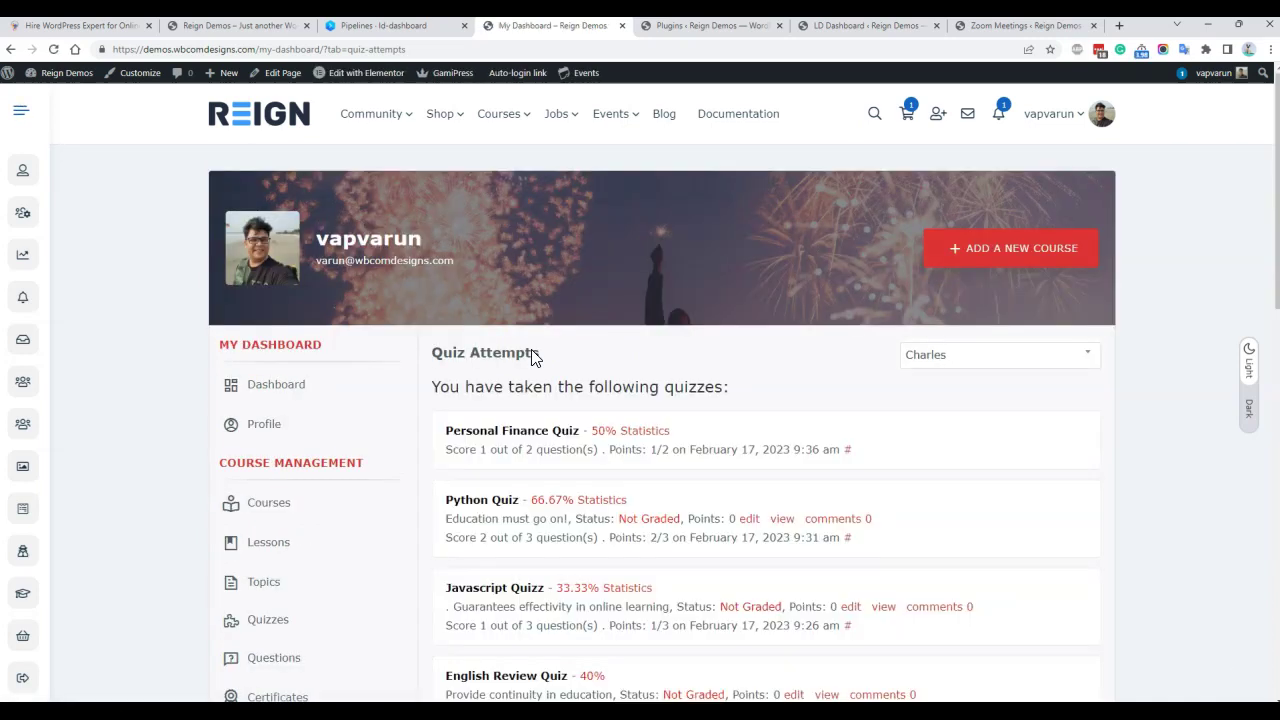
pyautogui.scroll(-2, 533, 357)
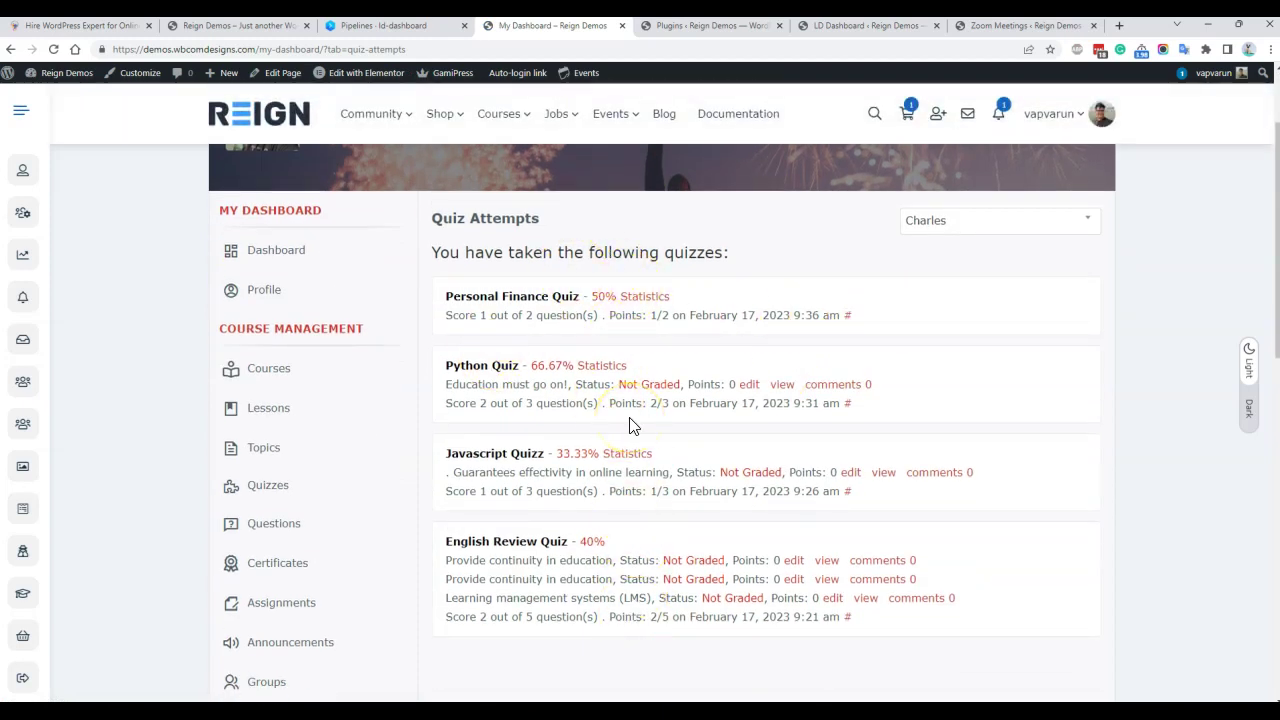
pyautogui.click(646, 298)
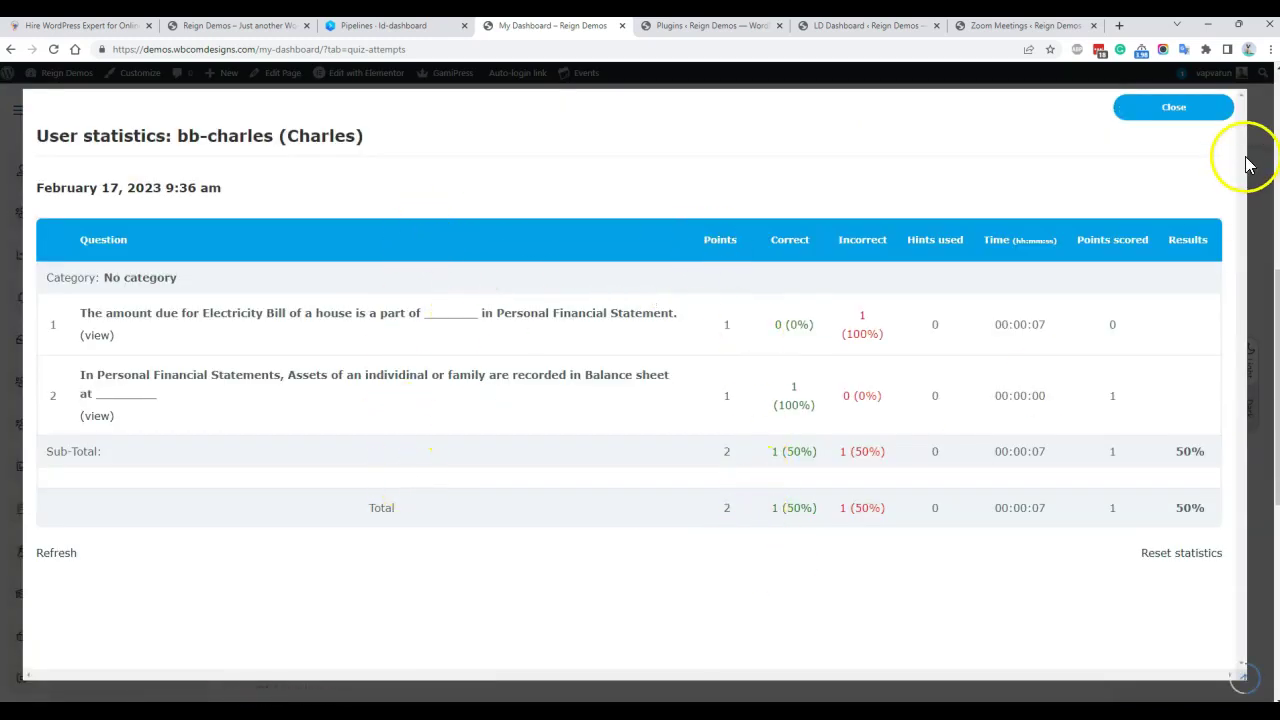
pyautogui.click(1205, 112)
pyautogui.scroll(2, 934, 257)
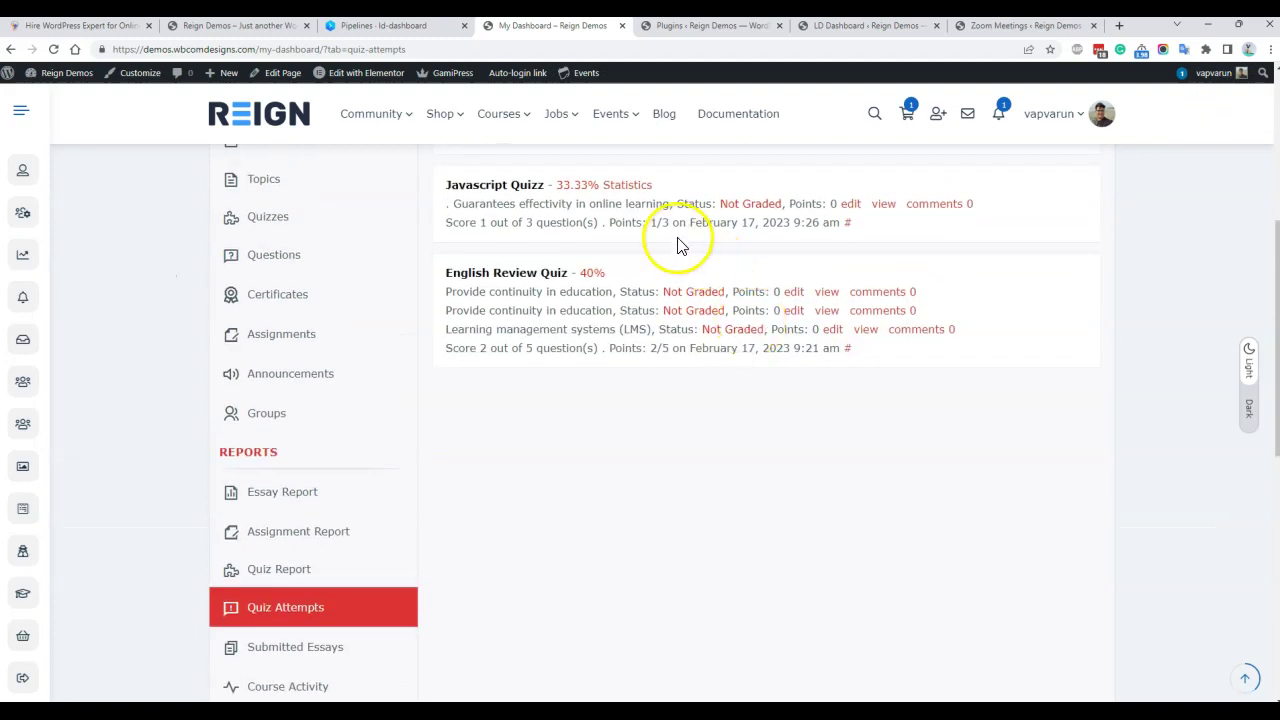
# Open the Submitted Essays report and look over the essays' grading status, points and assigned quizzes.
pyautogui.scroll(-3, 486, 380)
pyautogui.click(305, 380)
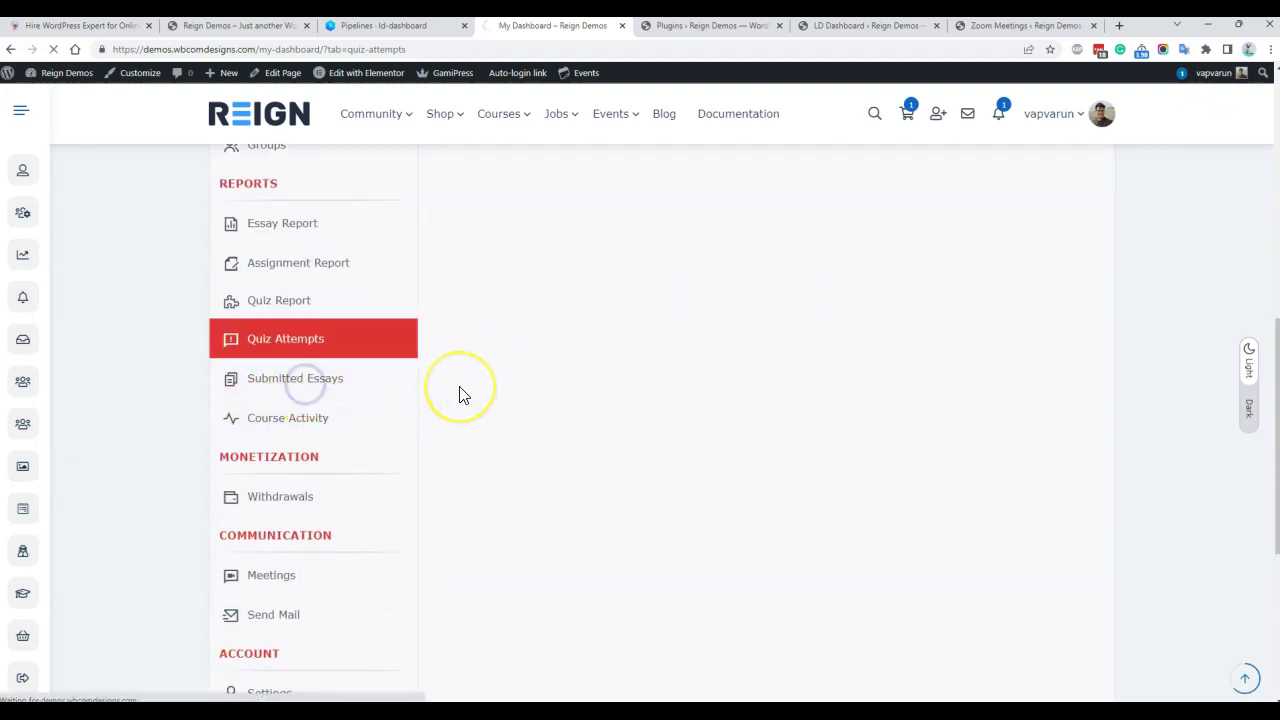
pyautogui.scroll(-1, 486, 371)
pyautogui.scroll(1, 560, 390)
pyautogui.scroll(-1, 651, 408)
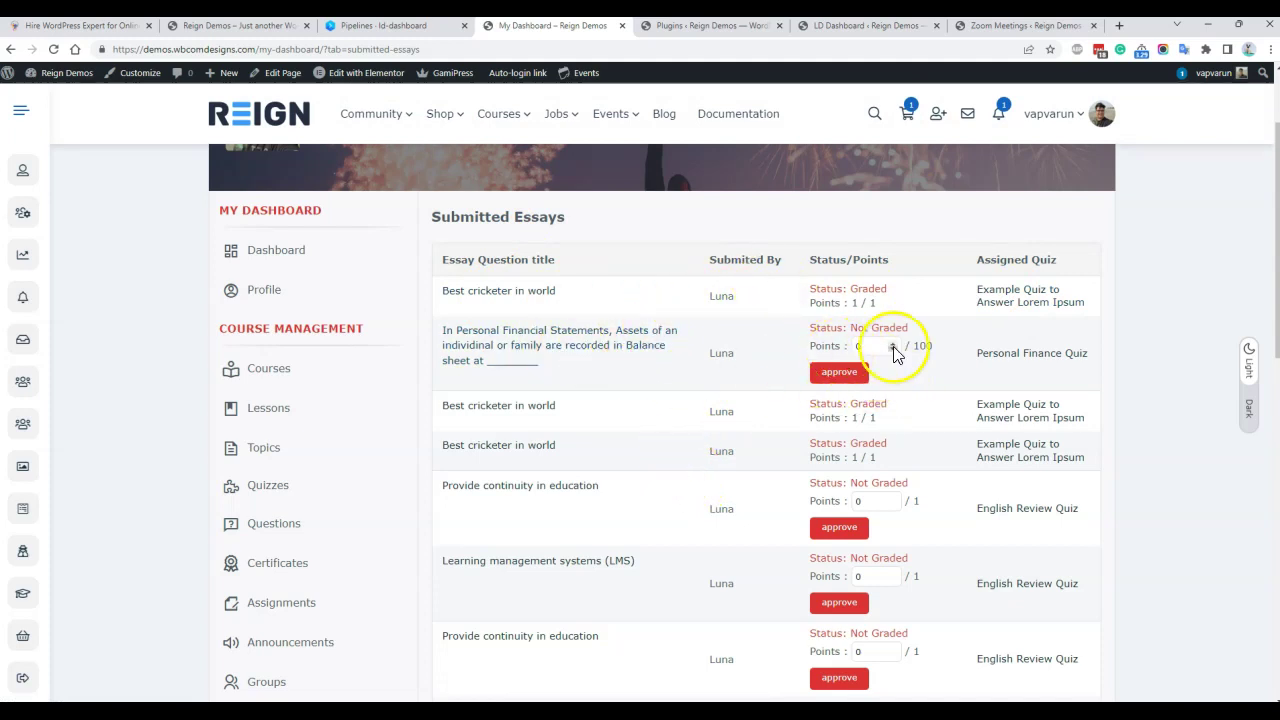
pyautogui.scroll(-5, 563, 434)
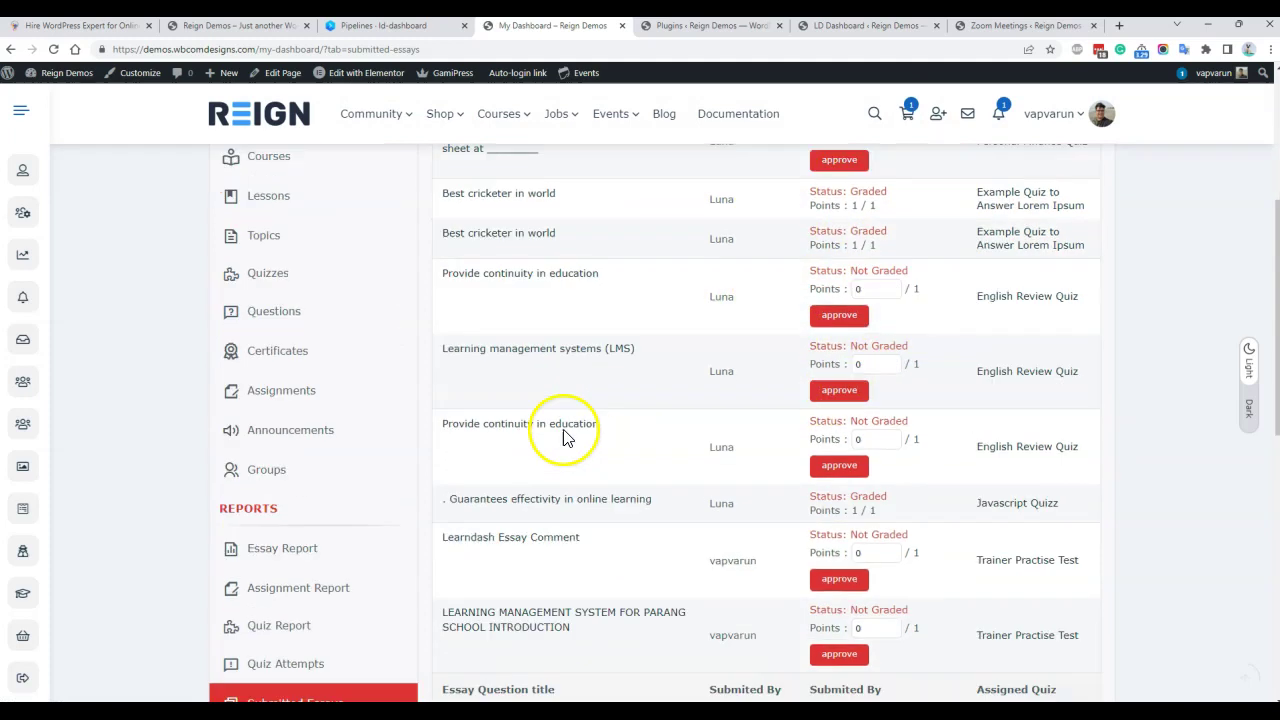
# Open the Course Activity report and look through the live course activity feed and its course and student filters.
pyautogui.click(303, 425)
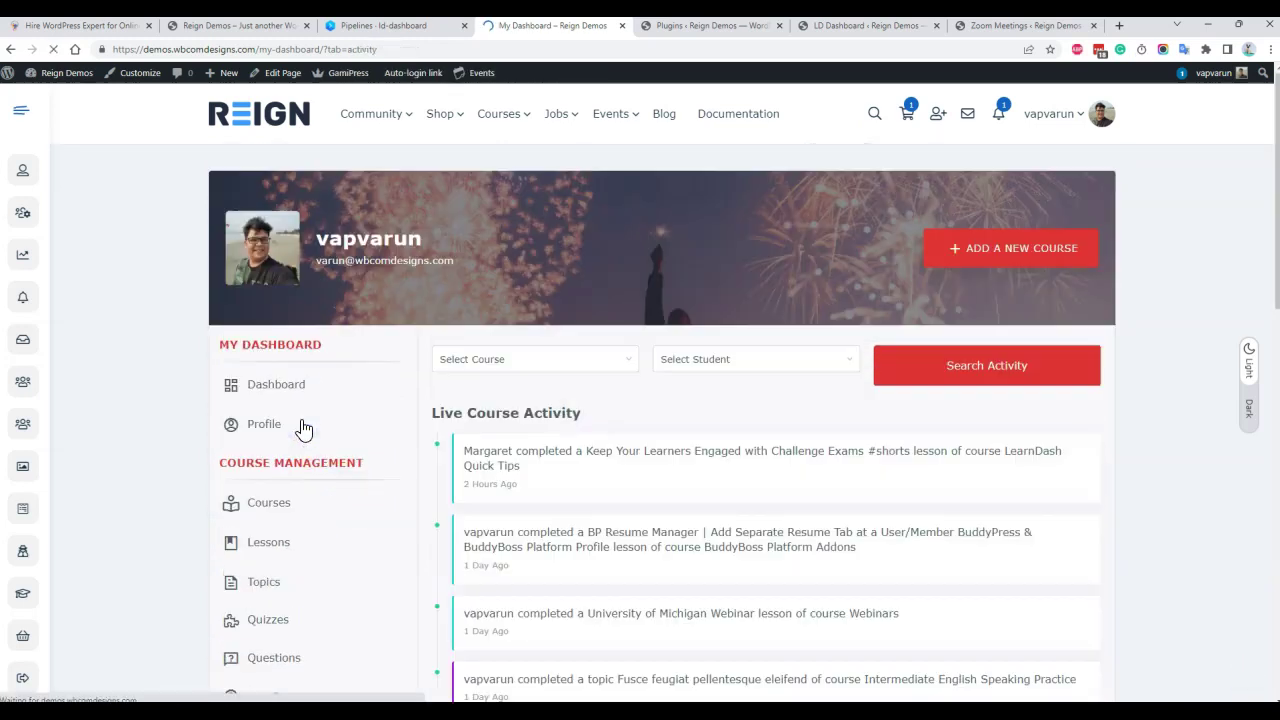
pyautogui.scroll(-1, 734, 483)
pyautogui.scroll(-2, 734, 483)
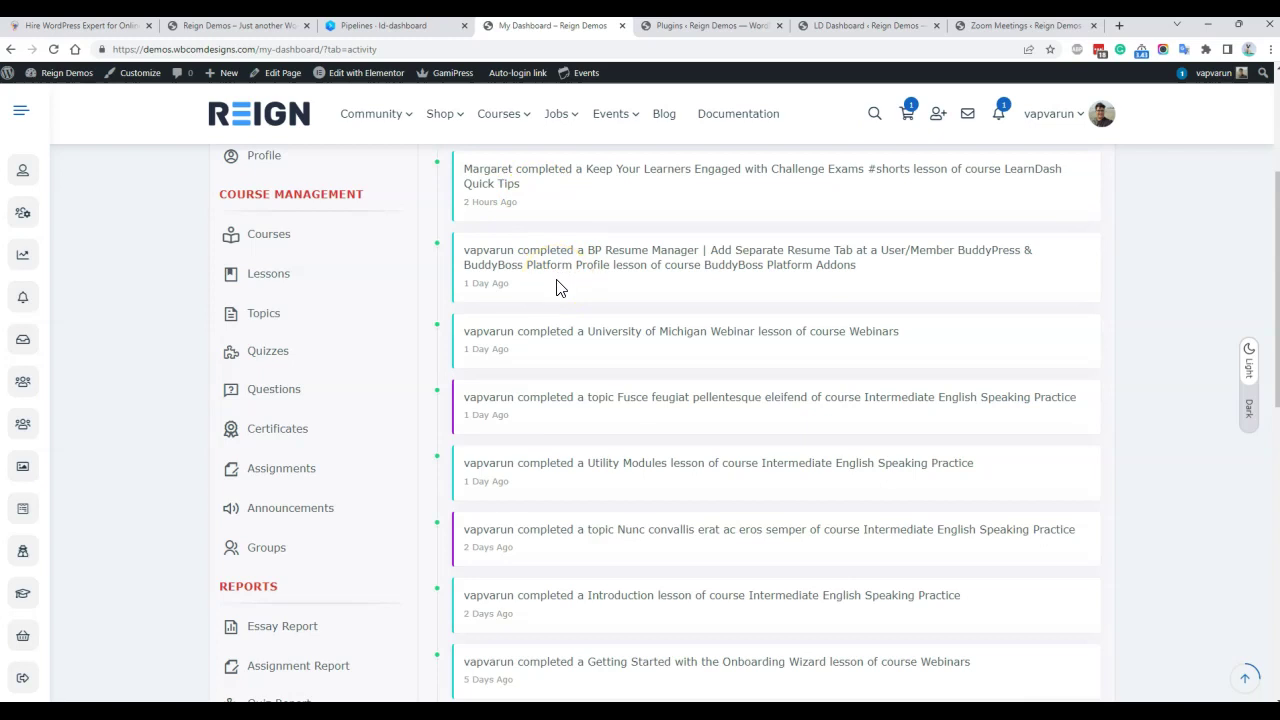
pyautogui.scroll(-4, 788, 390)
pyautogui.scroll(4, 791, 440)
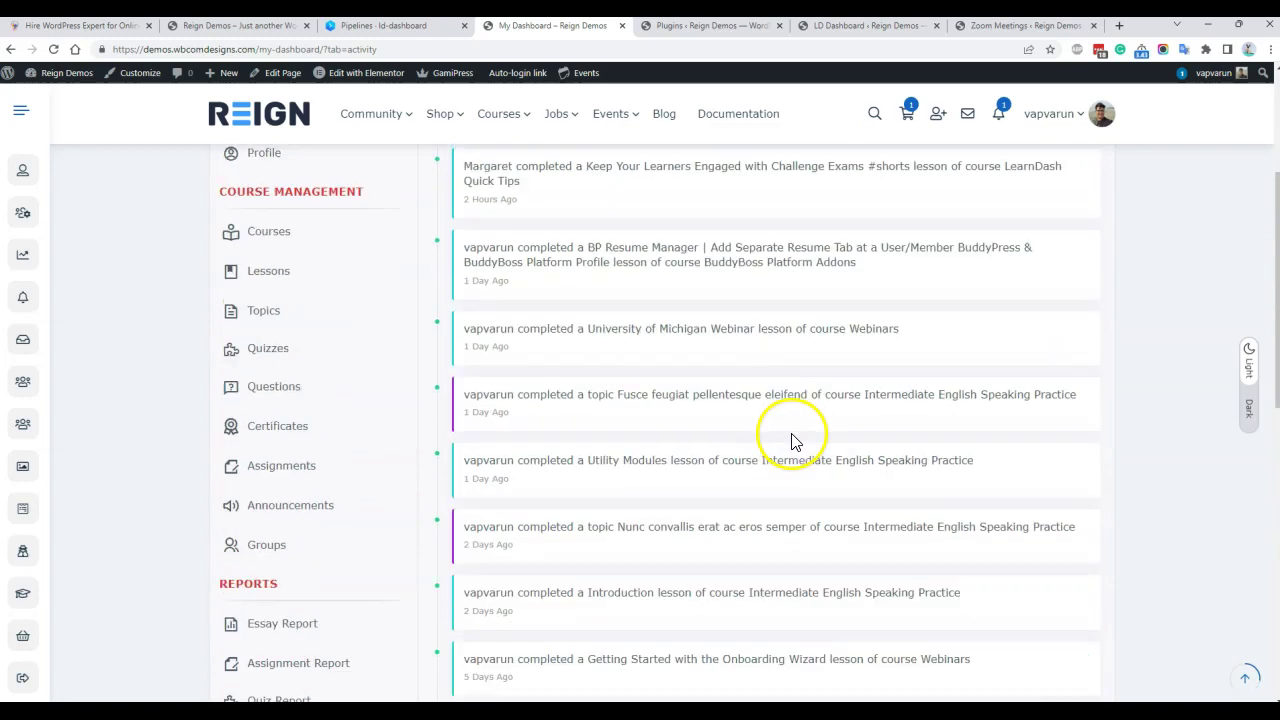
pyautogui.scroll(3, 777, 251)
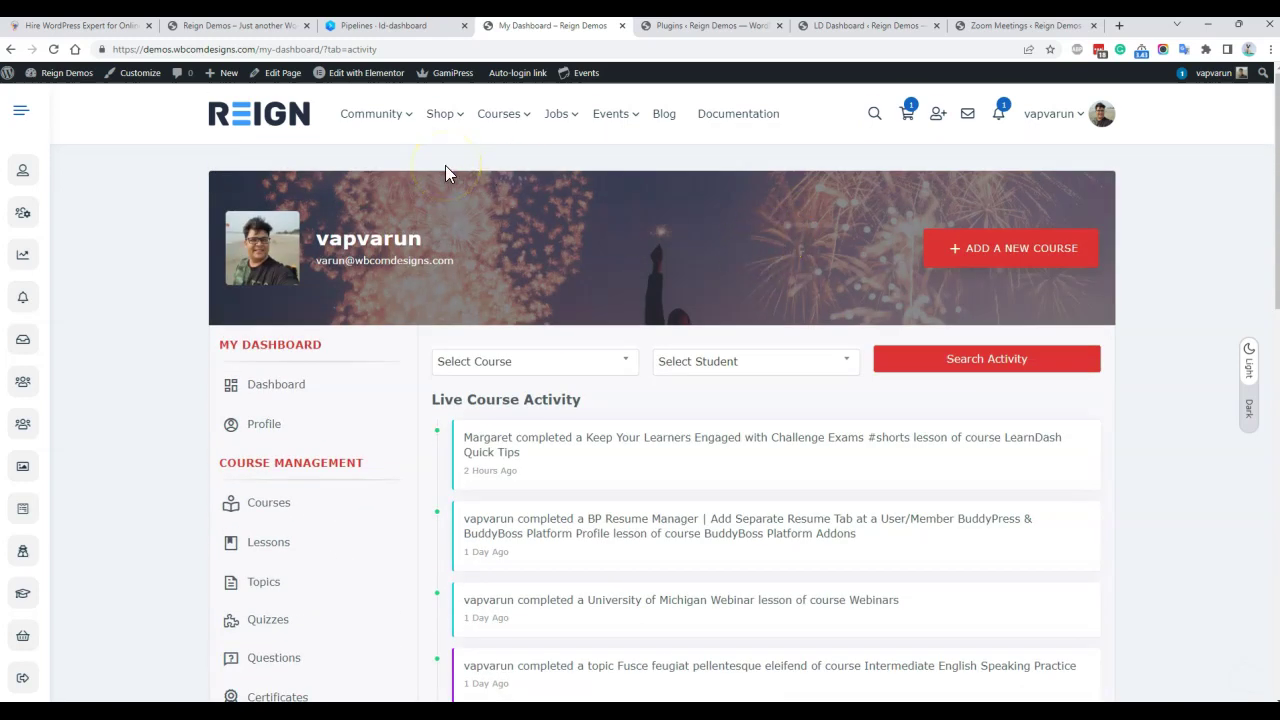
pyautogui.scroll(-7, 445, 165)
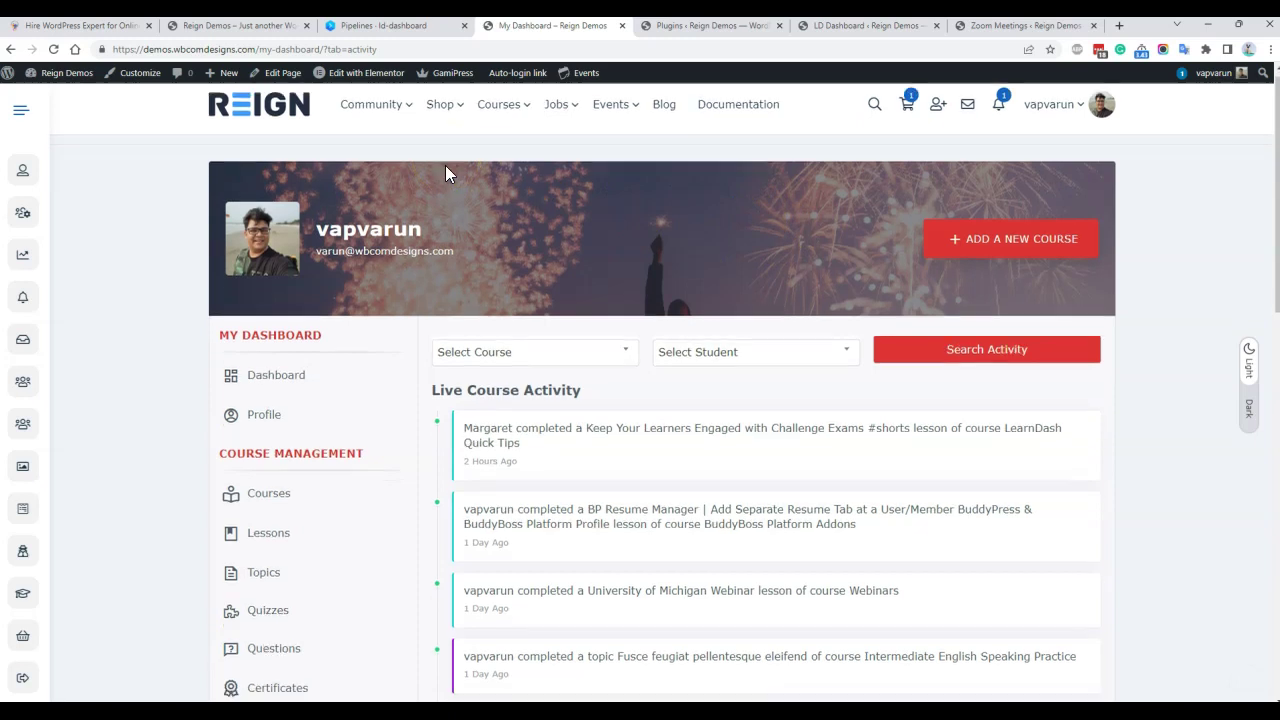
pyautogui.scroll(8, 543, 314)
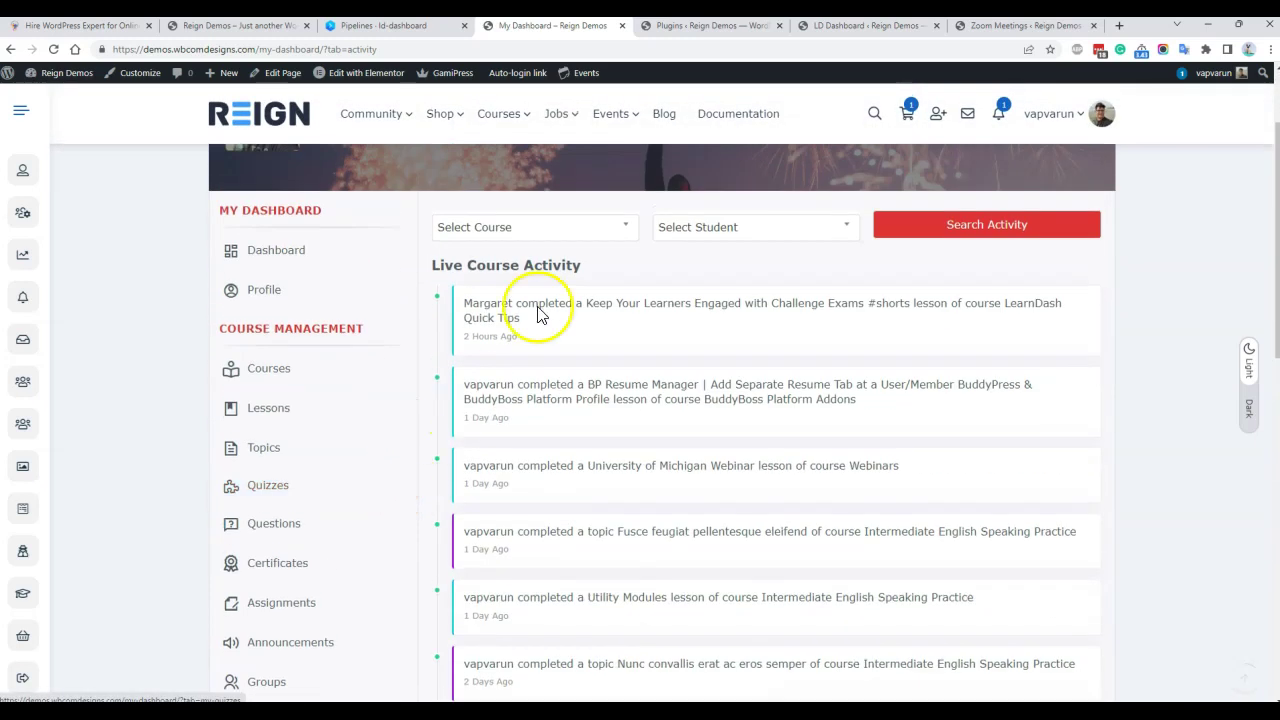
# Switch to the LD Dashboard settings, look over the Administrator options of the Dashboard Menu and collapse that role's section.
pyautogui.click(678, 24)
pyautogui.click(855, 28)
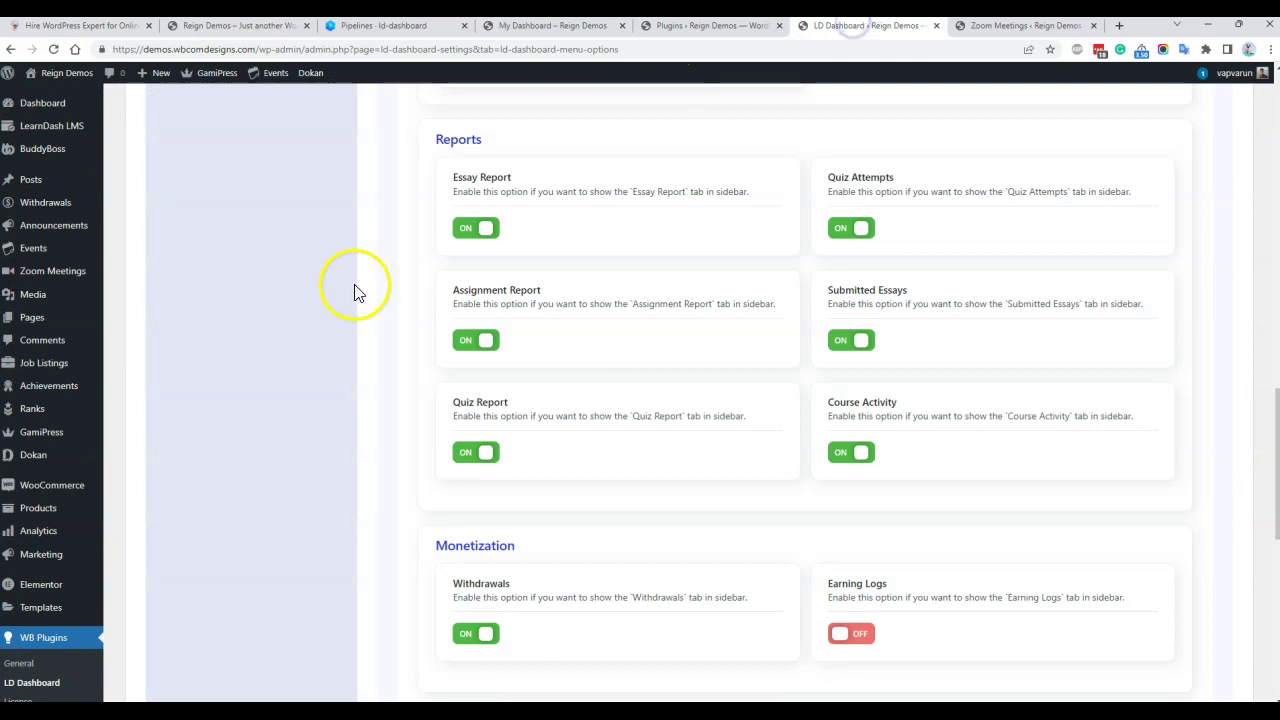
pyautogui.scroll(10, 380, 306)
pyautogui.scroll(-12, 380, 309)
pyautogui.scroll(-4, 567, 383)
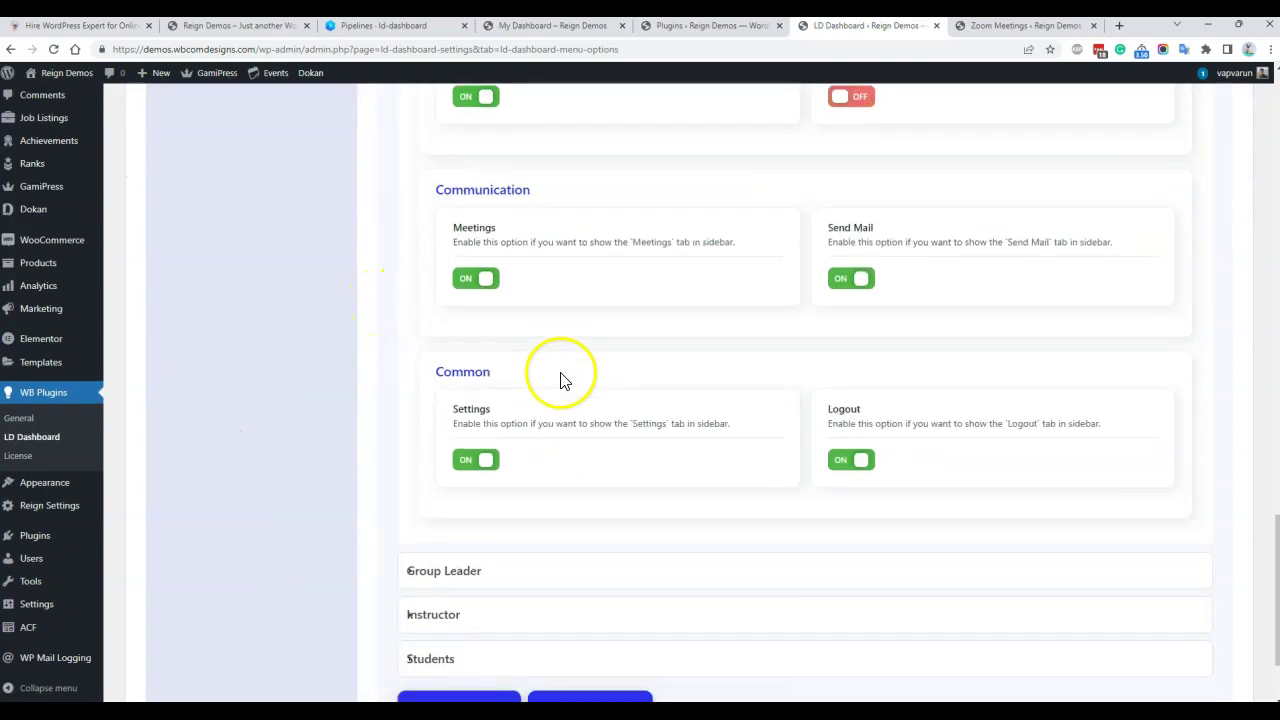
pyautogui.scroll(15, 563, 377)
pyautogui.scroll(5, 973, 238)
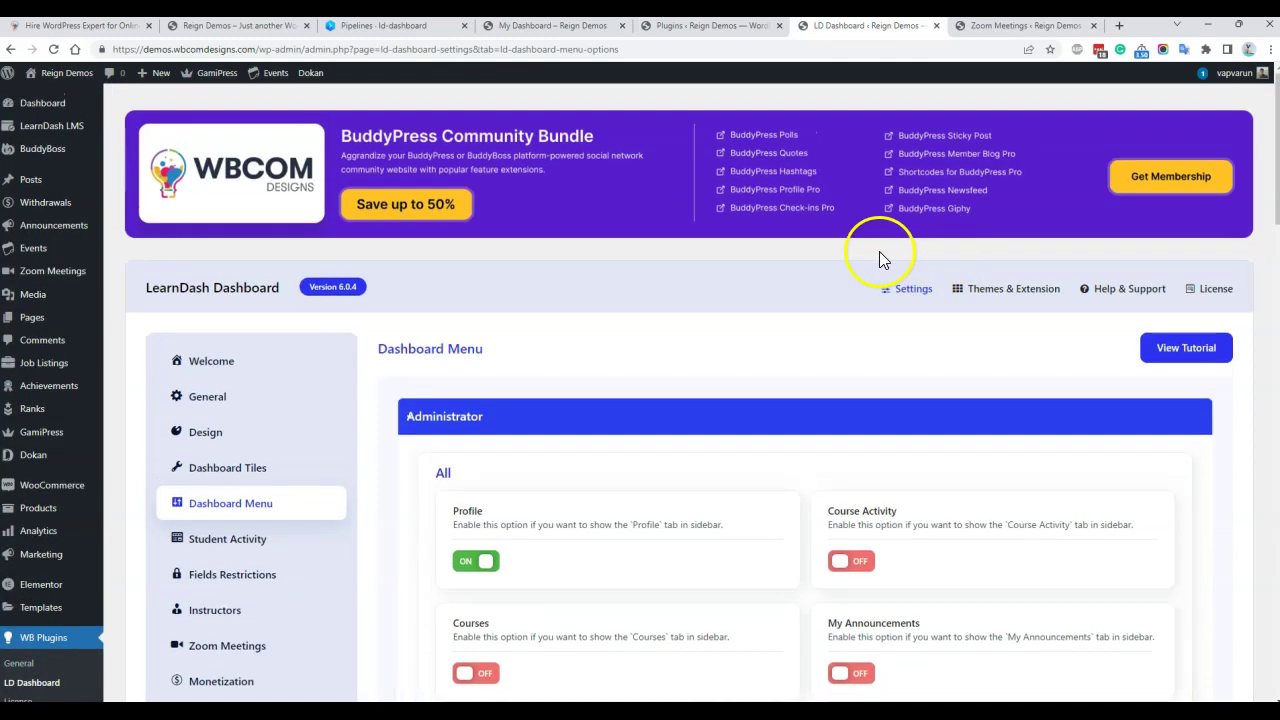
pyautogui.click(583, 428)
pyautogui.click(567, 363)
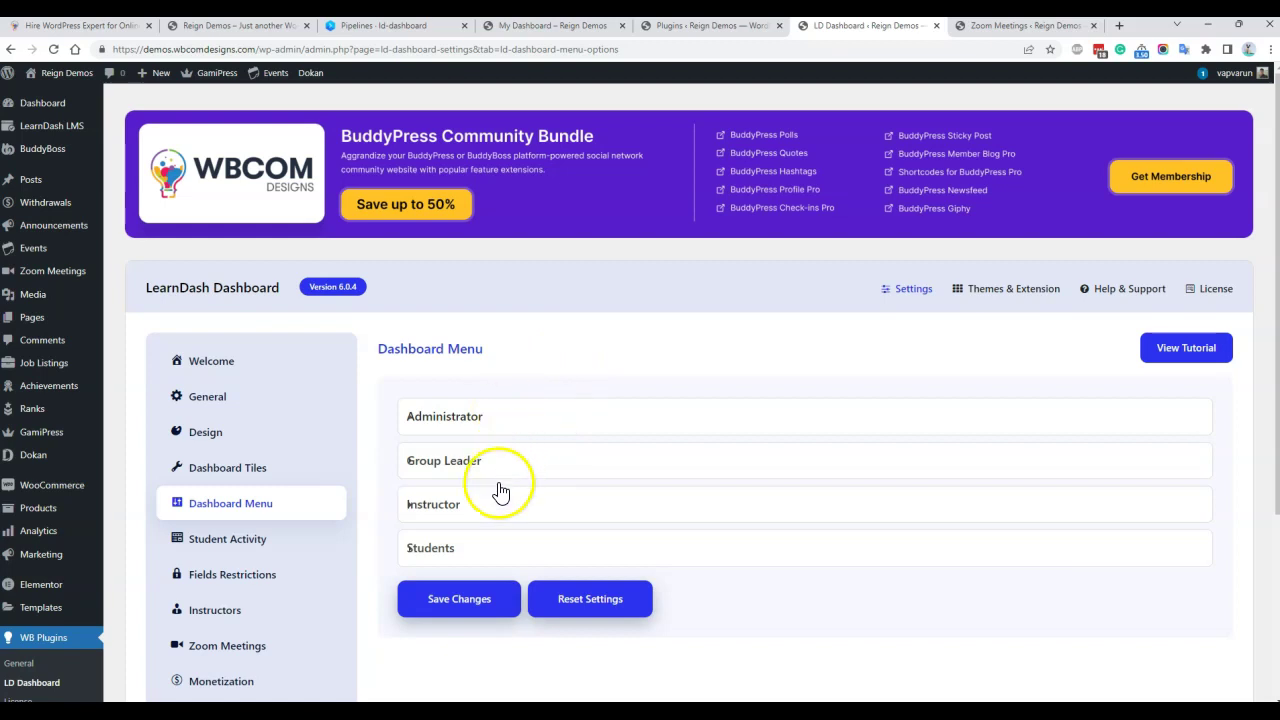
# Open the Student Activity settings and examine the options for disabling live course activity for all users or by role.
pyautogui.scroll(-2, 474, 437)
pyautogui.click(233, 410)
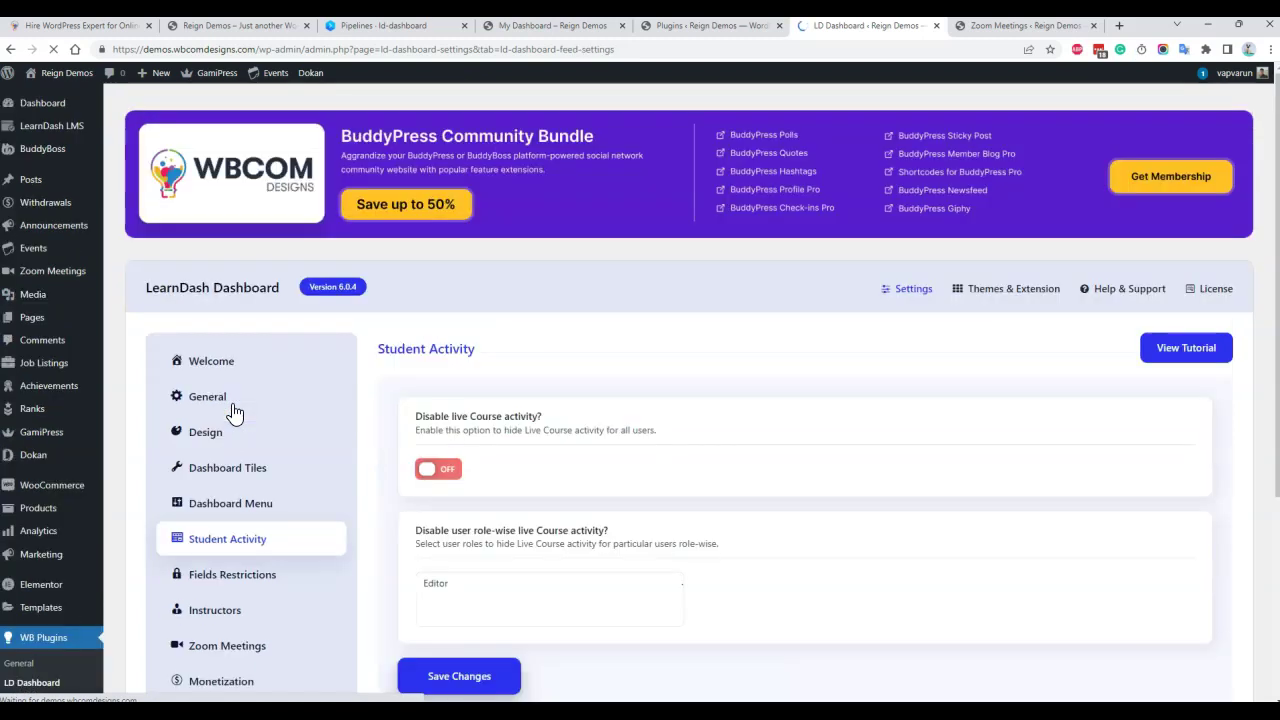
pyautogui.scroll(-3, 571, 371)
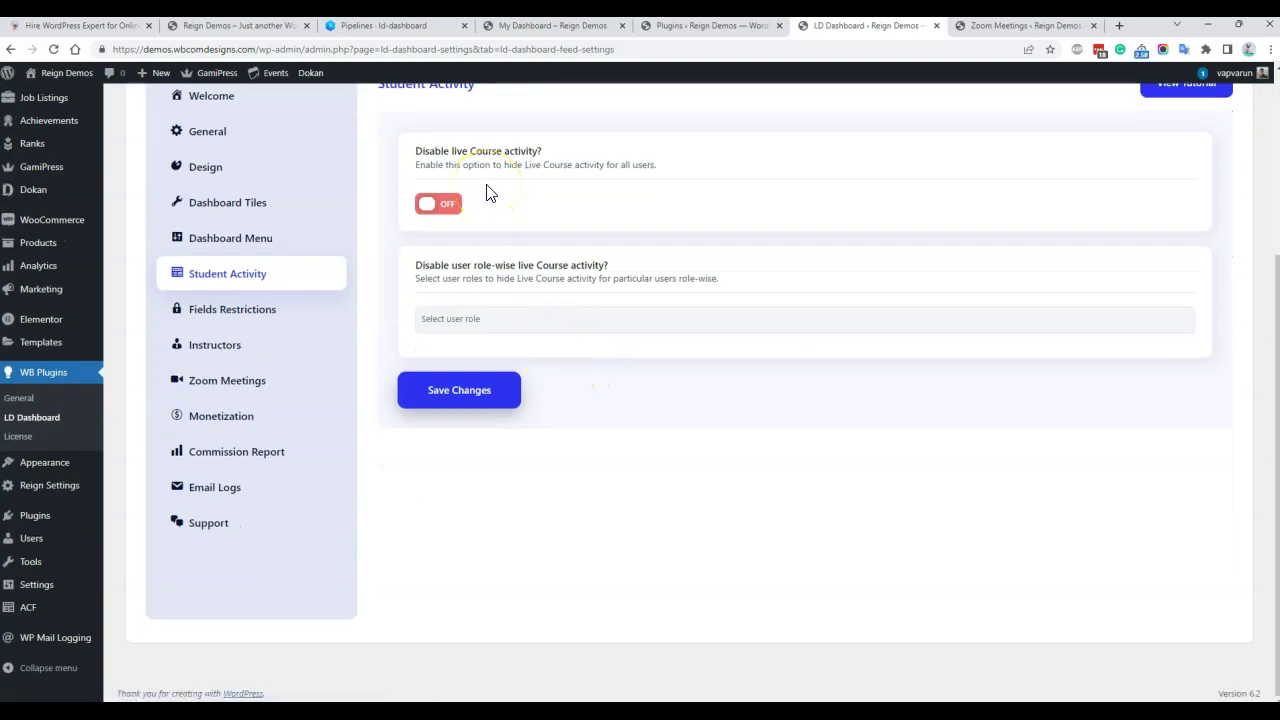
pyautogui.click(456, 203)
# Open the Fields Restrictions settings and look through the field switches of the Course field group.
pyautogui.click(300, 314)
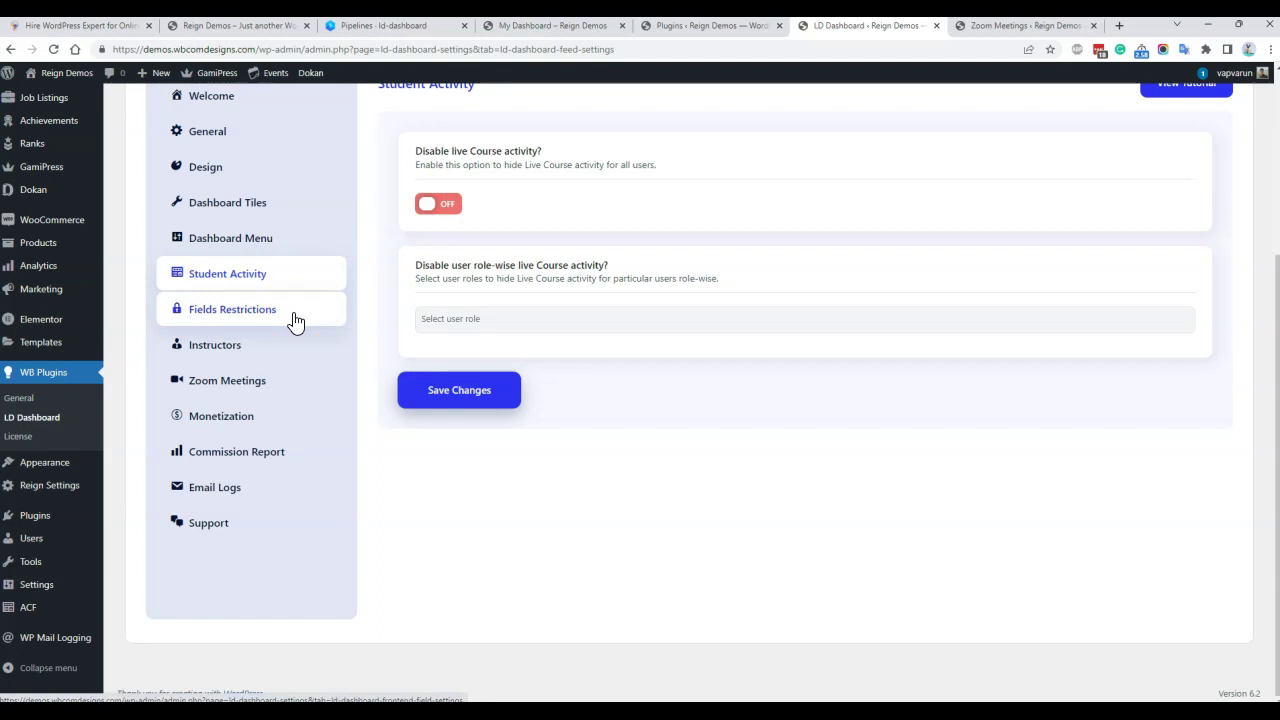
pyautogui.click(295, 320)
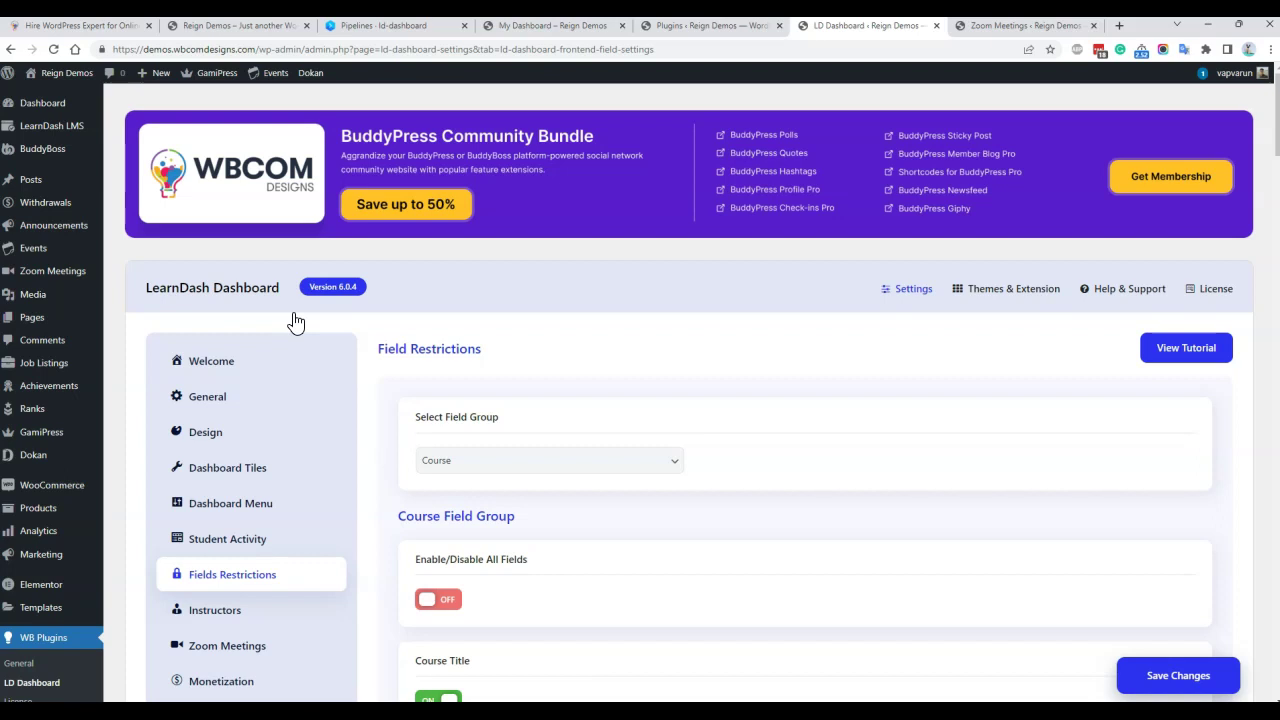
pyautogui.scroll(-2, 808, 455)
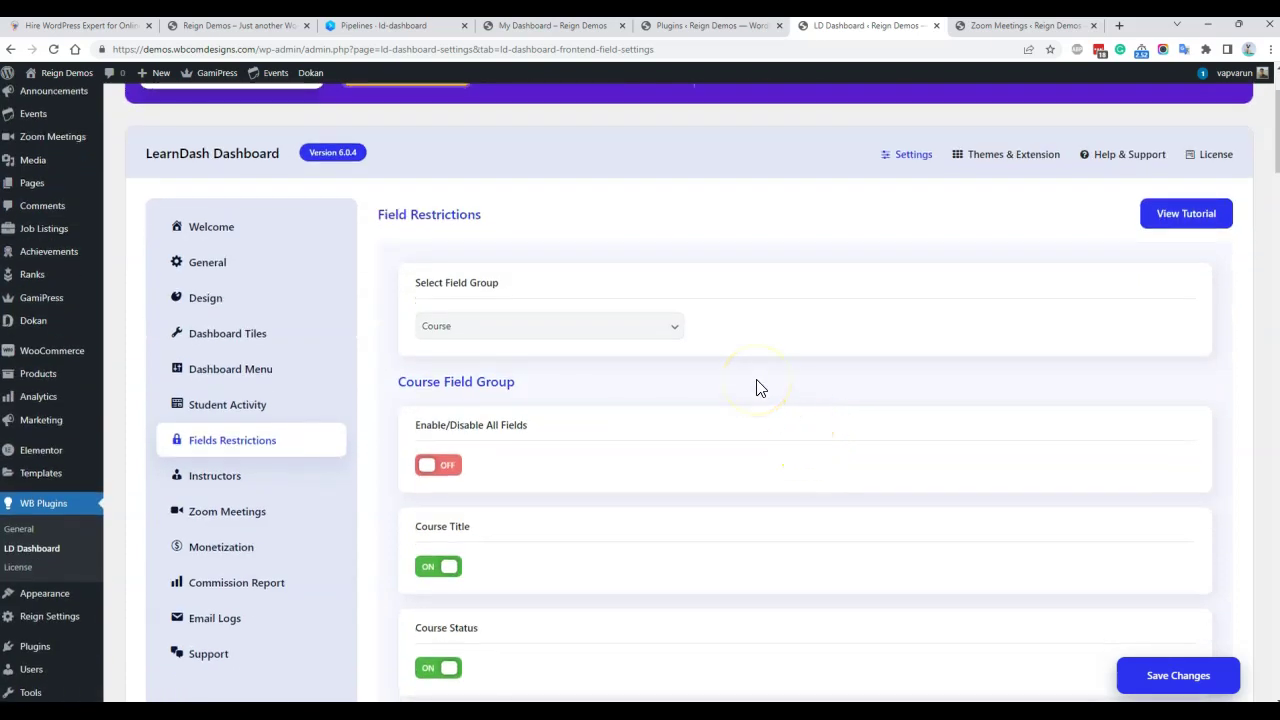
pyautogui.scroll(-8, 757, 388)
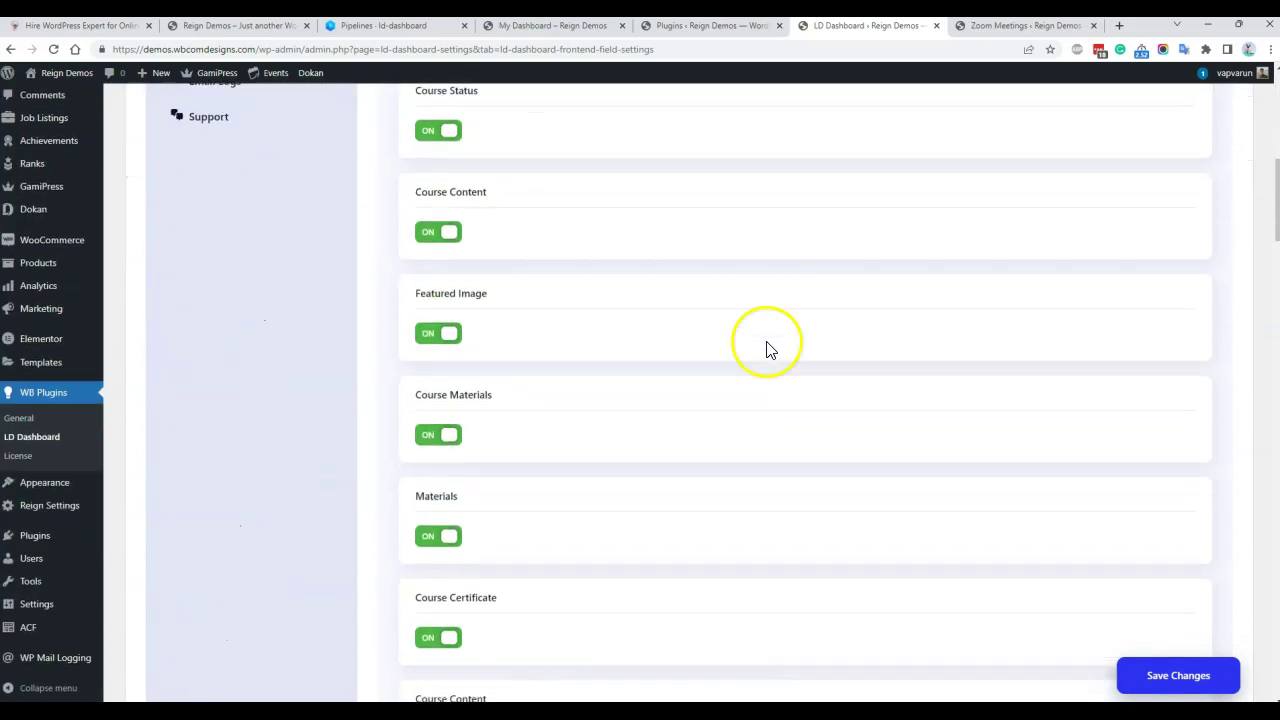
pyautogui.scroll(-1, 690, 305)
pyautogui.scroll(-15, 690, 305)
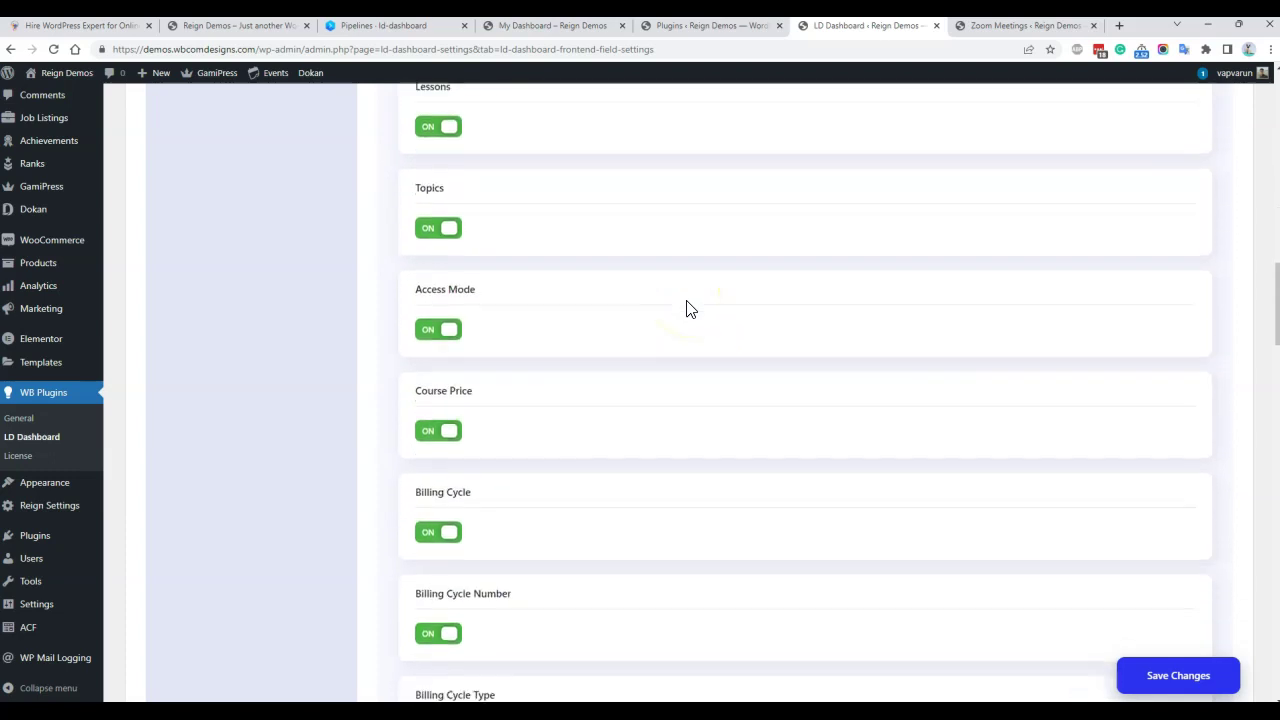
pyautogui.scroll(-4, 690, 308)
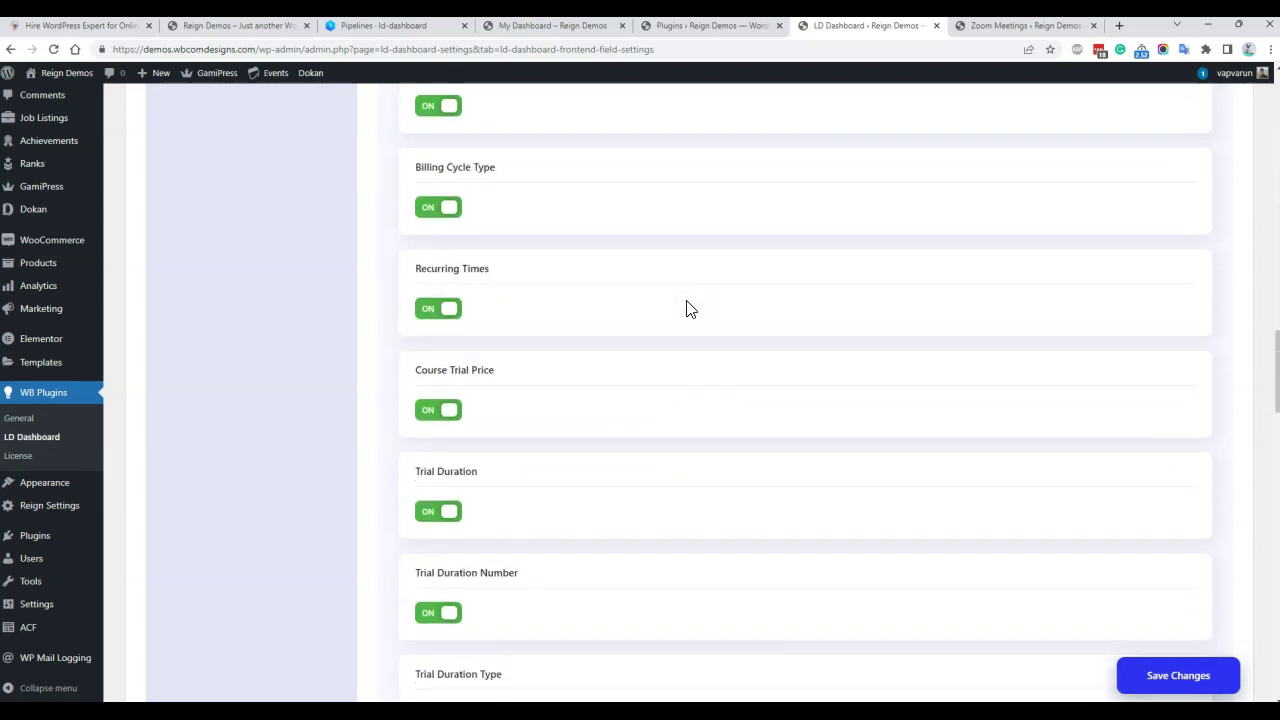
pyautogui.scroll(-4, 690, 308)
pyautogui.scroll(-5, 690, 308)
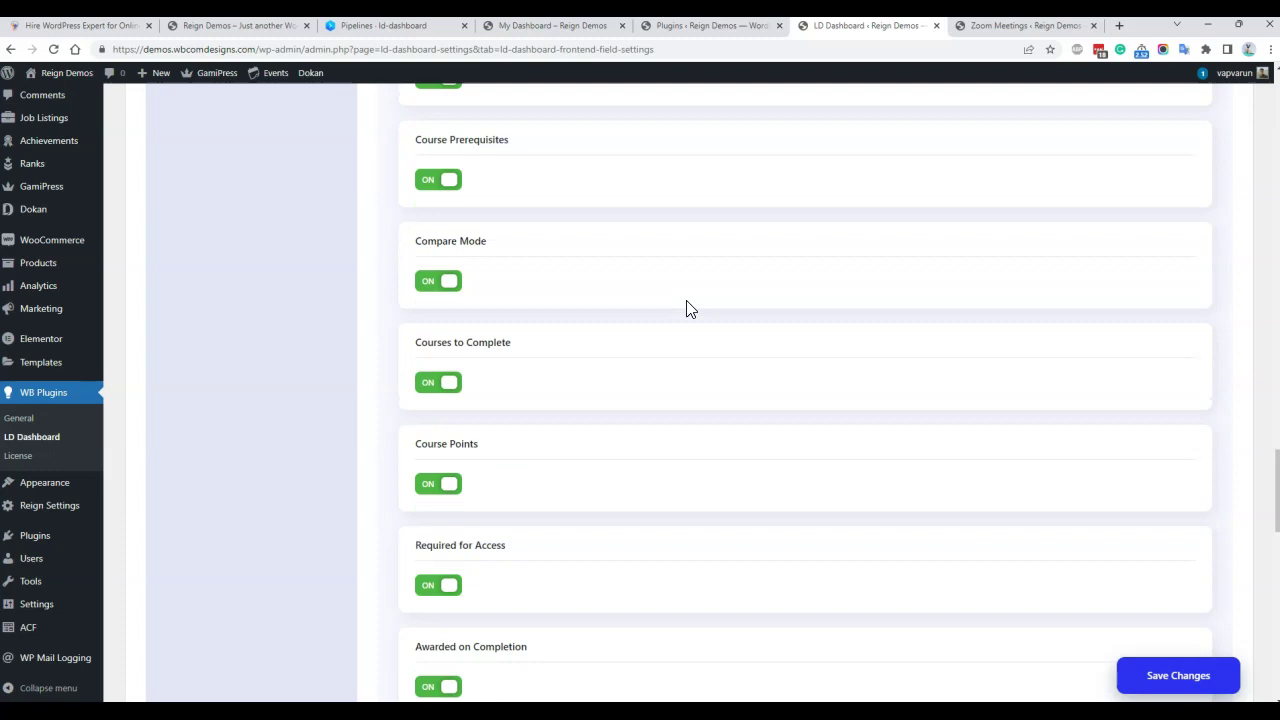
pyautogui.scroll(13, 690, 308)
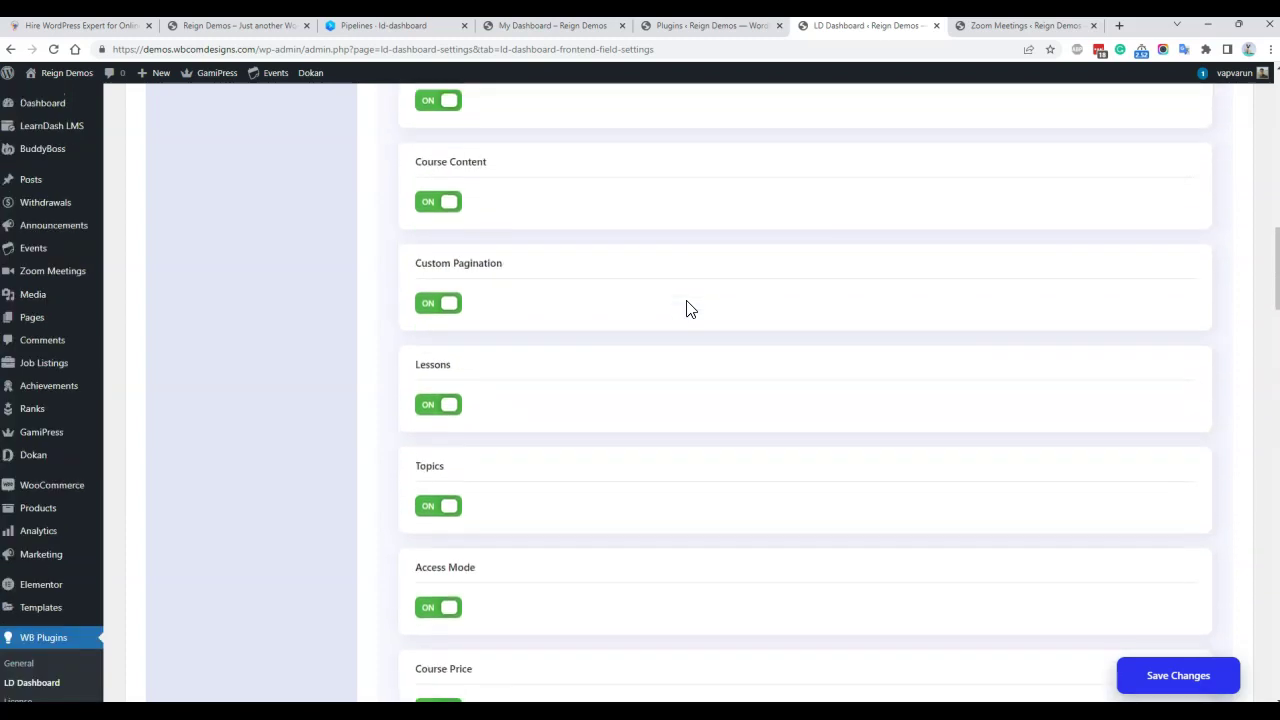
pyautogui.scroll(7, 688, 308)
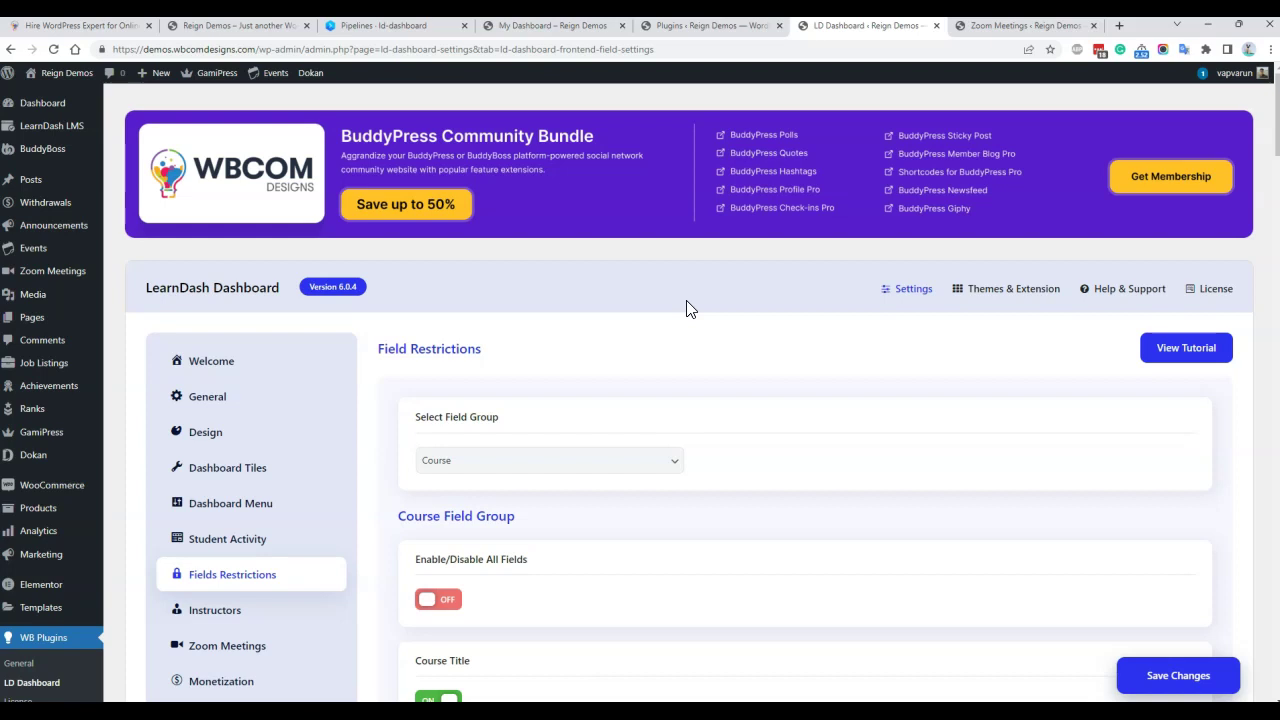
# Open the Instructors settings, look over the instructor list and the Add New Instructor form, and return to the list.
pyautogui.scroll(-4, 688, 309)
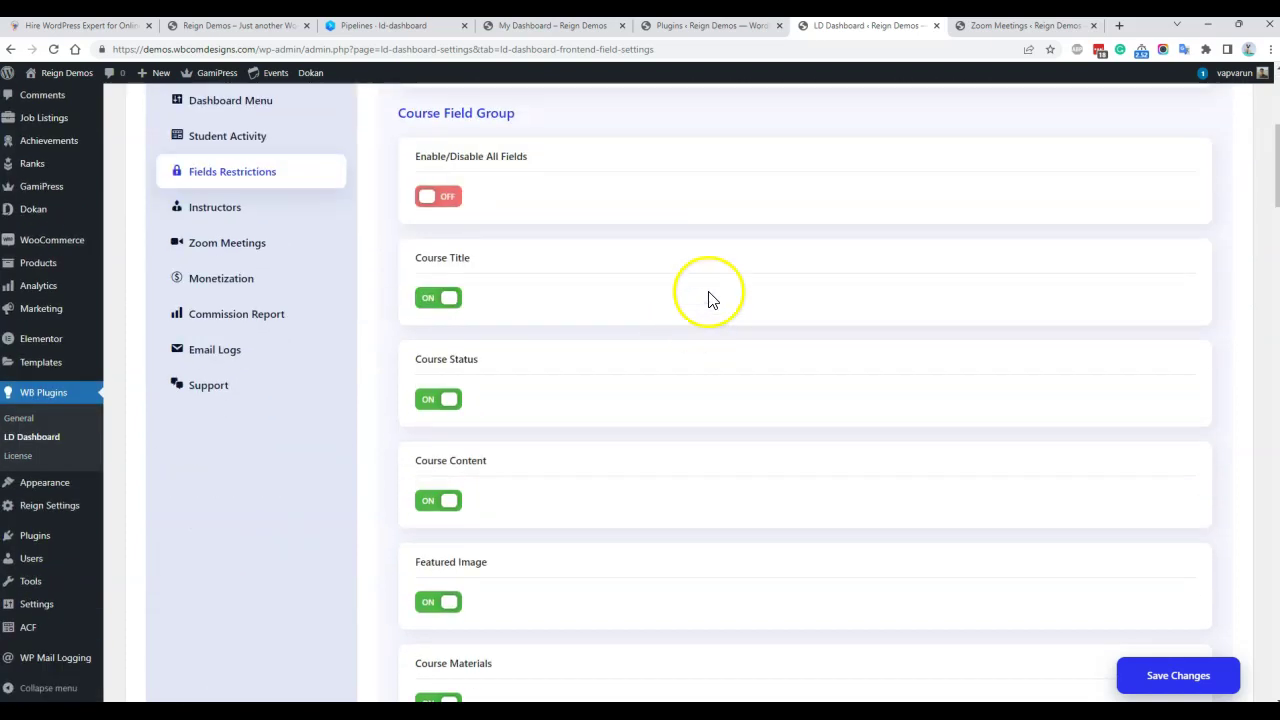
pyautogui.scroll(4, 709, 300)
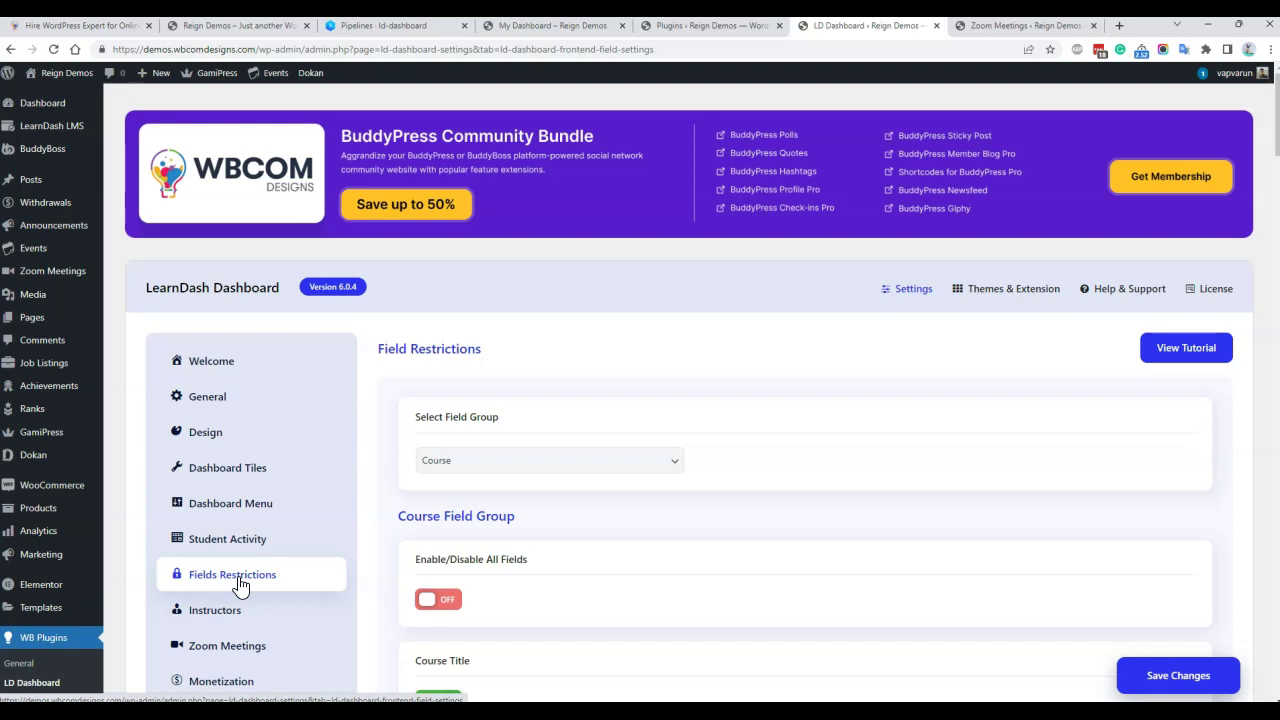
pyautogui.scroll(-4, 506, 457)
pyautogui.click(229, 212)
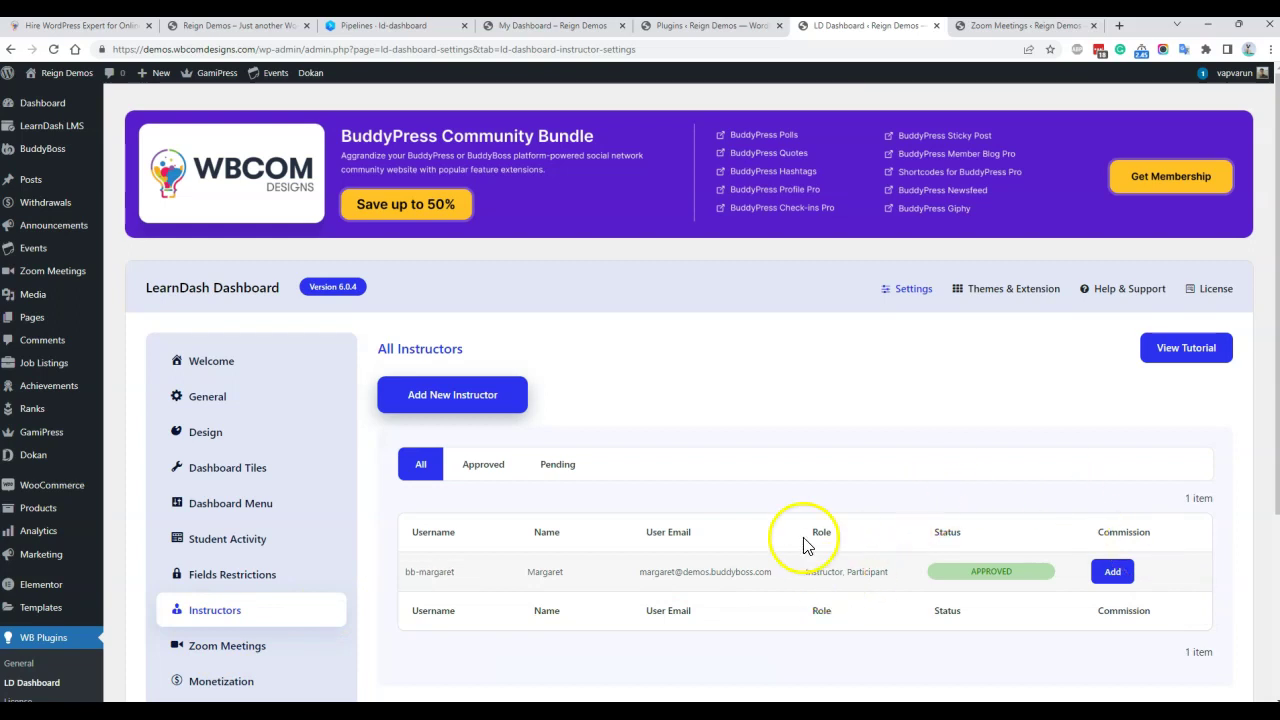
pyautogui.click(470, 400)
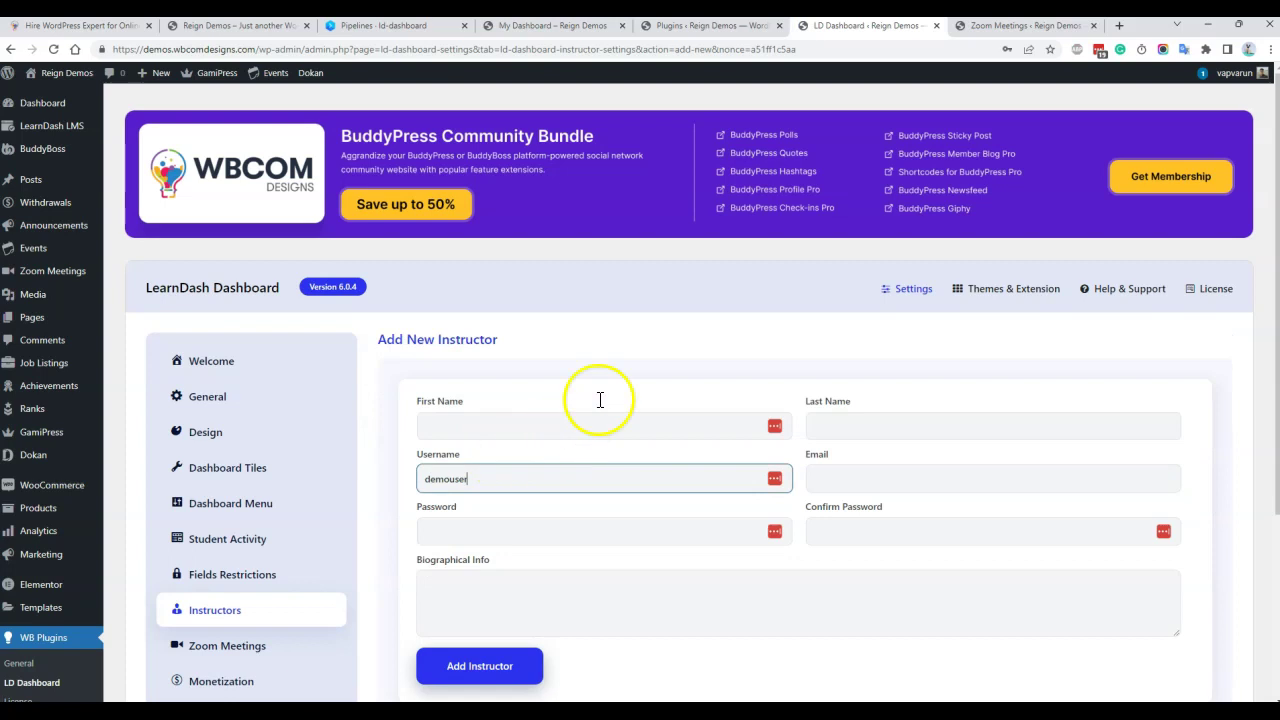
pyautogui.scroll(-3, 600, 400)
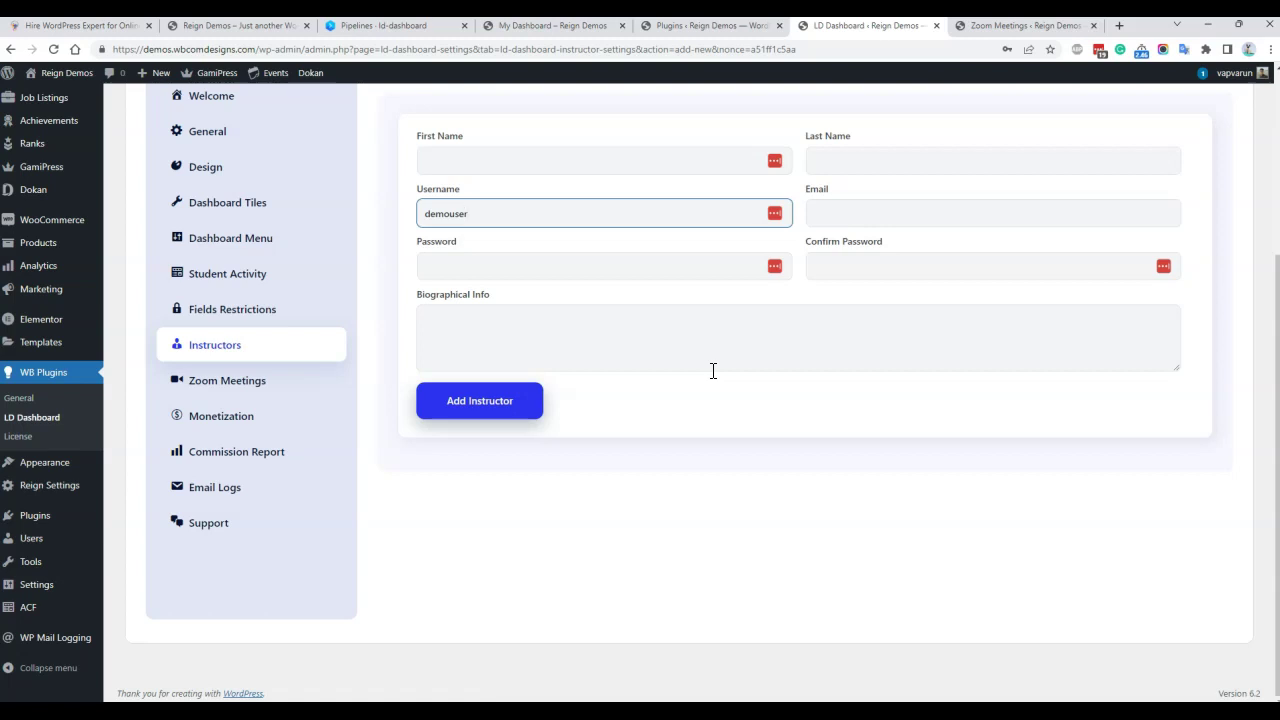
pyautogui.click(236, 347)
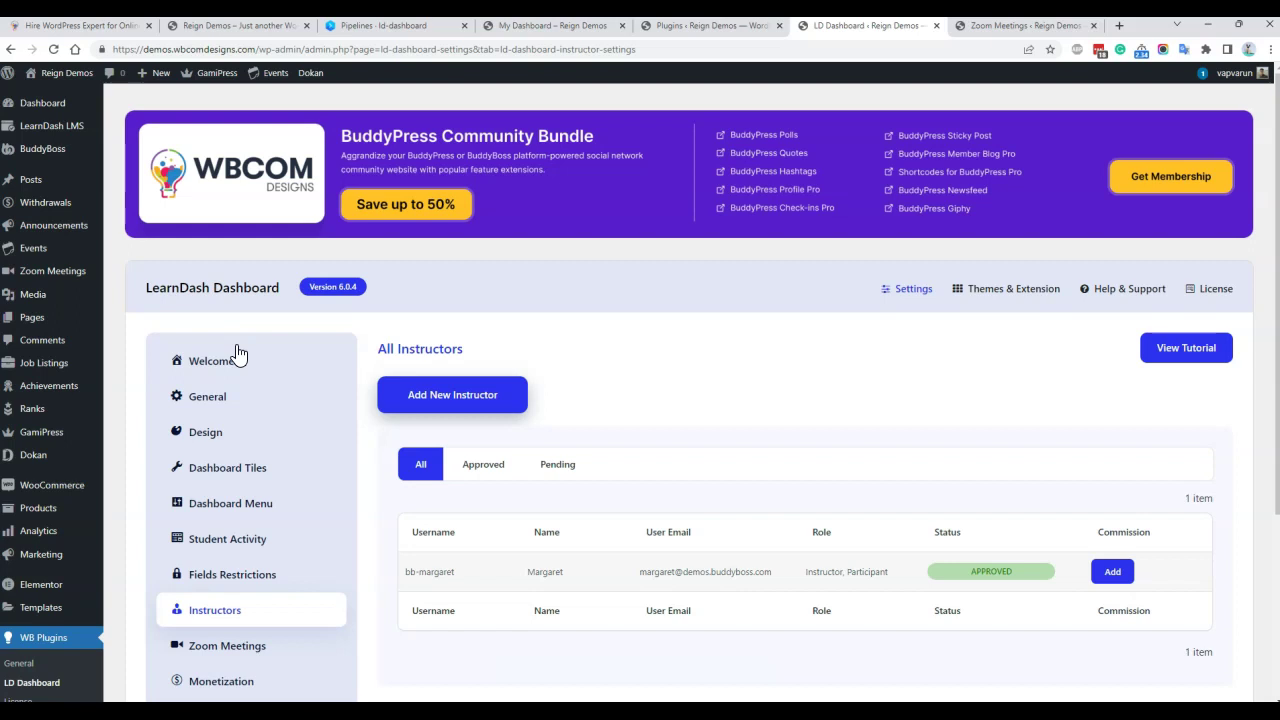
# Open the Monetization settings and examine the WooCommerce selling, sharing percentage, statements-per-page and instructor earning chart options.
pyautogui.scroll(-3, 237, 355)
pyautogui.click(230, 428)
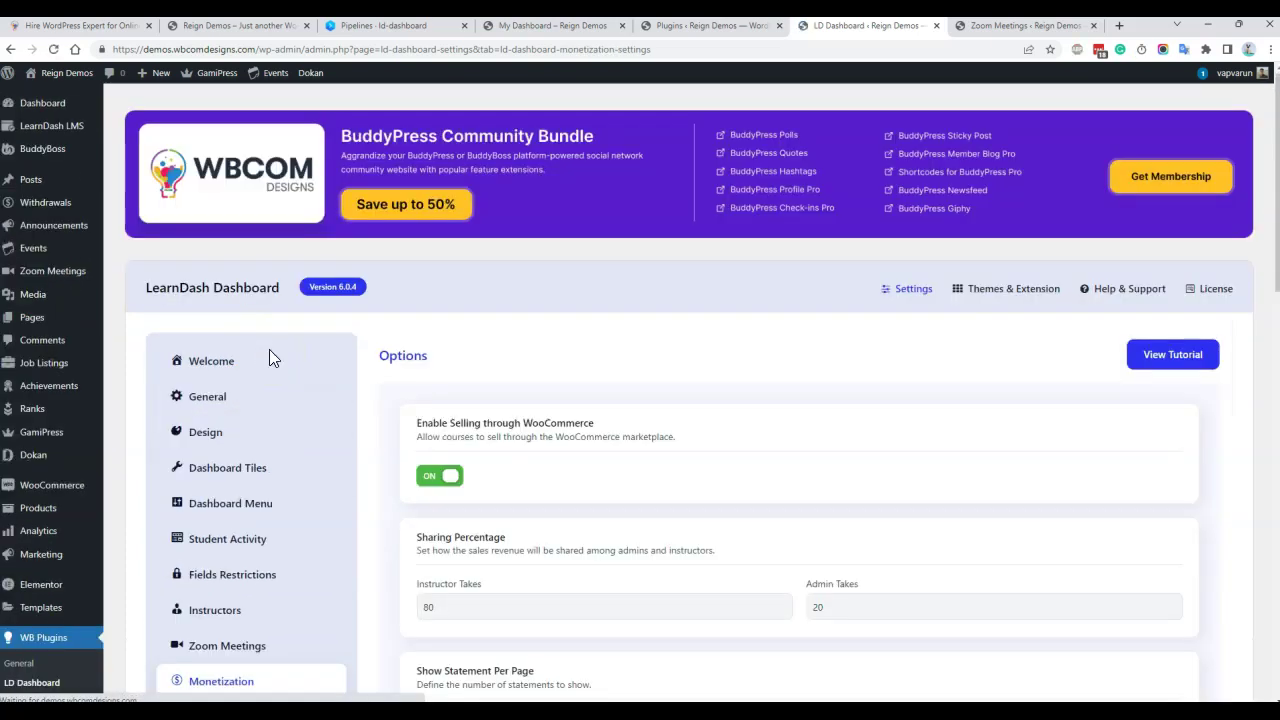
pyautogui.click(749, 405)
pyautogui.scroll(-2, 749, 414)
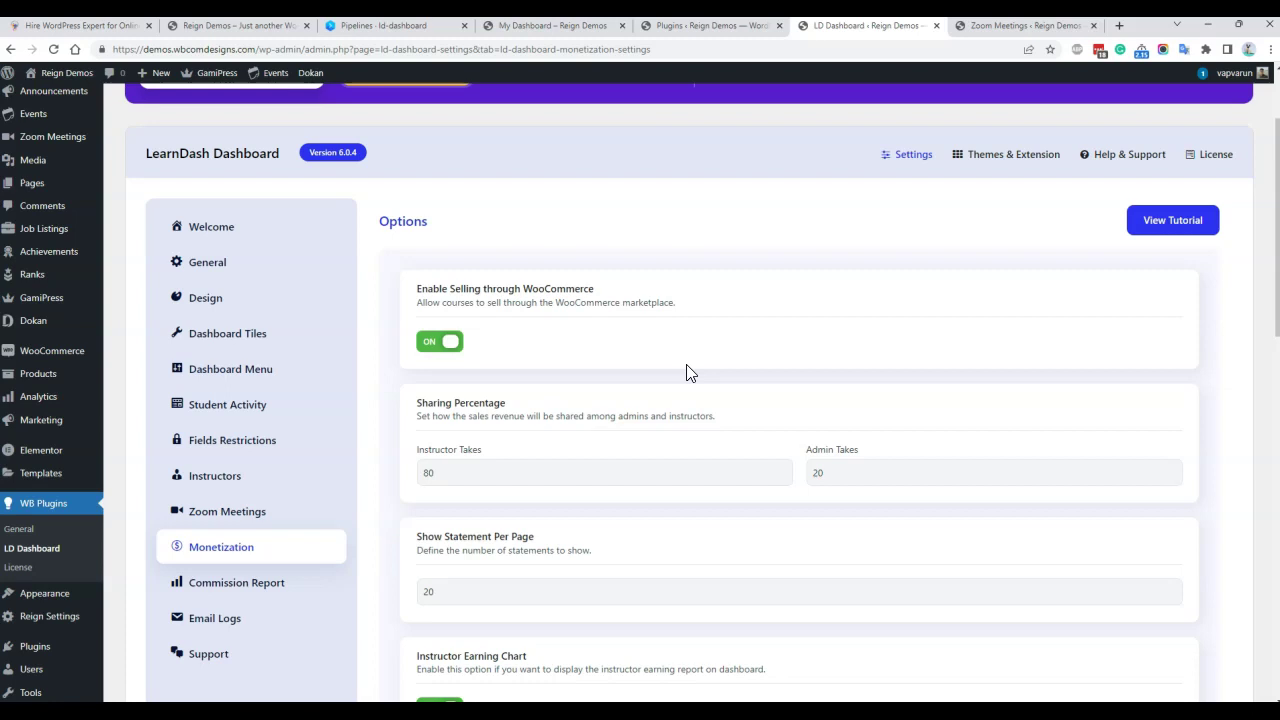
pyautogui.scroll(-2, 686, 372)
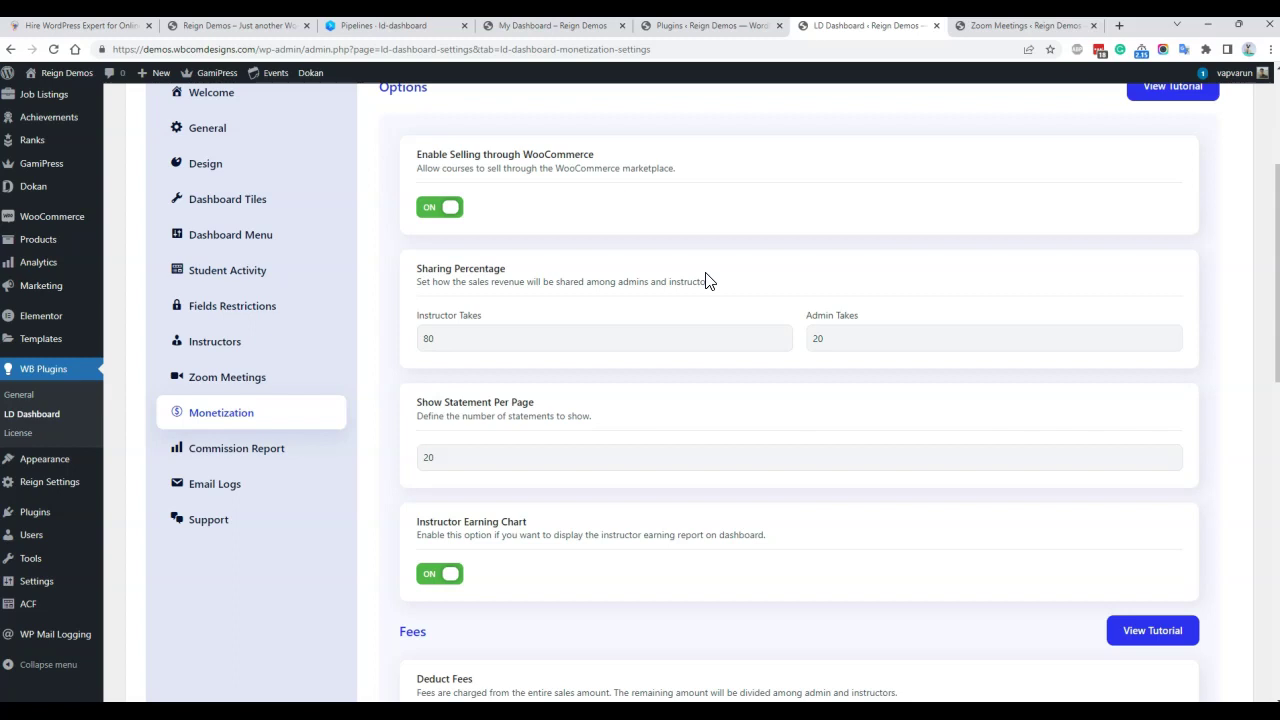
pyautogui.click(801, 240)
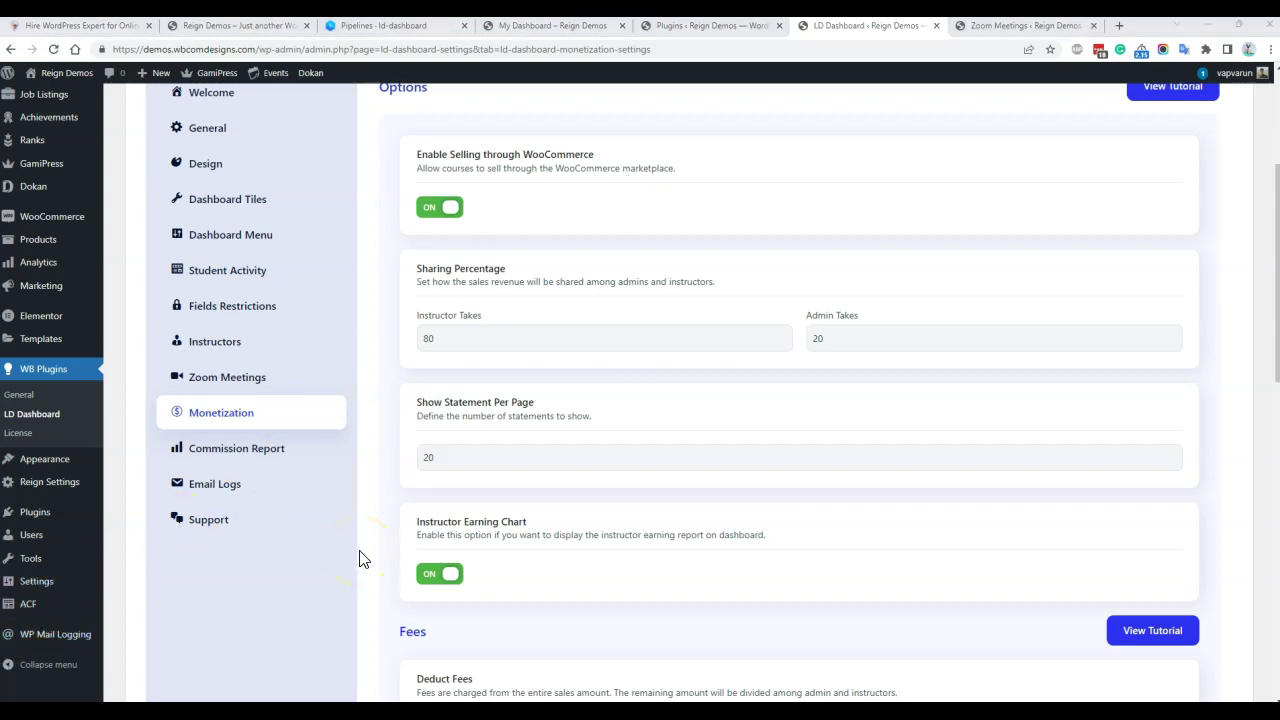
# Look through the Fees and Withdraw sections of the Monetization settings, including fee deduction, fee type, minimum withdrawal amount and withdrawal methods.
pyautogui.scroll(-3, 509, 480)
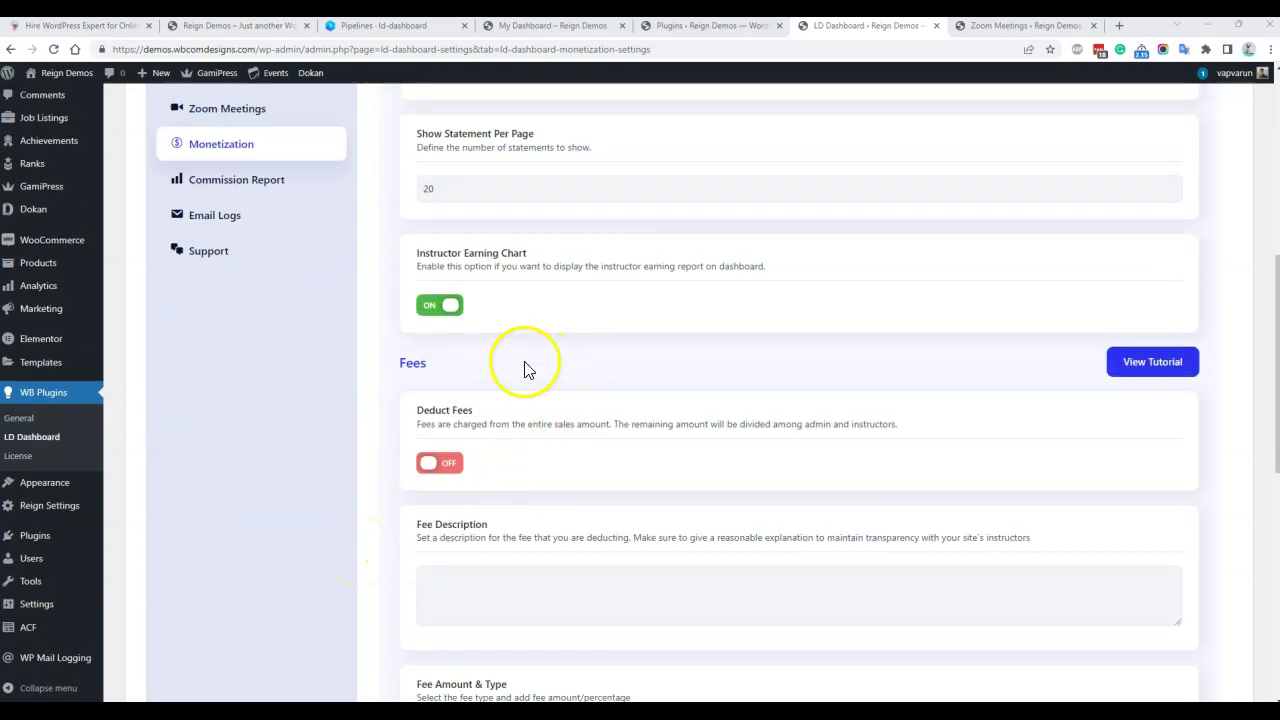
pyautogui.scroll(4, 530, 368)
pyautogui.scroll(-1, 558, 380)
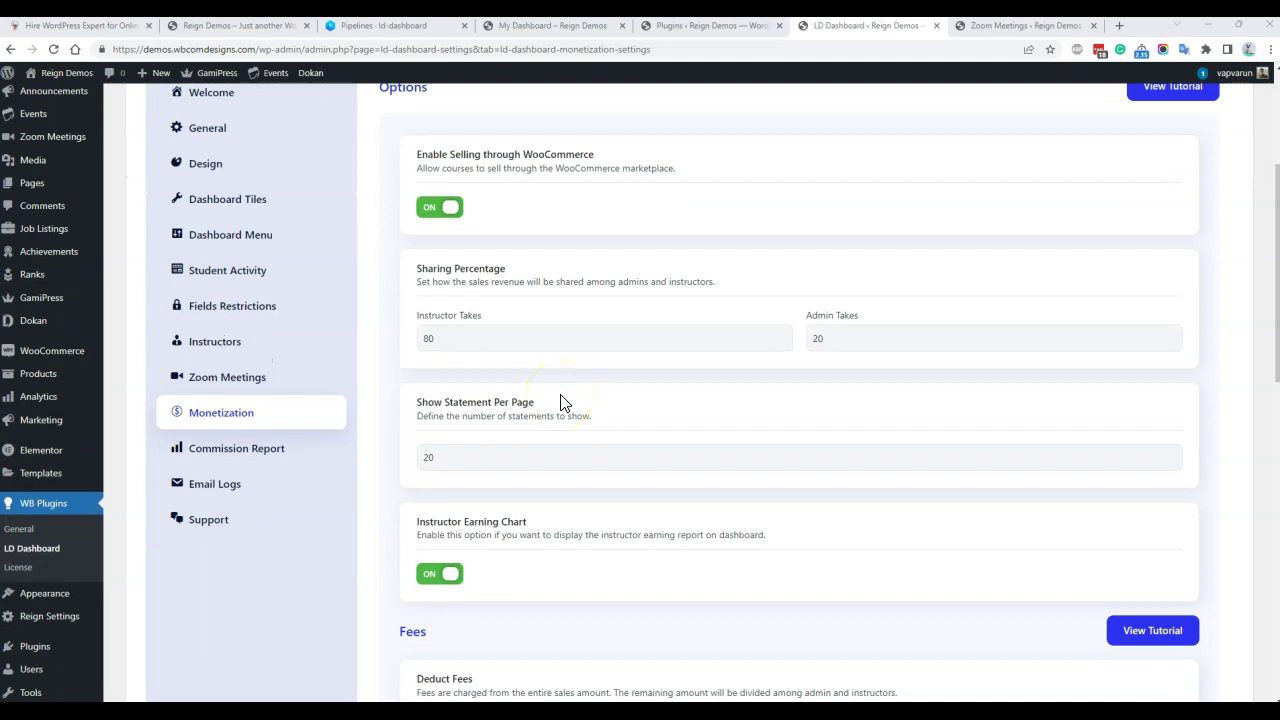
pyautogui.scroll(-3, 560, 402)
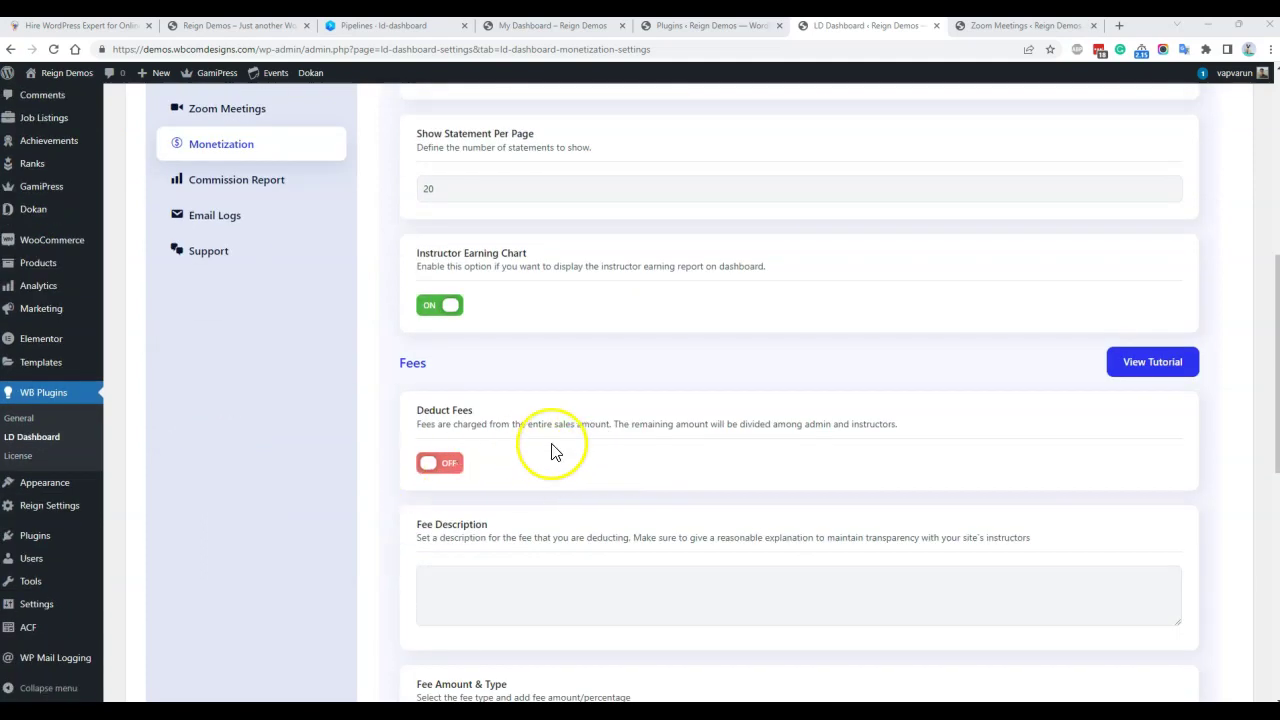
pyautogui.scroll(-1, 553, 448)
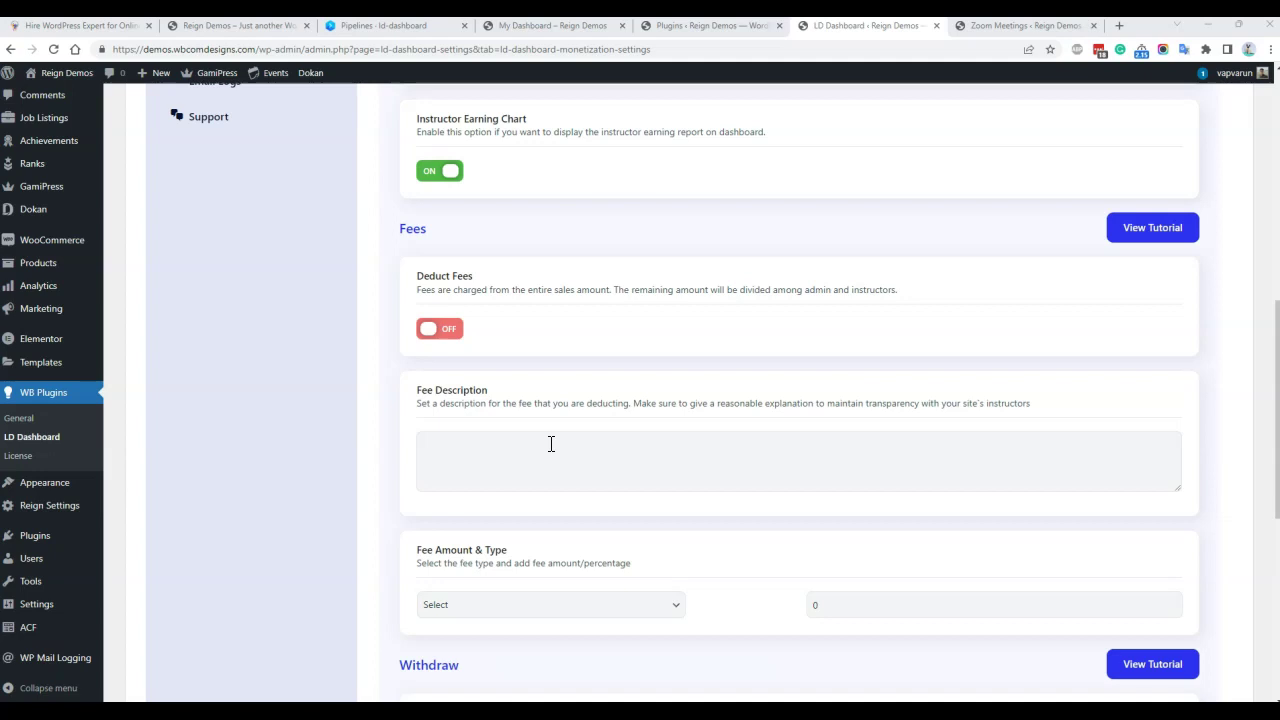
pyautogui.scroll(-3, 551, 444)
pyautogui.scroll(7, 551, 443)
pyautogui.scroll(-8, 560, 436)
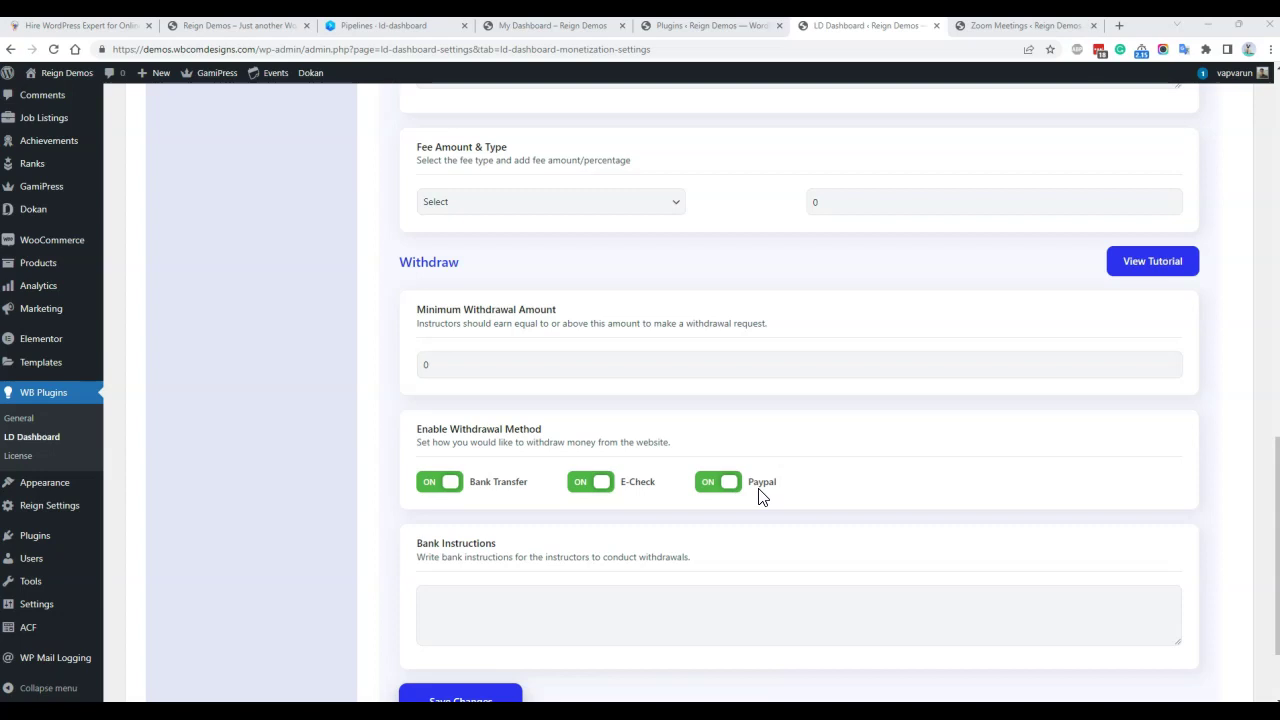
pyautogui.scroll(8, 777, 423)
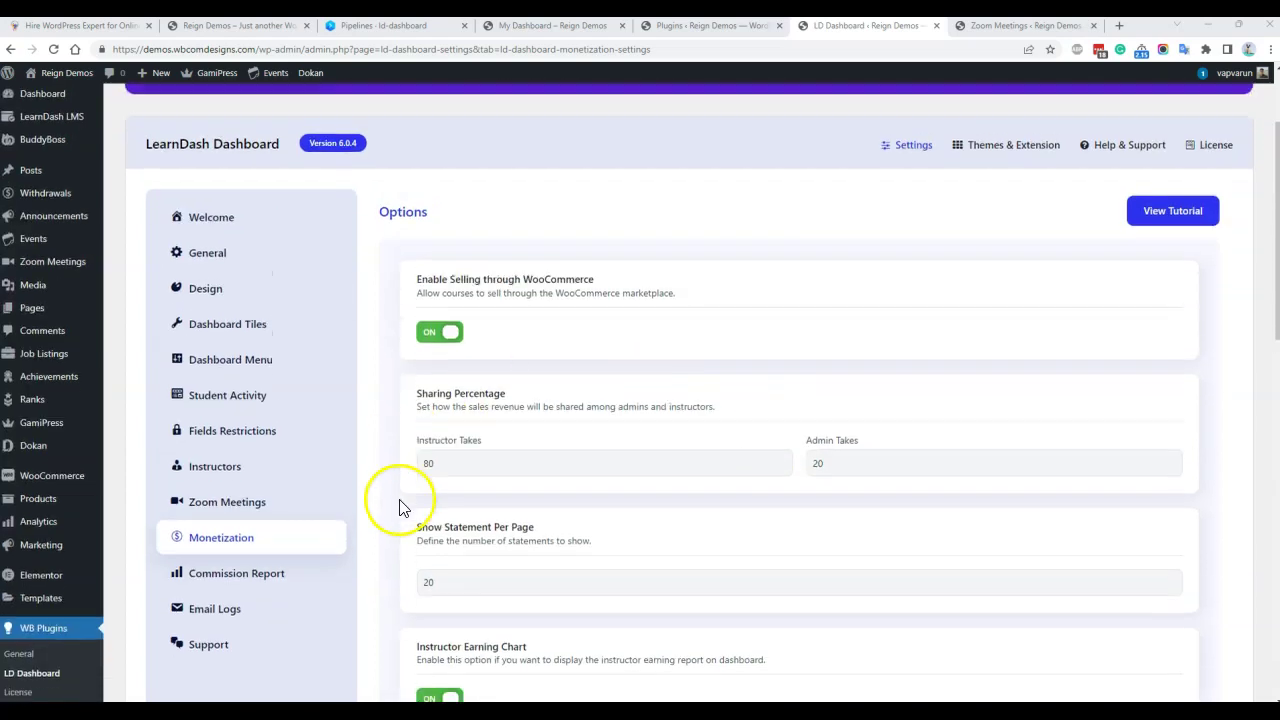
# Open the Commission Report and look over its instructor and date filters, export option and report columns.
pyautogui.scroll(-1, 400, 506)
pyautogui.click(235, 458)
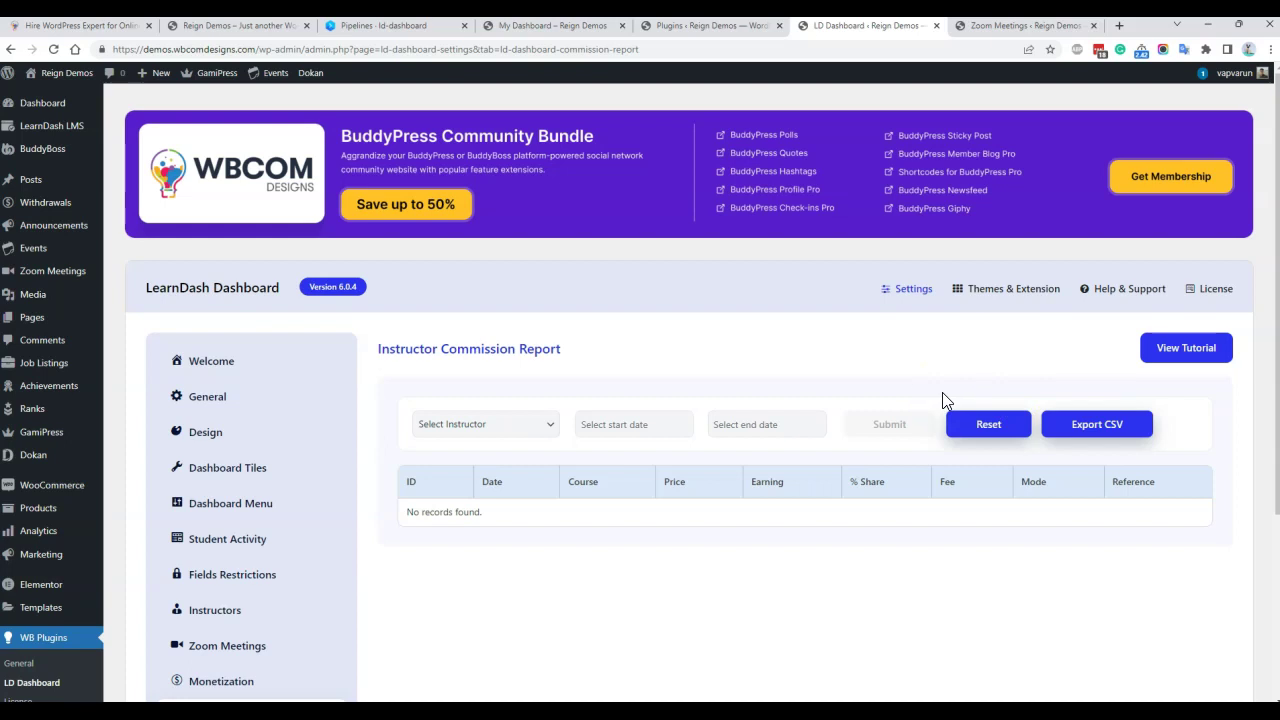
pyautogui.scroll(-3, 929, 406)
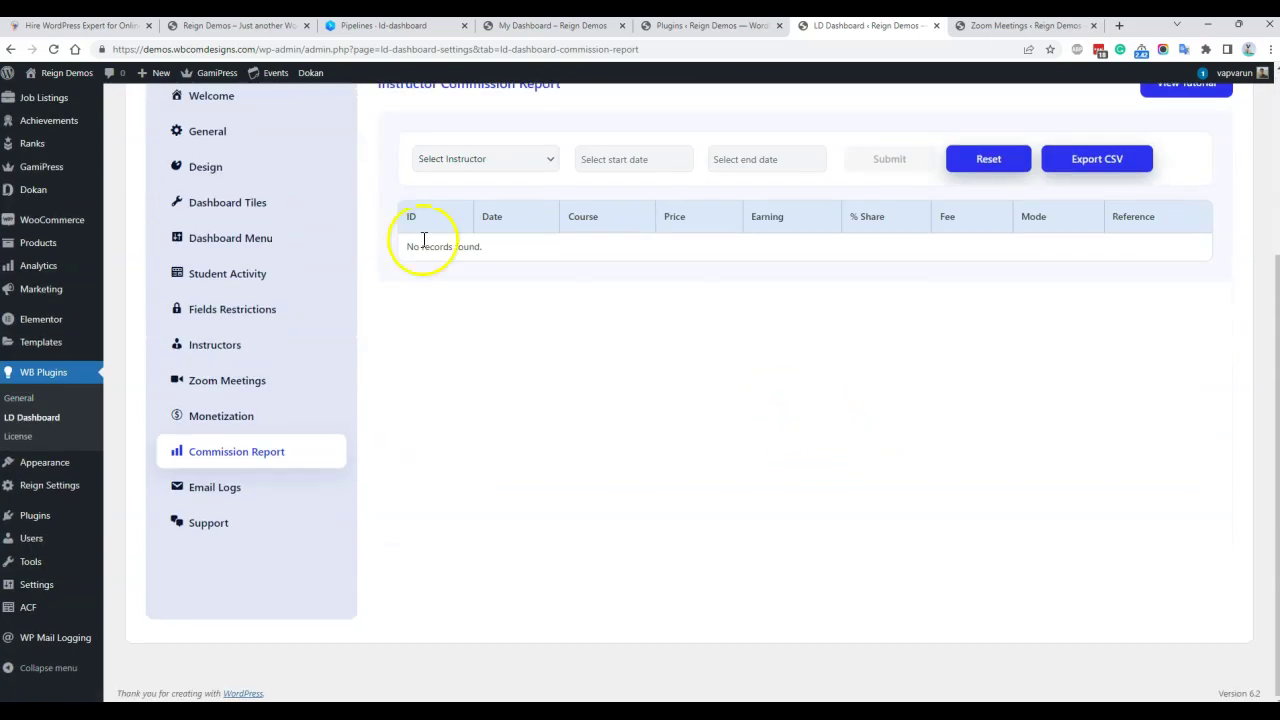
# Open the Zoom Meetings settings and skim the page from the JWT migration notice and API status through its options.
pyautogui.click(229, 382)
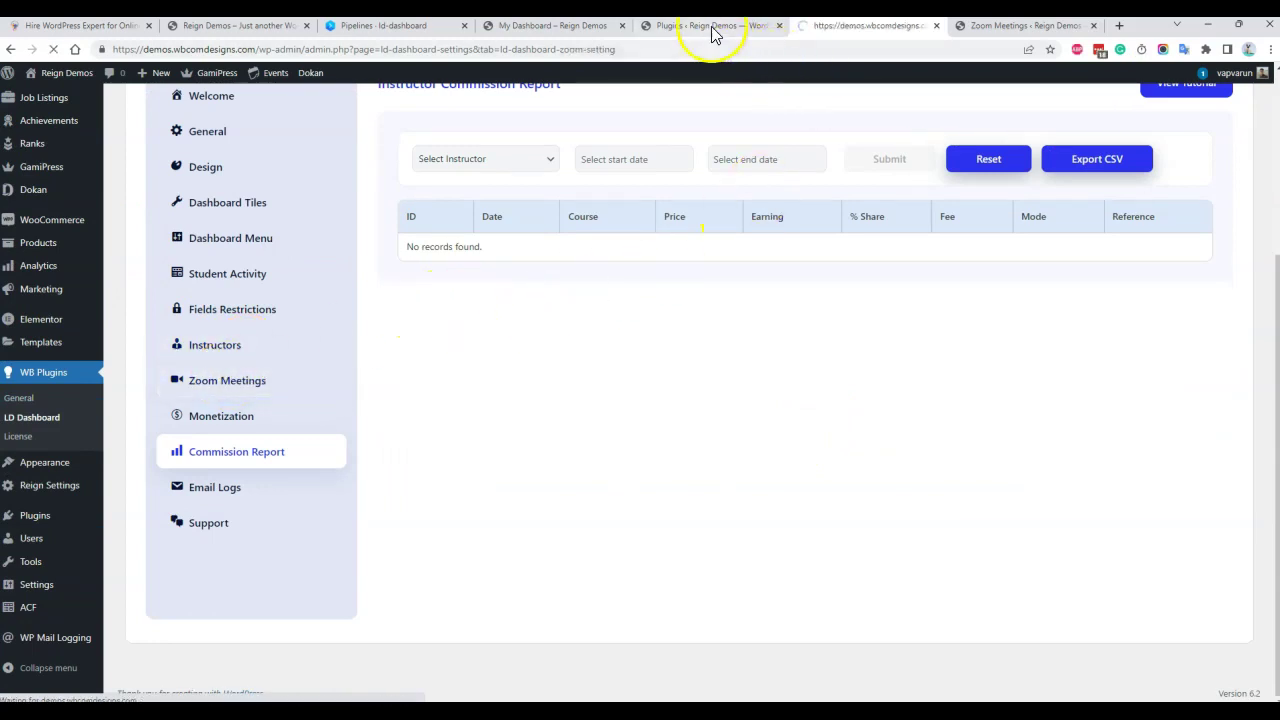
pyautogui.click(709, 28)
pyautogui.click(833, 30)
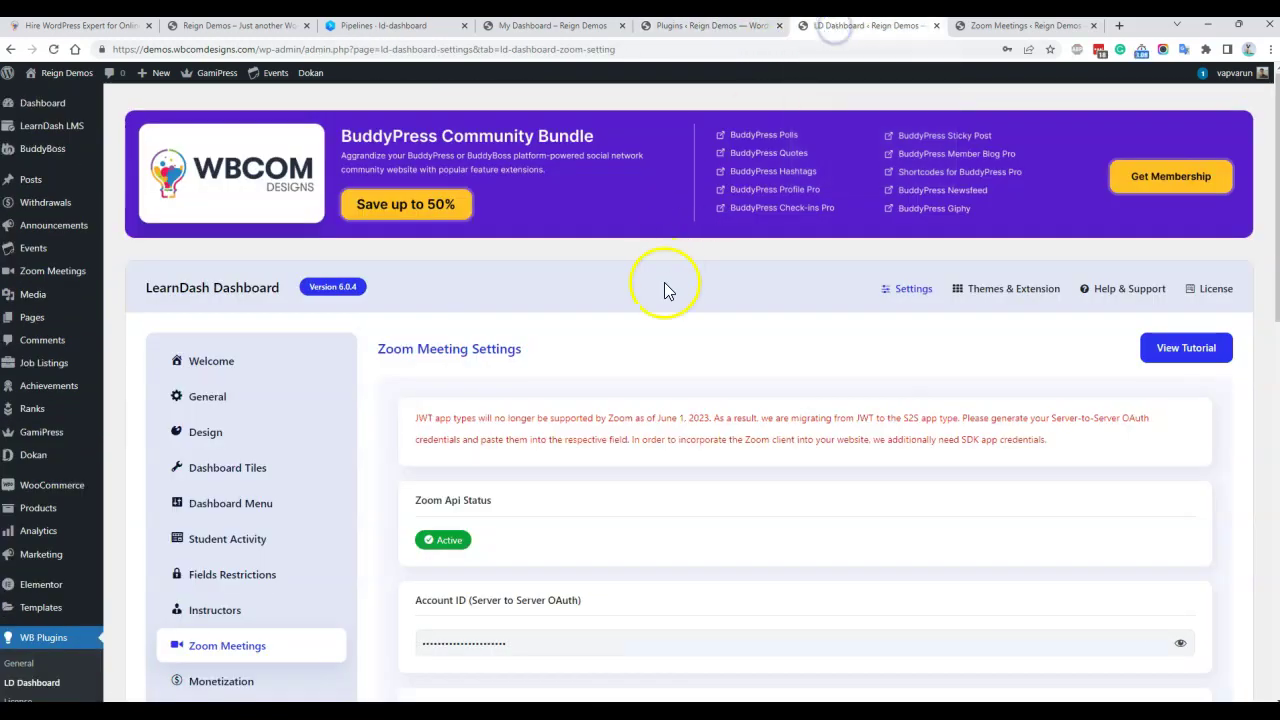
pyautogui.scroll(-1, 676, 401)
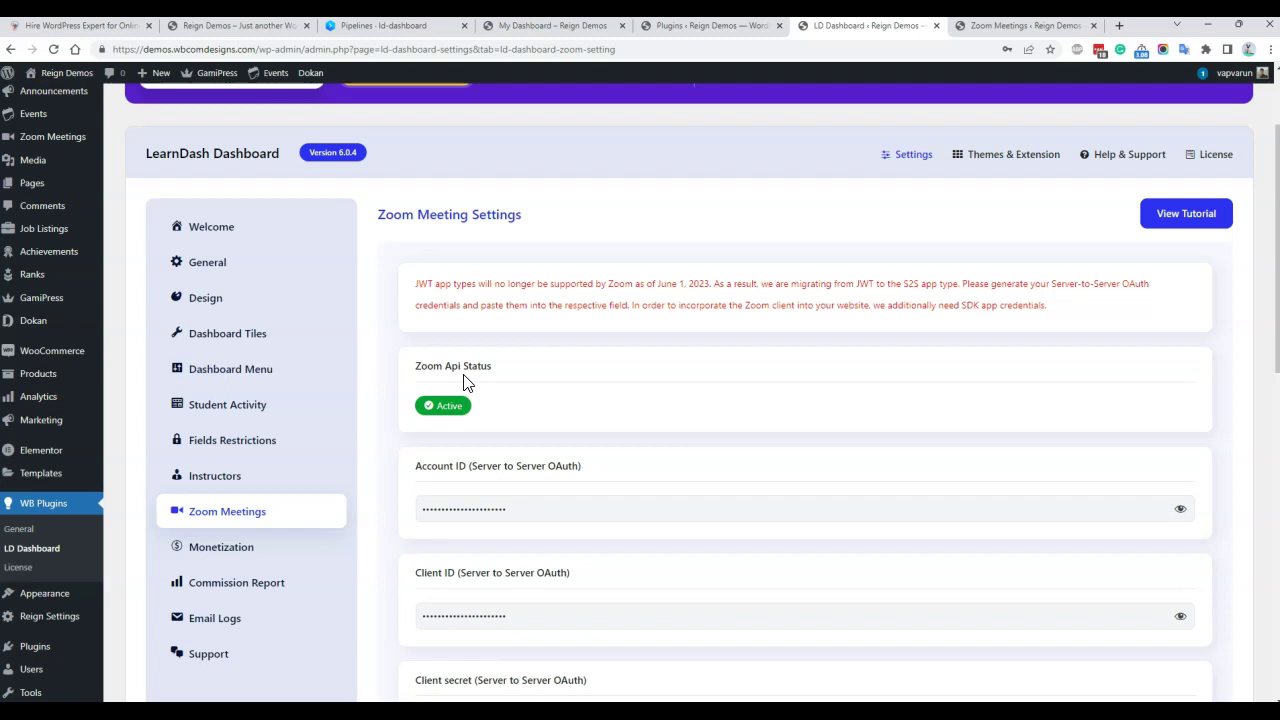
pyautogui.scroll(-10, 463, 382)
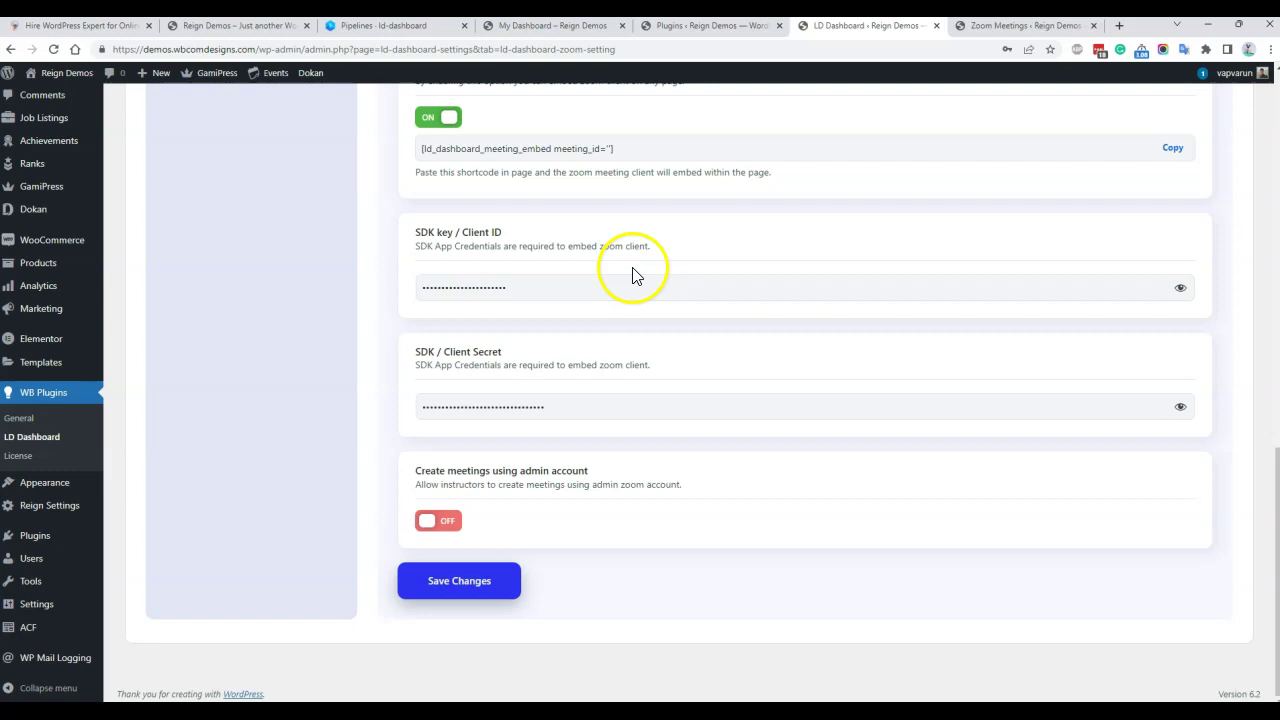
pyautogui.scroll(10, 745, 230)
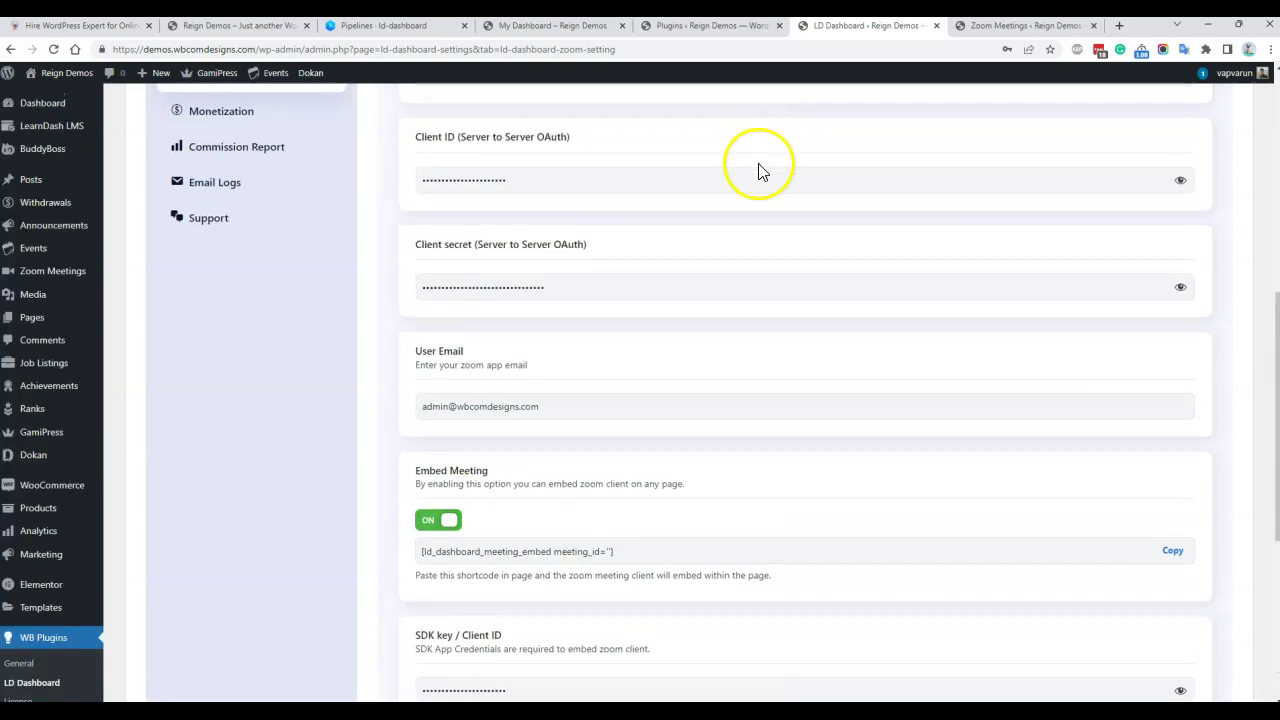
# Examine the Zoom OAuth credential fields, user email, Embed Meeting shortcode, SDK credentials and the option to create meetings using the admin account.
pyautogui.scroll(-4, 700, 210)
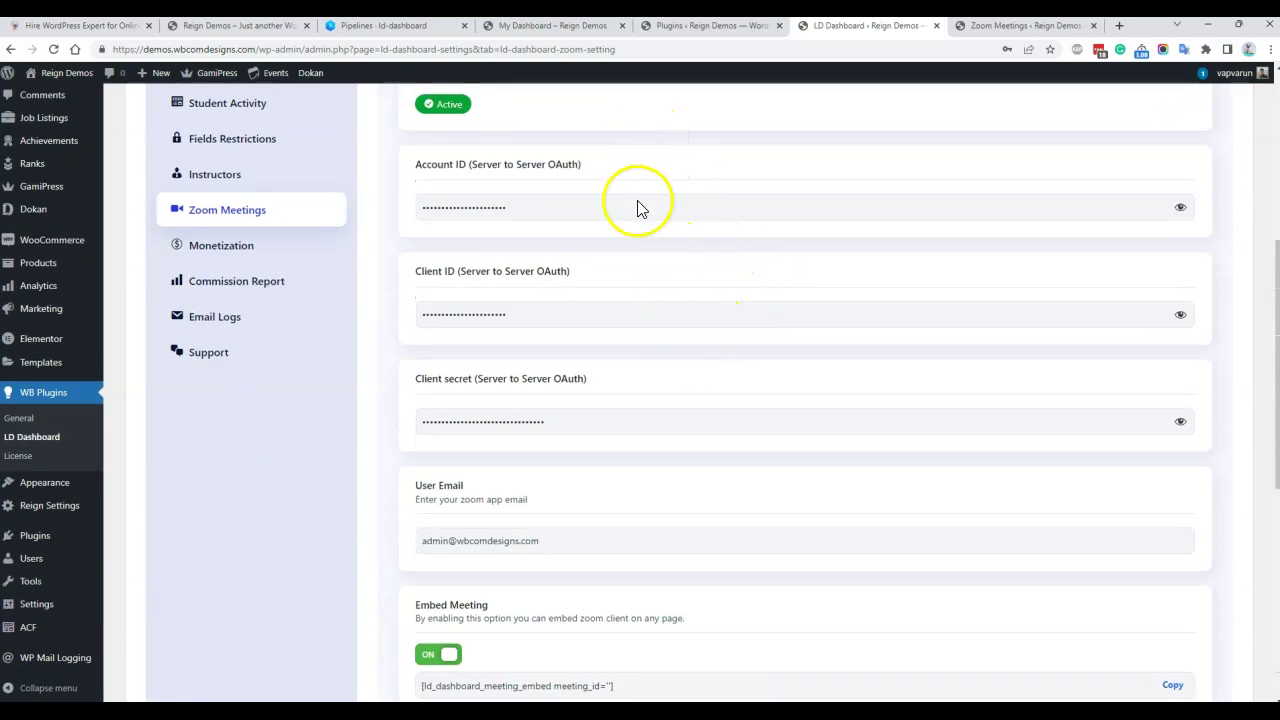
pyautogui.scroll(-2, 640, 529)
pyautogui.scroll(-1, 640, 531)
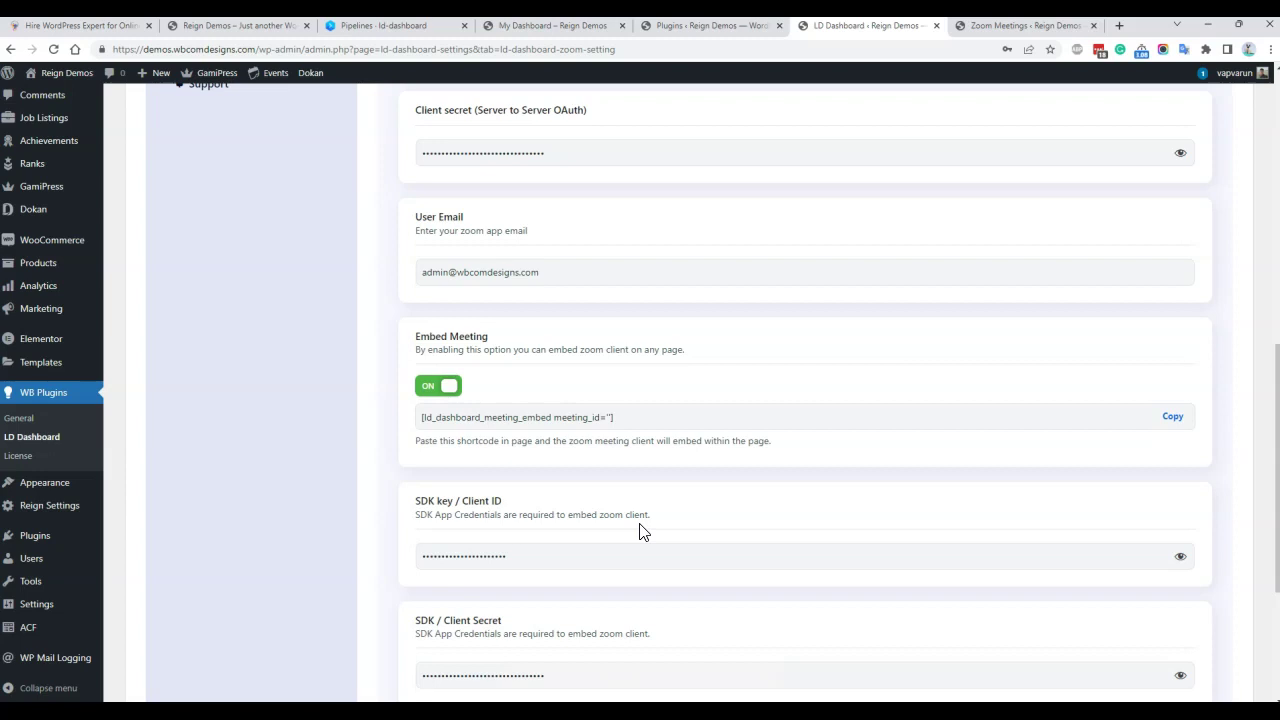
pyautogui.scroll(-3, 674, 483)
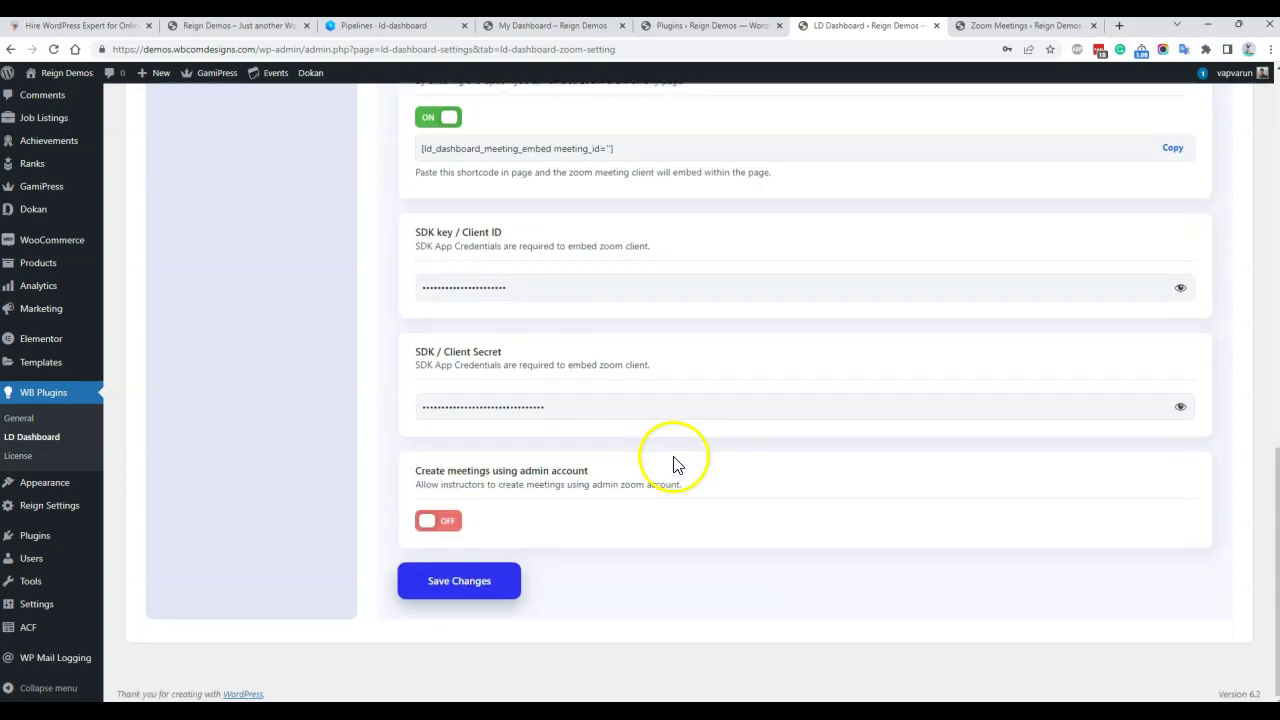
pyautogui.scroll(8, 674, 475)
pyautogui.scroll(-3, 400, 455)
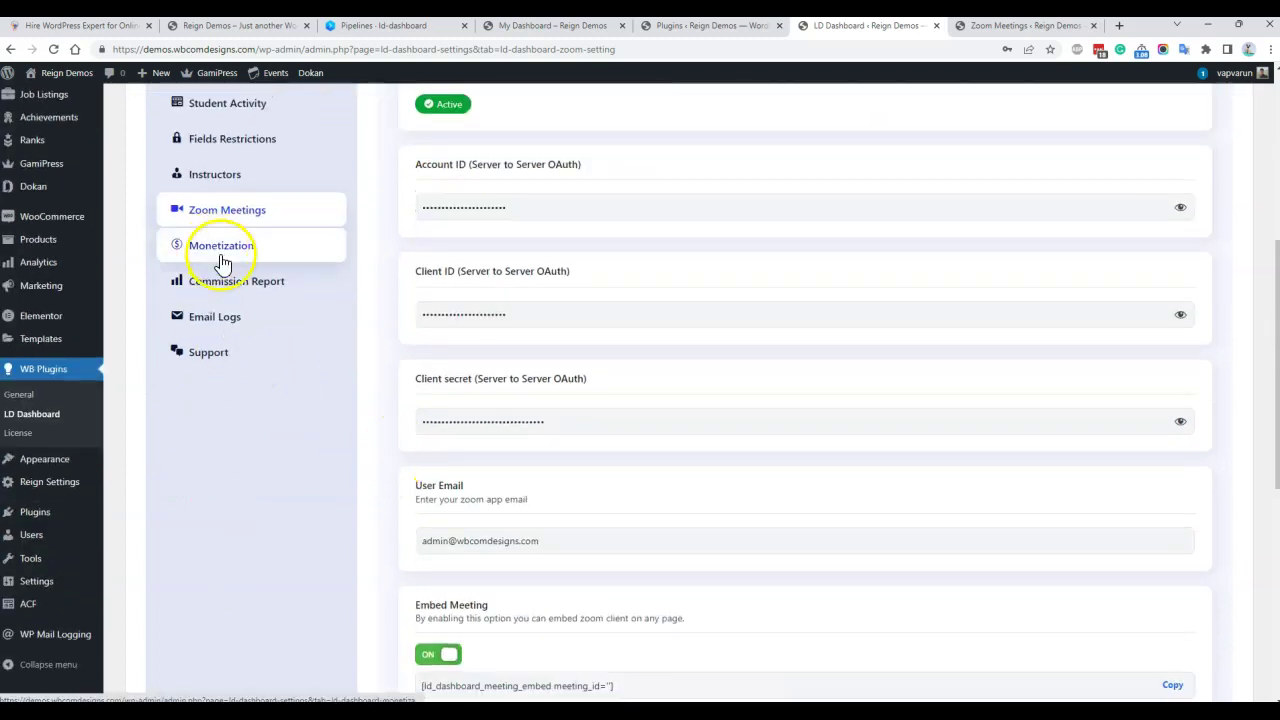
# Open the Email Logs and look over the Search By User filter and the log table's columns.
pyautogui.click(226, 318)
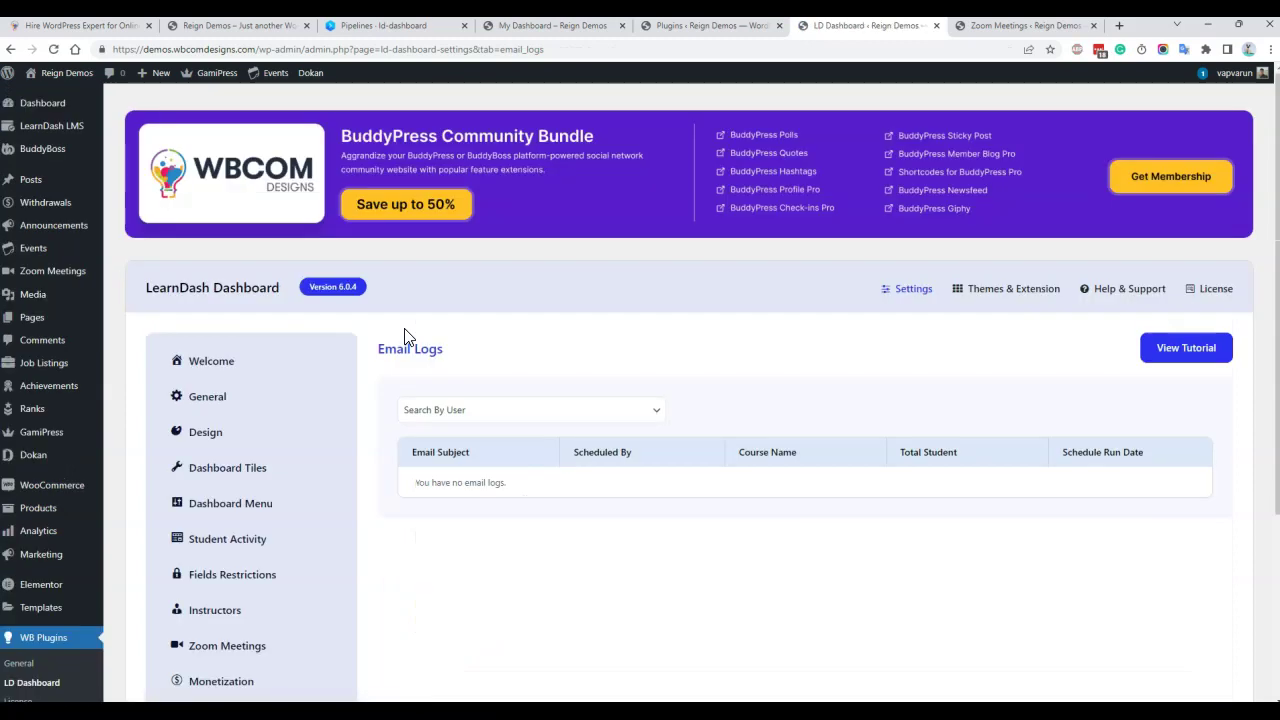
pyautogui.click(432, 402)
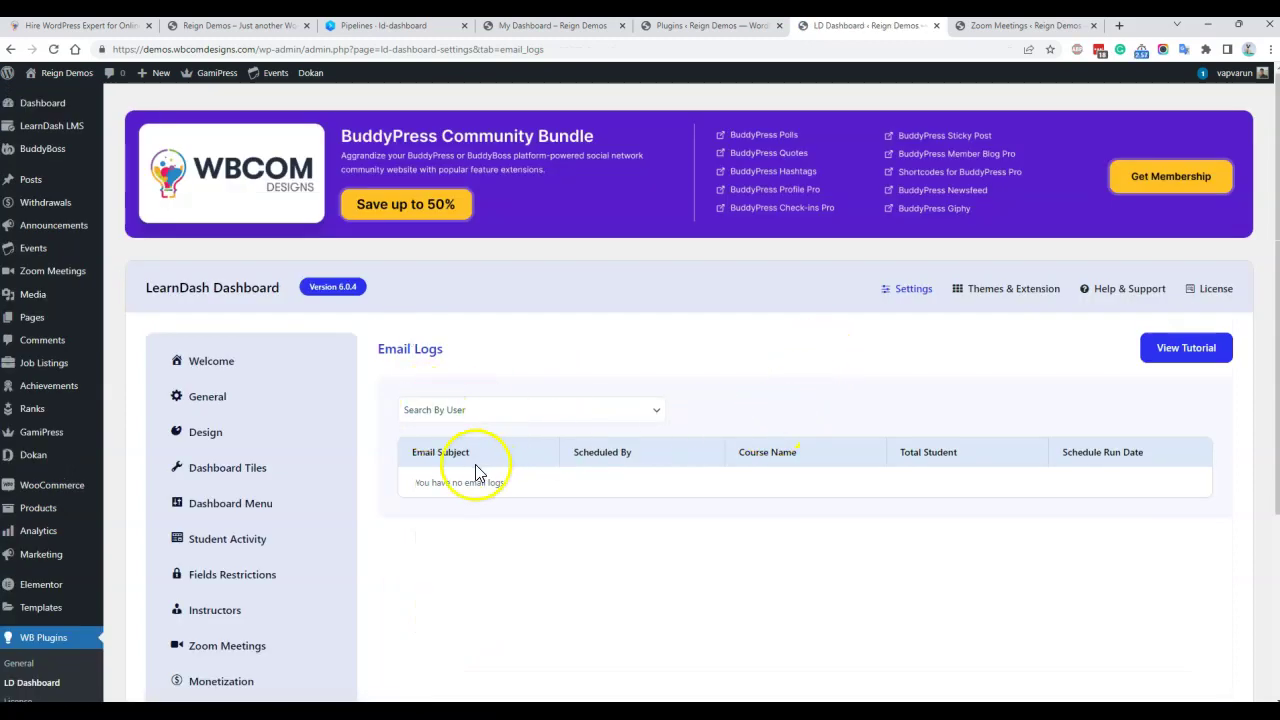
pyautogui.click(602, 416)
pyautogui.click(846, 403)
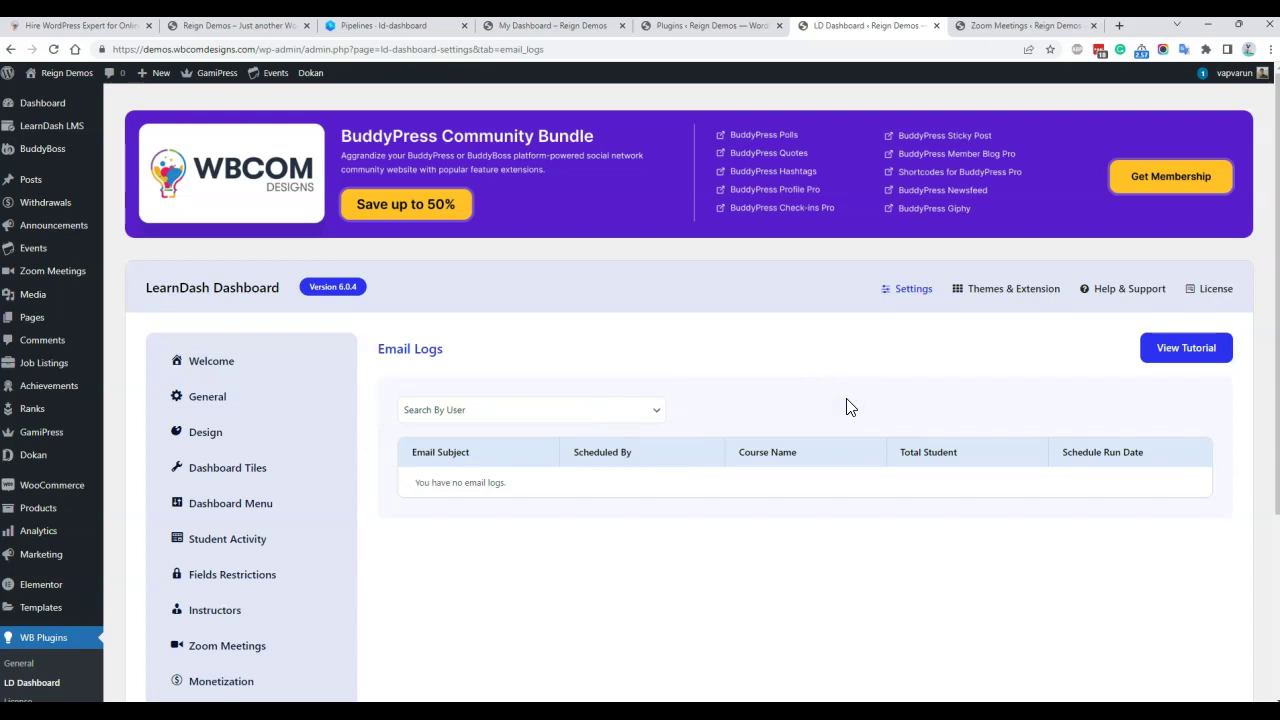
pyautogui.scroll(-4, 886, 434)
pyautogui.scroll(-2, 252, 380)
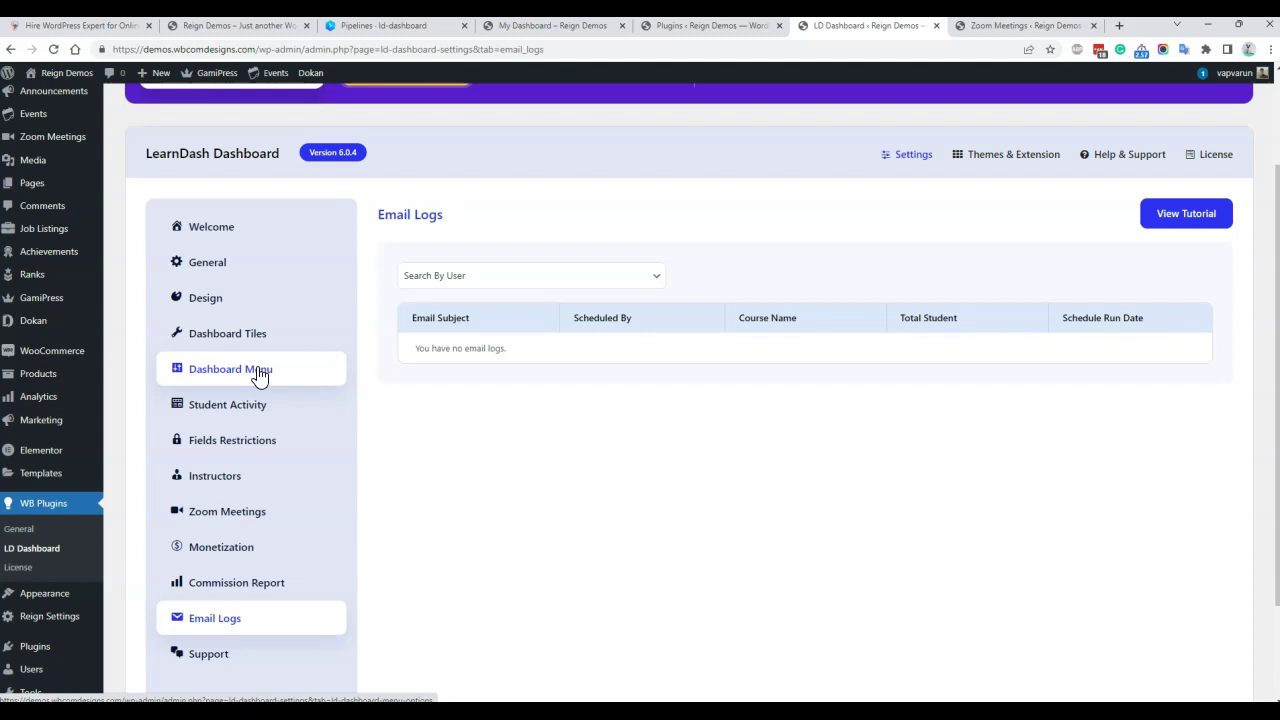
pyautogui.click(240, 515)
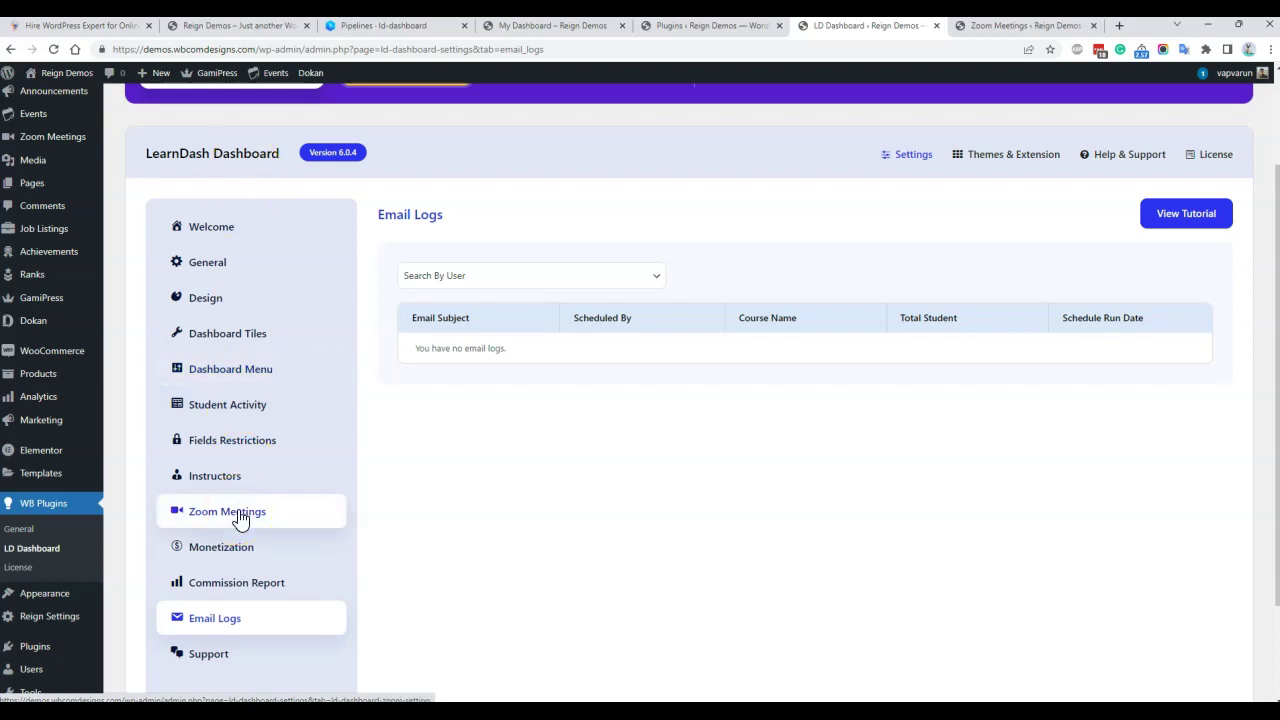
# Switch to the front-end My Dashboard page, reopen its Dashboard view and look through the instructor earning, course completion and top courses charts.
pyautogui.click(545, 27)
pyautogui.click(268, 392)
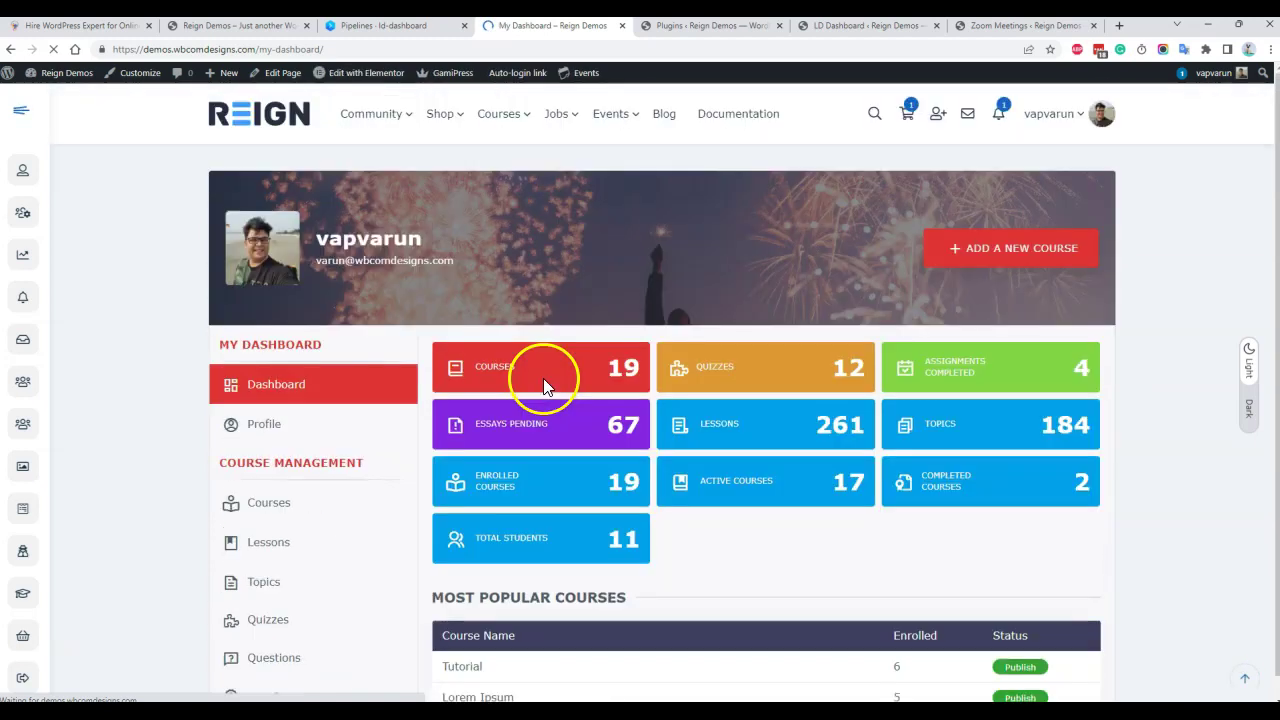
pyautogui.scroll(-3, 600, 337)
pyautogui.scroll(-7, 751, 314)
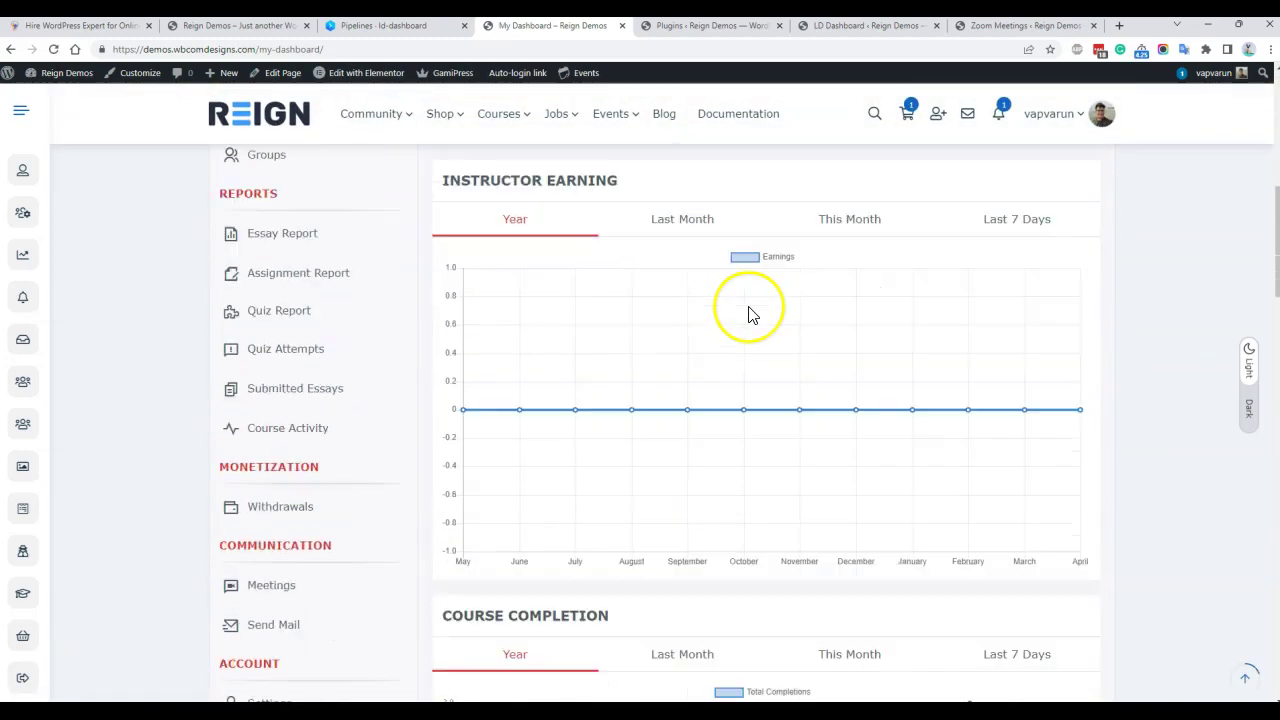
pyautogui.scroll(-20, 752, 314)
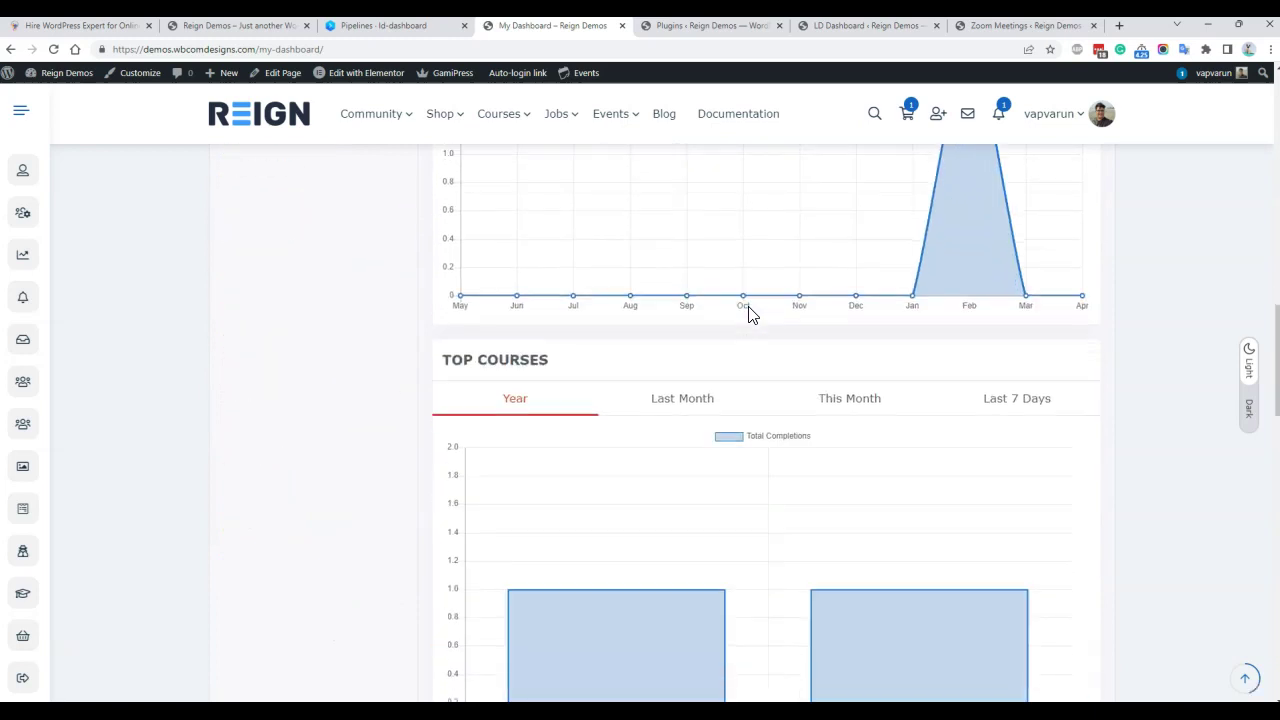
# Look over the dashboard's earning, completion and top courses charts down to Course Details, and return to the summary tiles.
pyautogui.scroll(20, 752, 314)
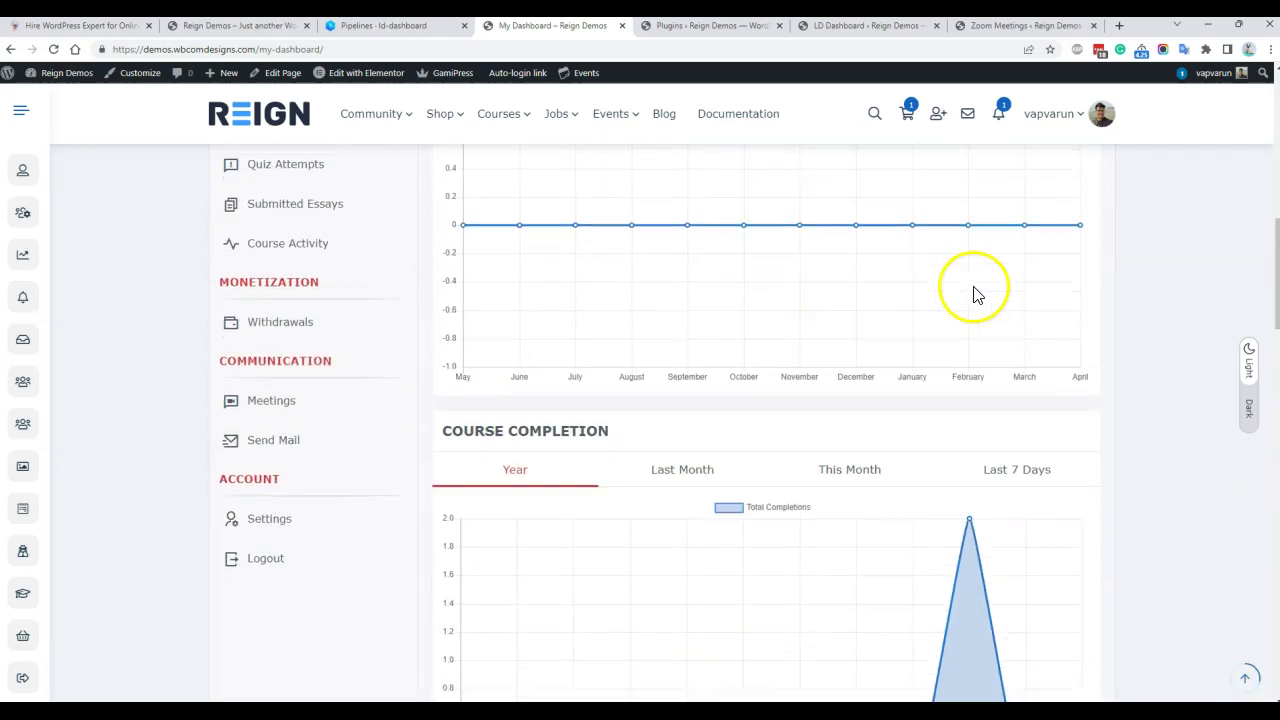
pyautogui.scroll(-3, 971, 291)
pyautogui.scroll(-5, 1155, 240)
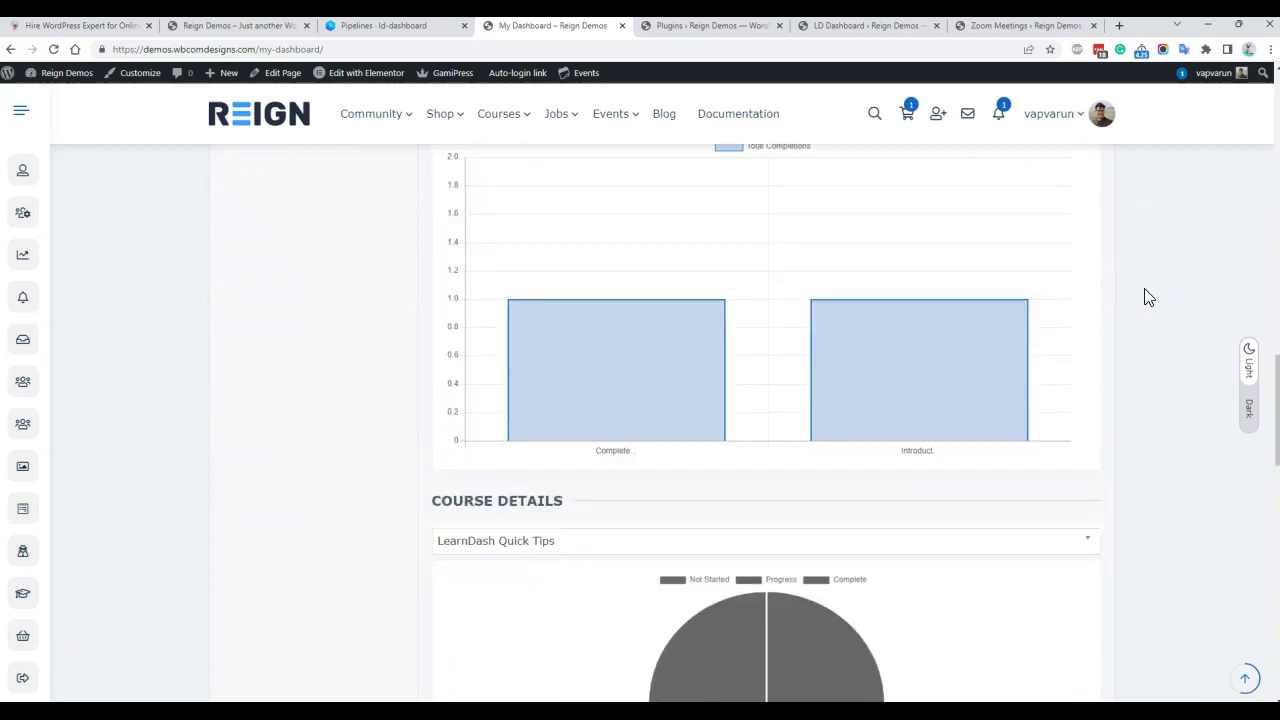
pyautogui.scroll(5, 1144, 288)
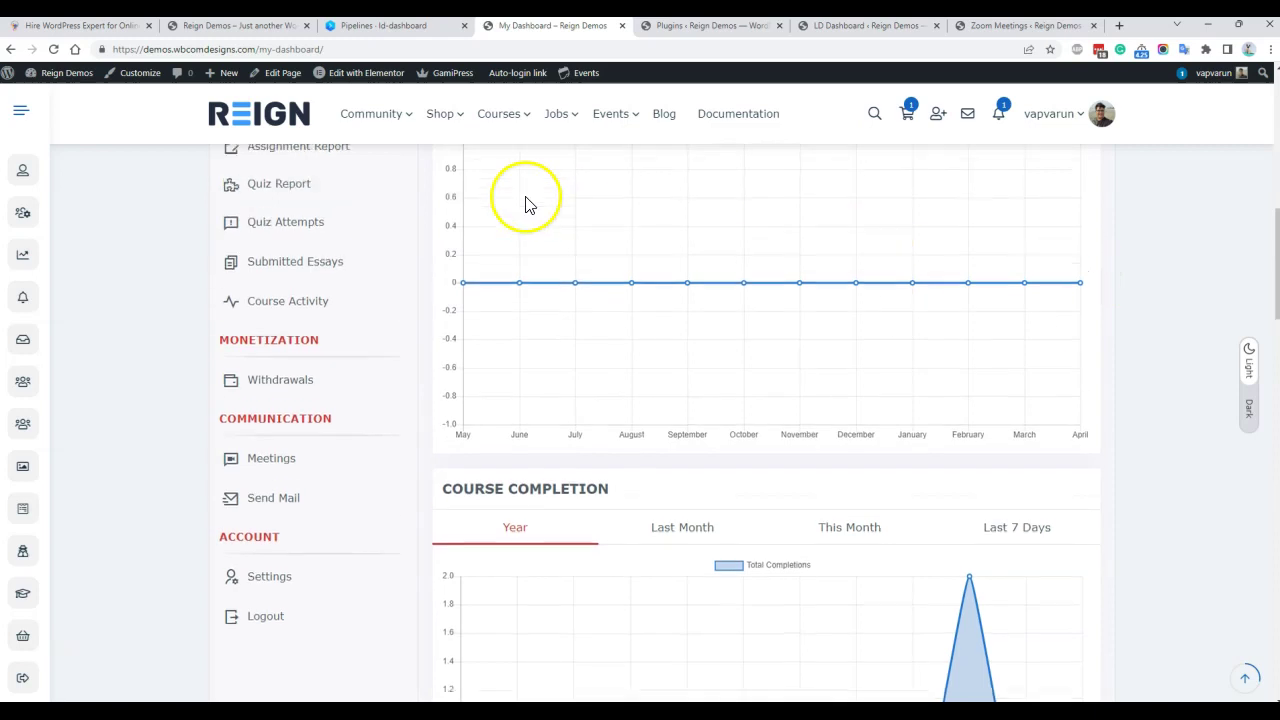
pyautogui.scroll(3, 358, 288)
pyautogui.scroll(3, 358, 288)
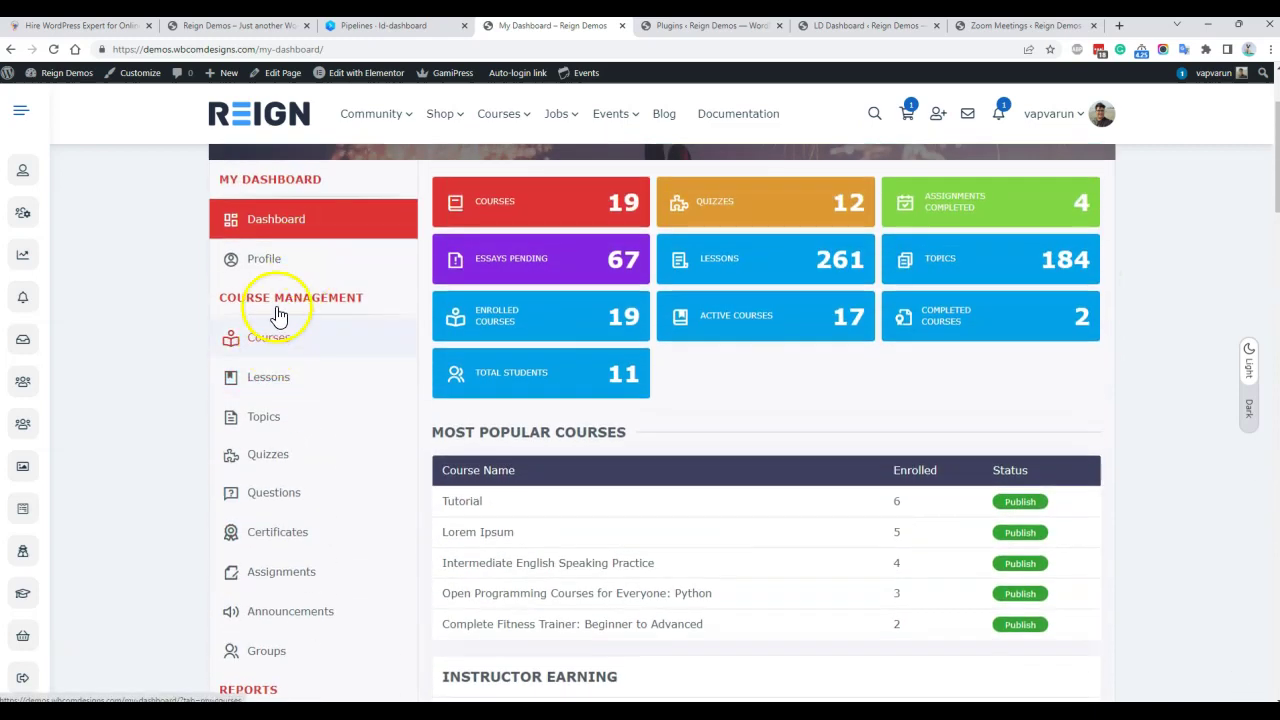
# Open the LearnDash Quick Tips course for editing from My Courses and skim its Course page fields down to categories and tags.
pyautogui.click(262, 347)
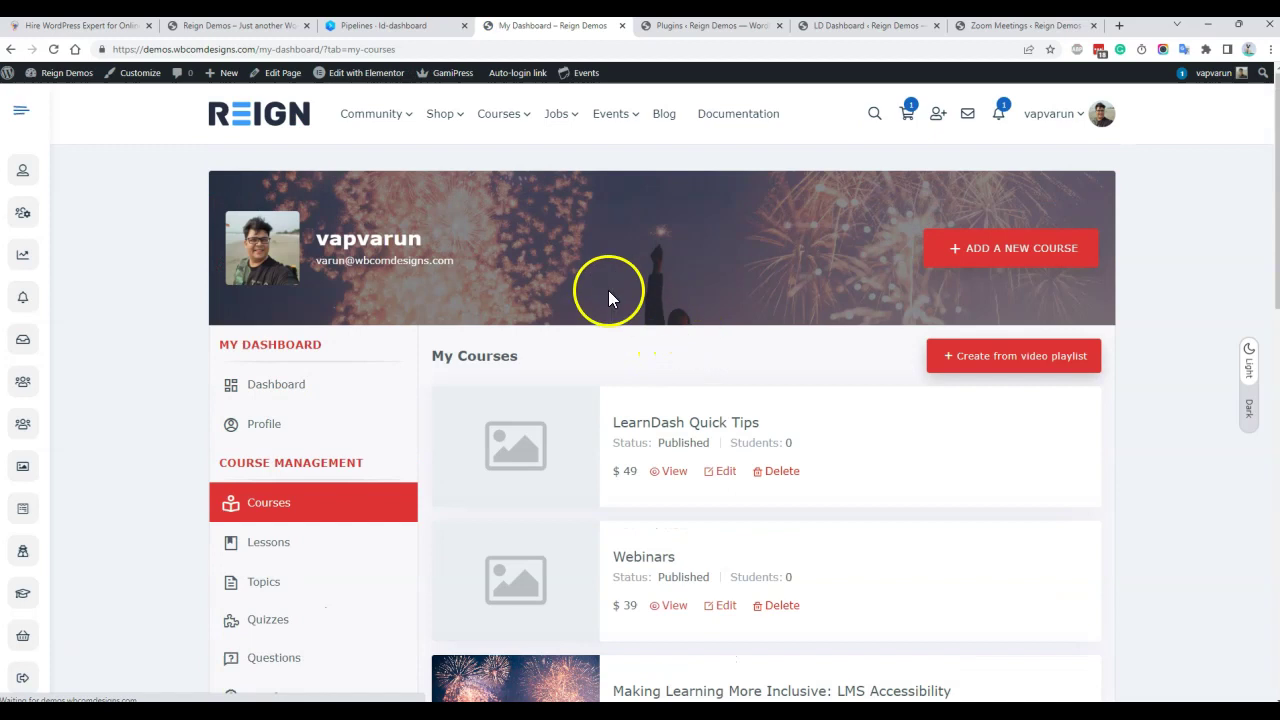
pyautogui.scroll(-2, 608, 290)
pyautogui.click(724, 337)
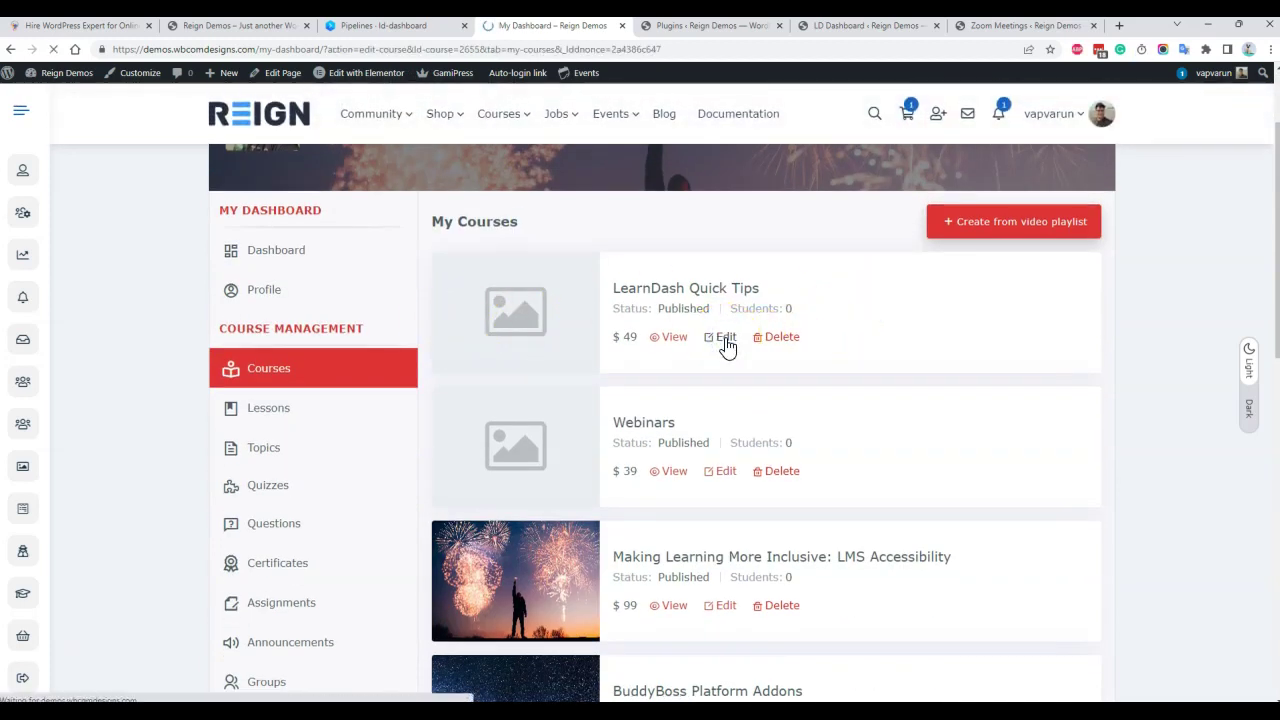
pyautogui.scroll(-3, 723, 349)
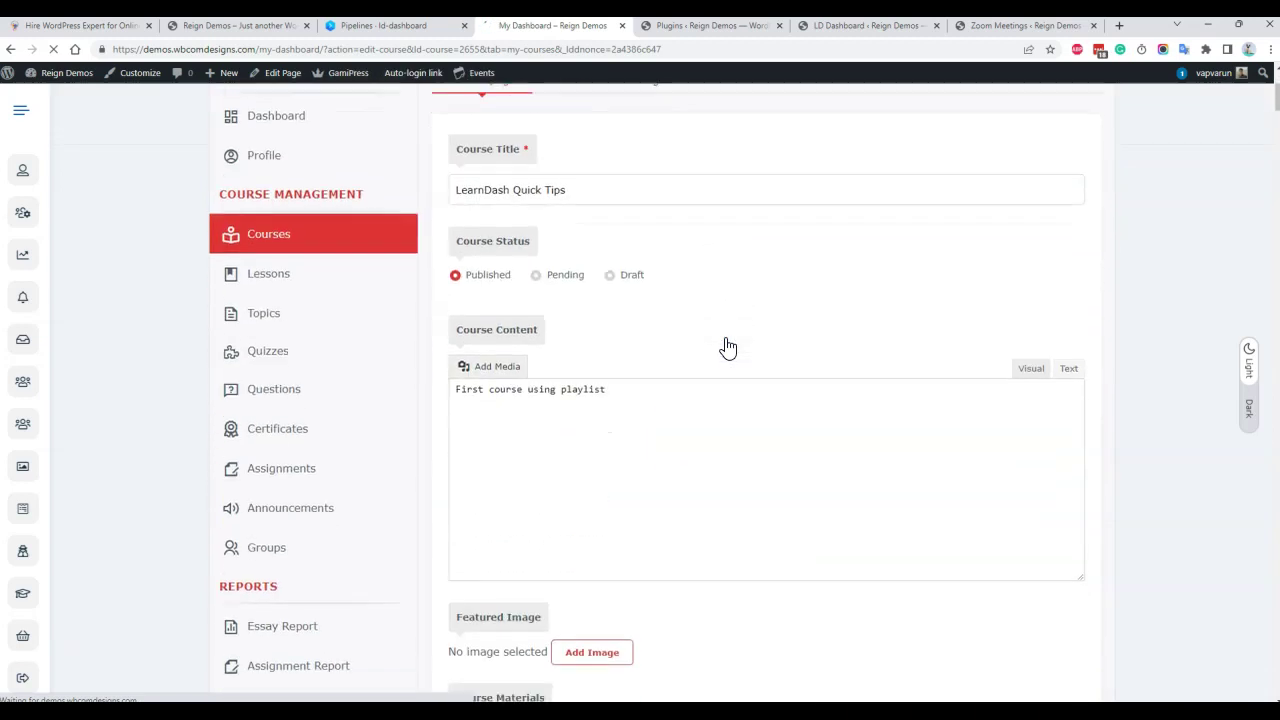
pyautogui.scroll(-4, 594, 400)
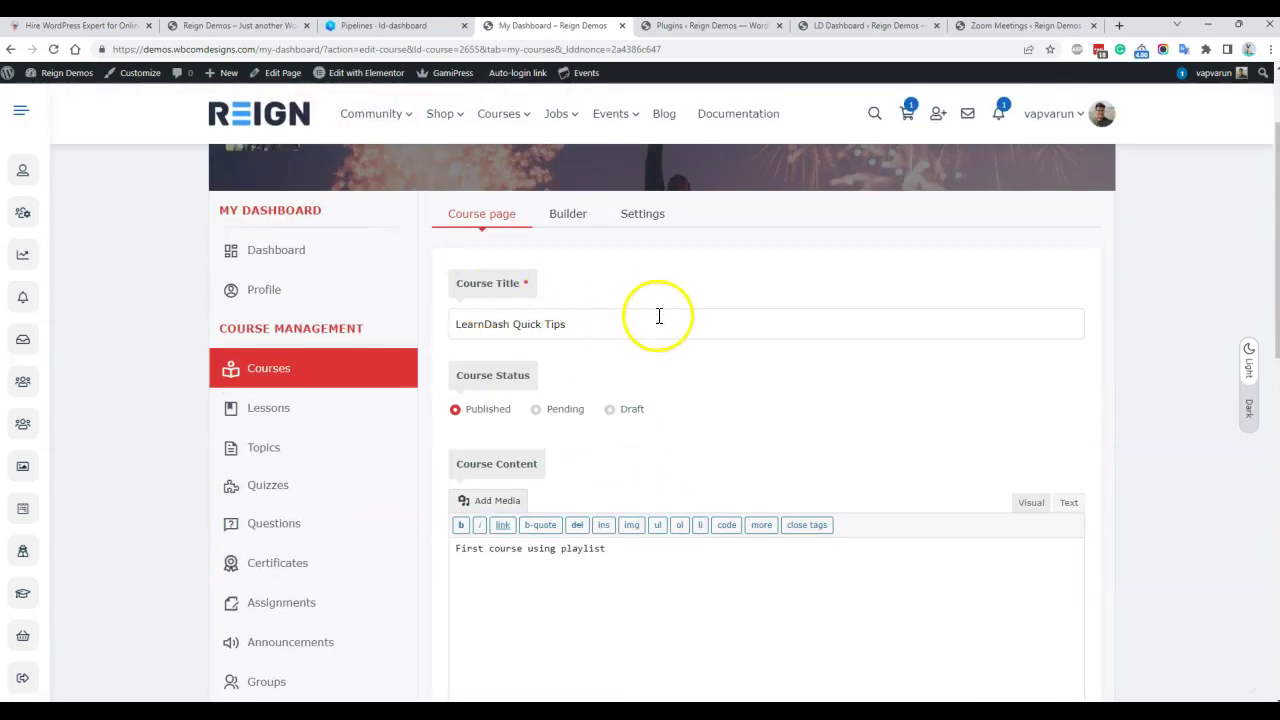
pyautogui.scroll(-3, 640, 340)
pyautogui.scroll(-4, 800, 313)
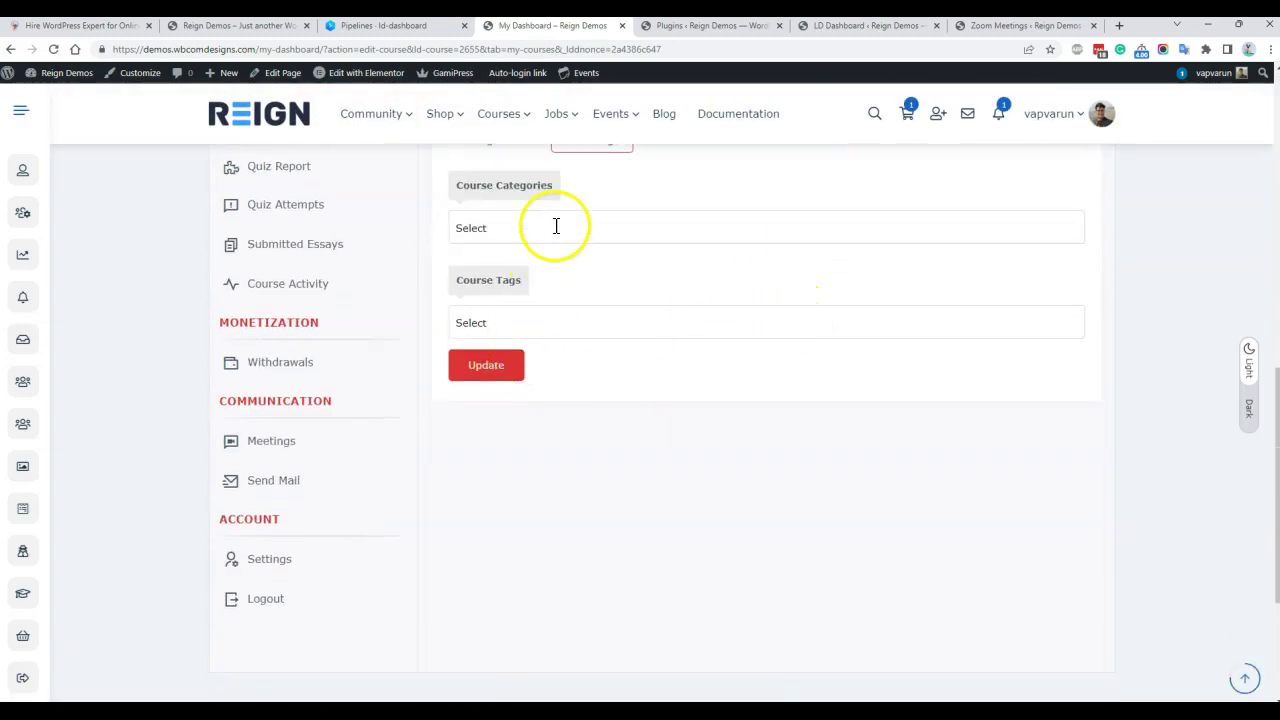
pyautogui.scroll(8, 656, 220)
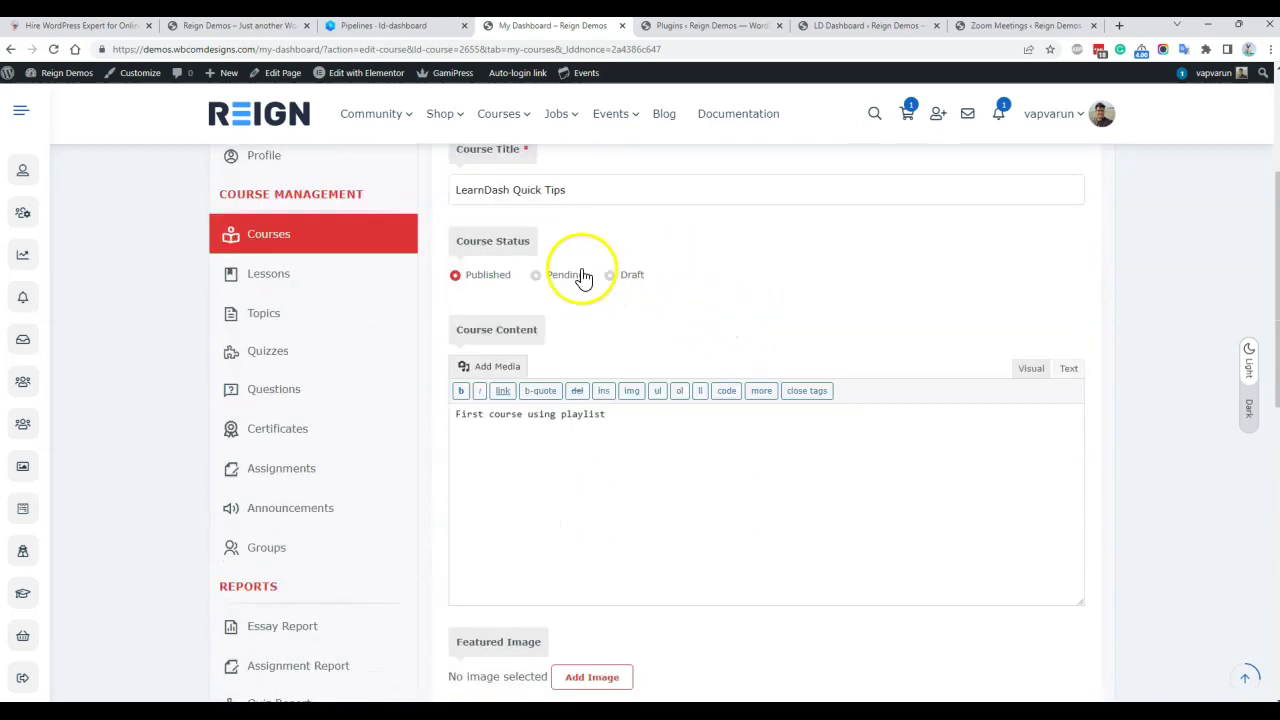
# View the course's Builder, expanding the first lesson to examine its Topics and Quizzes areas and collapsing it again.
pyautogui.click(568, 349)
pyautogui.scroll(-2, 629, 289)
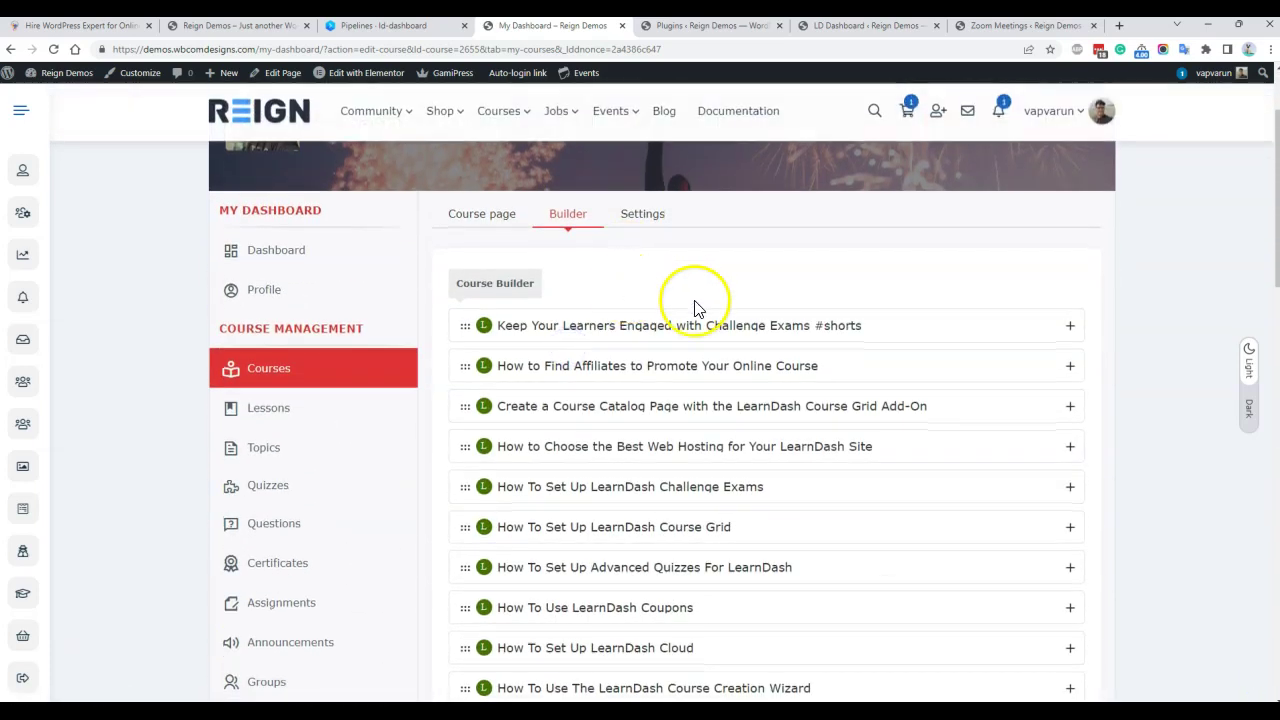
pyautogui.scroll(-2, 699, 440)
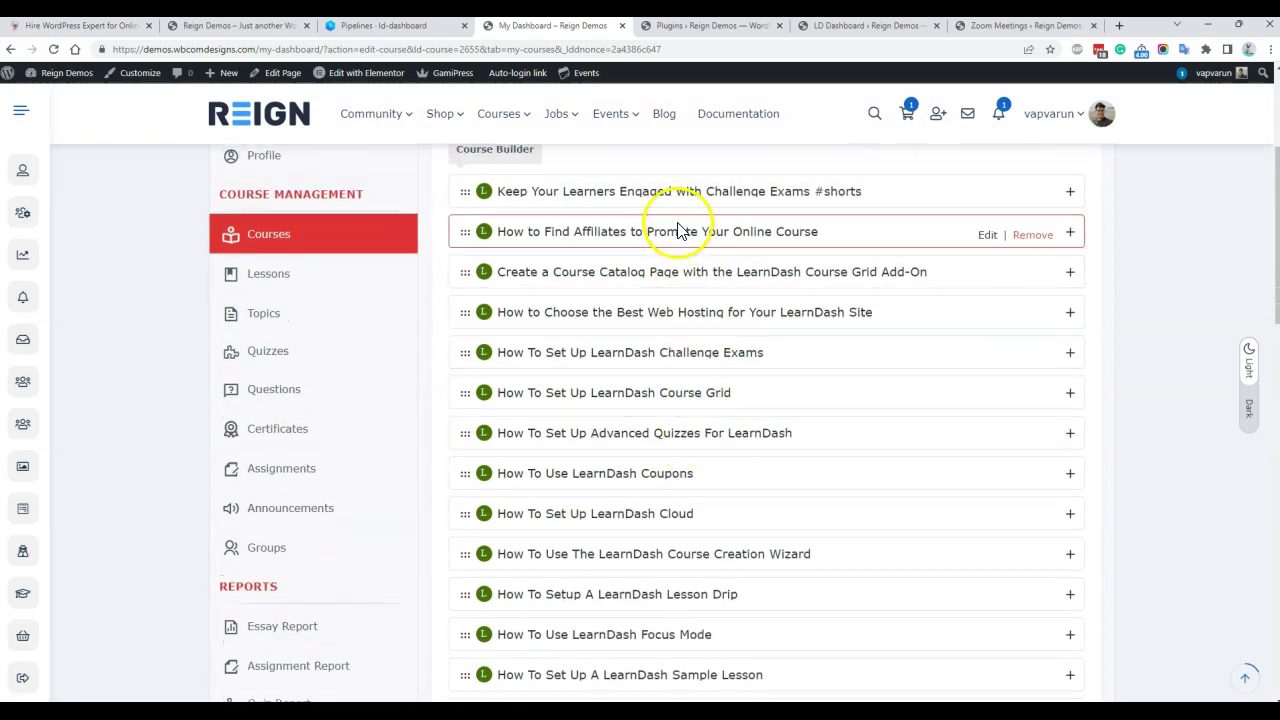
pyautogui.click(1070, 193)
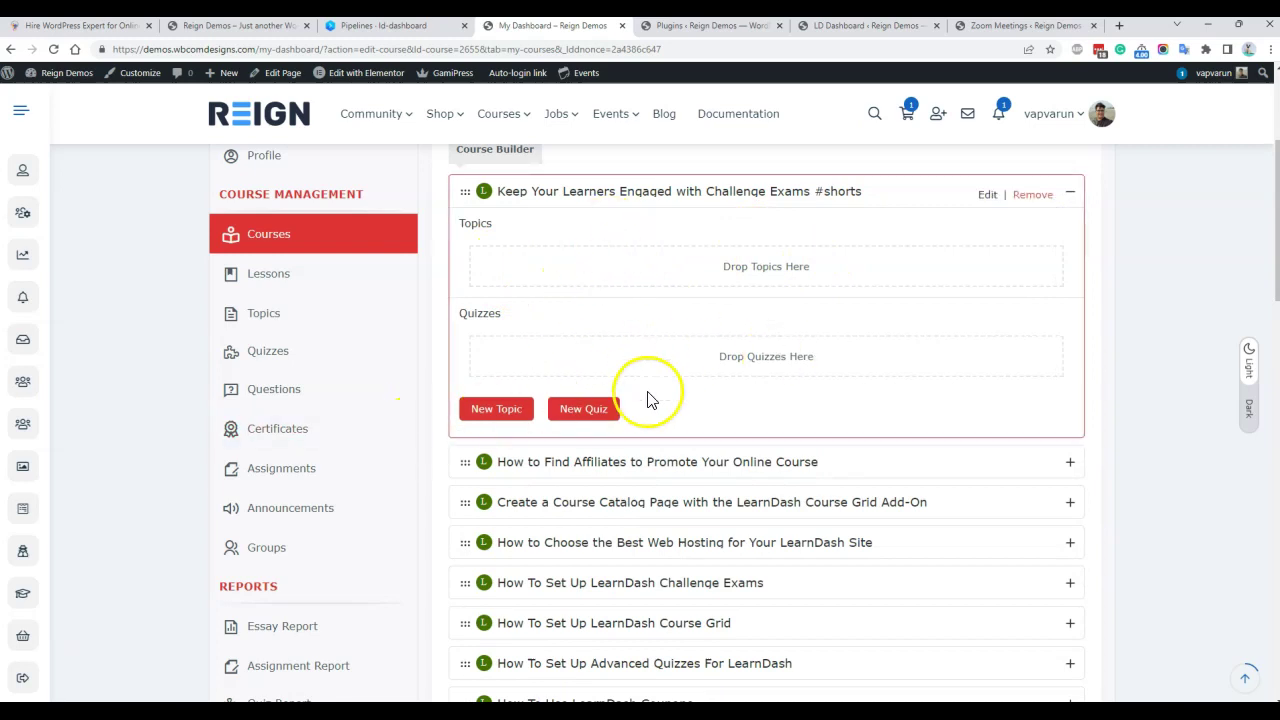
pyautogui.scroll(1, 660, 396)
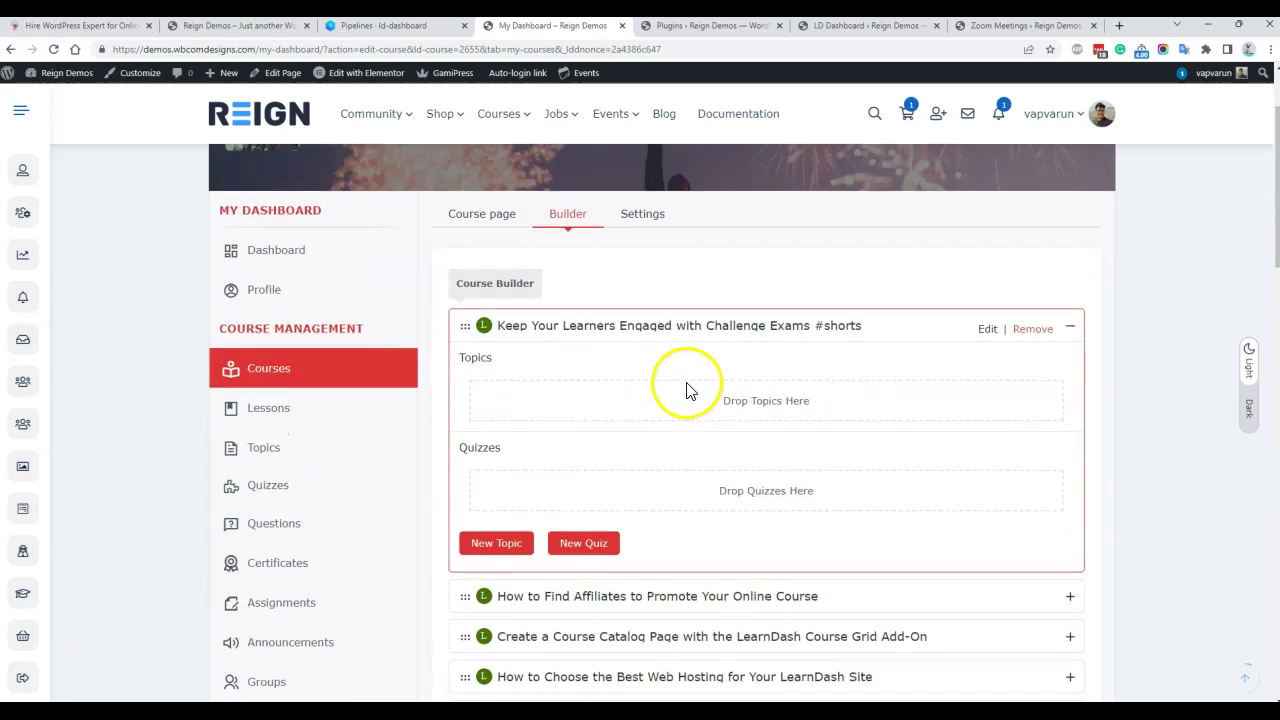
pyautogui.click(1073, 330)
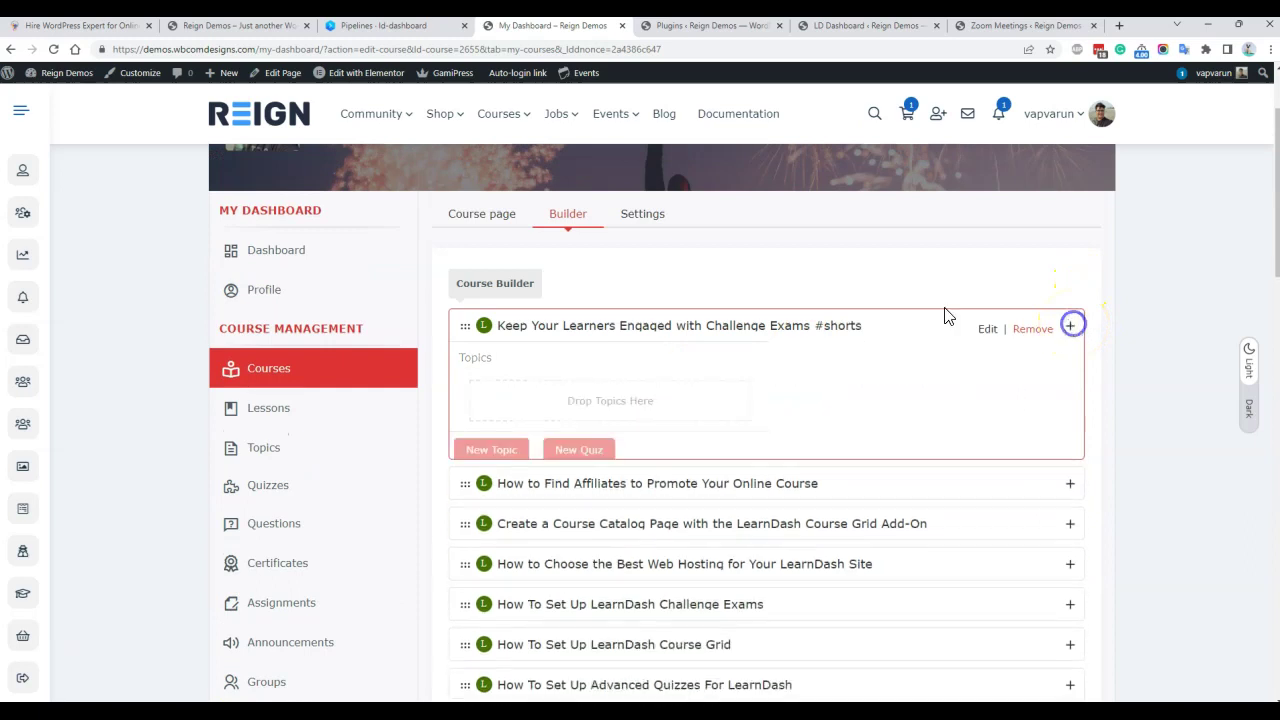
# Open the course's Settings and preview the Course Materials editor by switching the option on and back off.
pyautogui.click(640, 228)
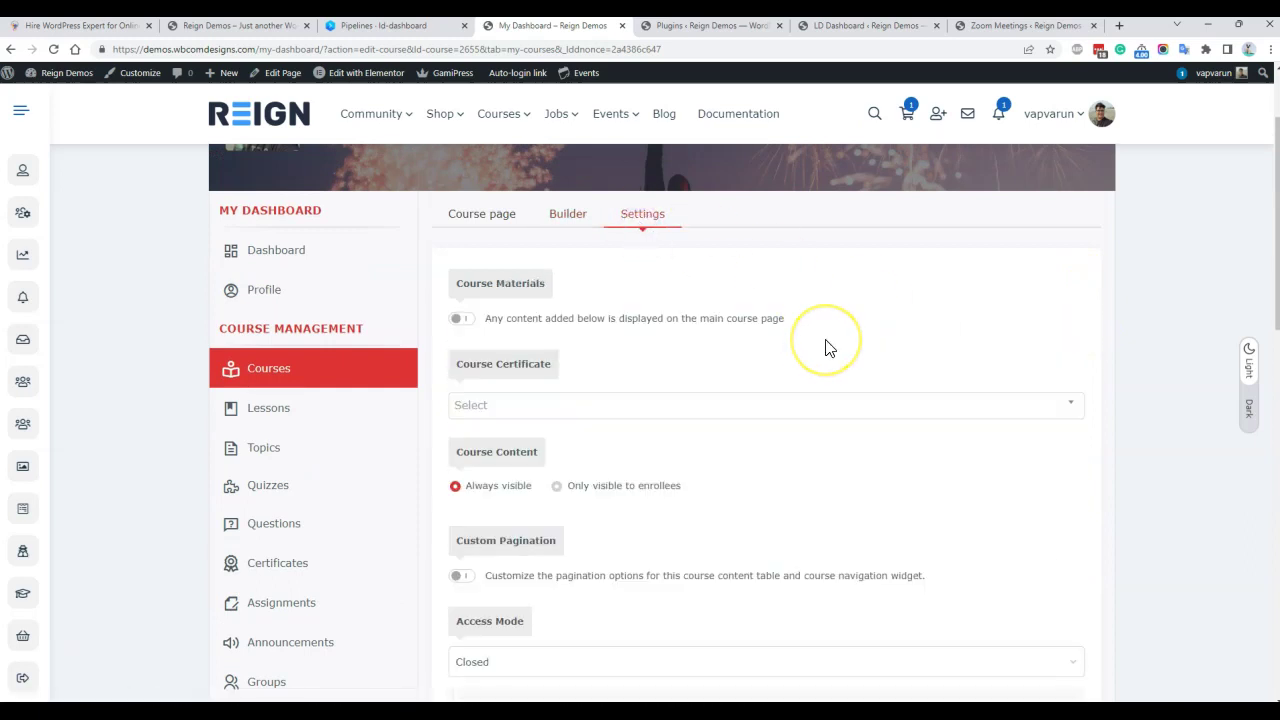
pyautogui.click(460, 320)
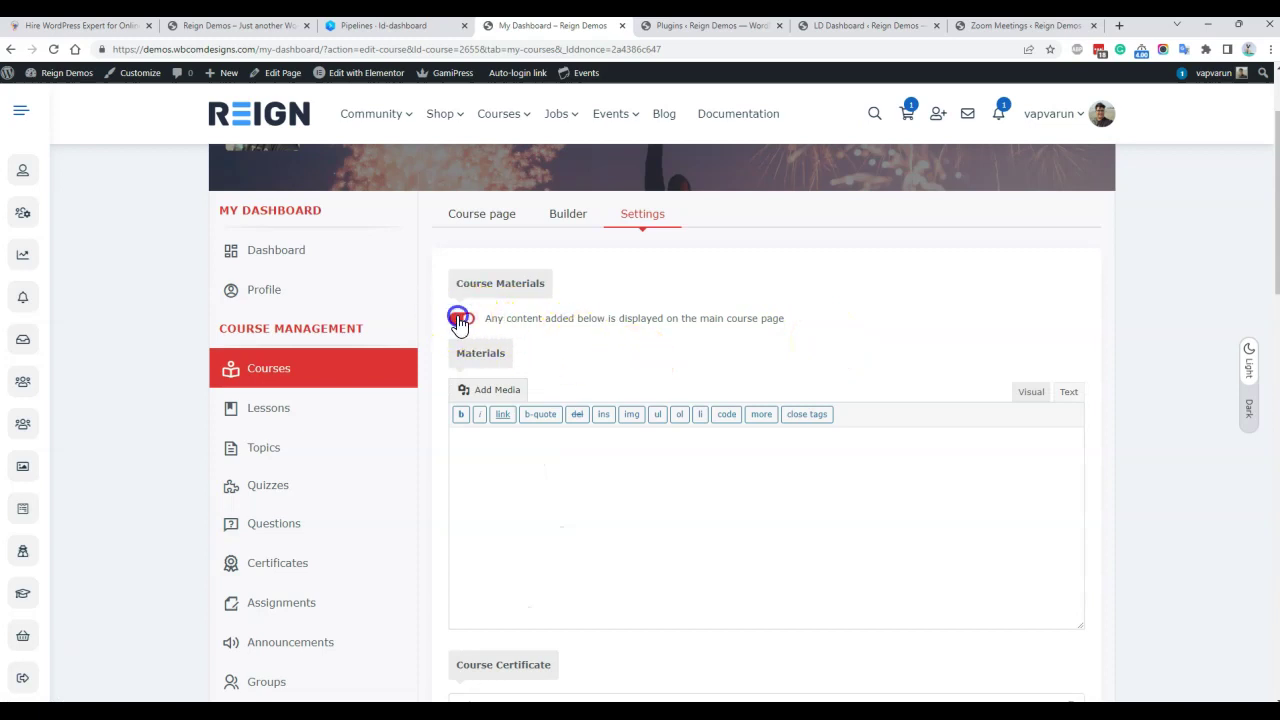
pyautogui.click(460, 320)
pyautogui.scroll(-1, 600, 330)
# Choose "First Certifiacte" as the course certificate.
pyautogui.click(540, 290)
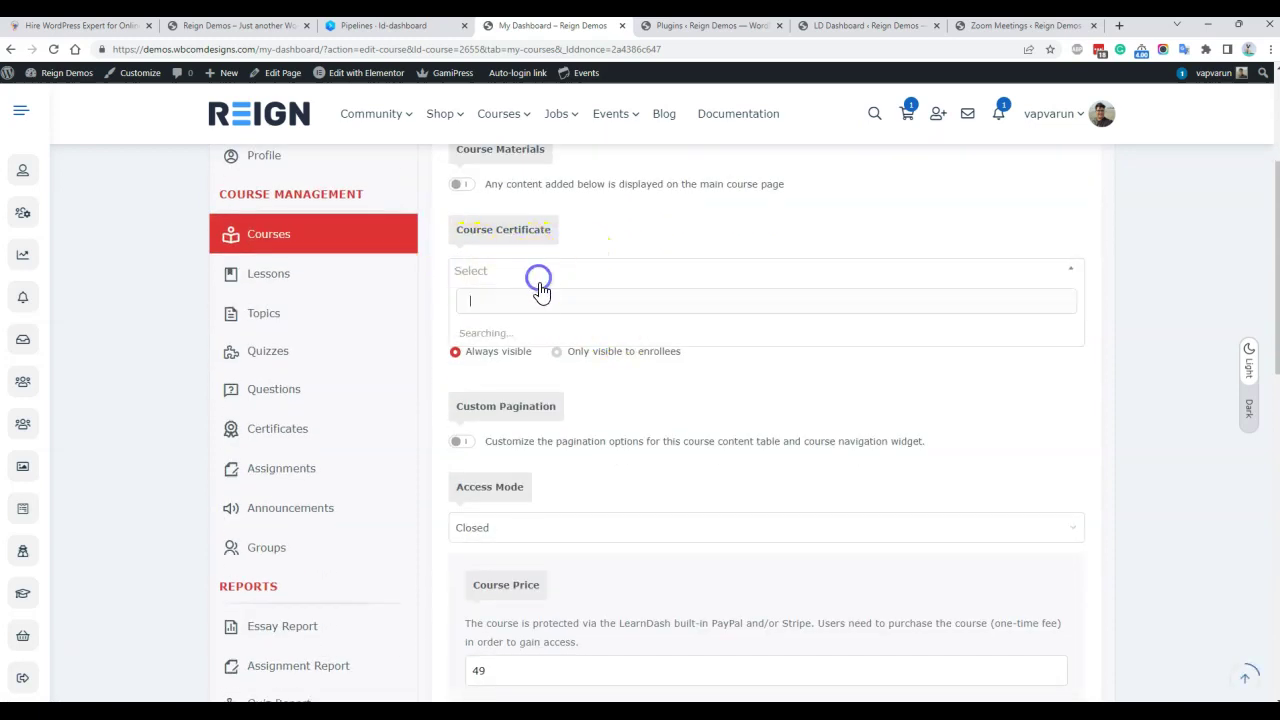
pyautogui.click(775, 240)
pyautogui.click(645, 272)
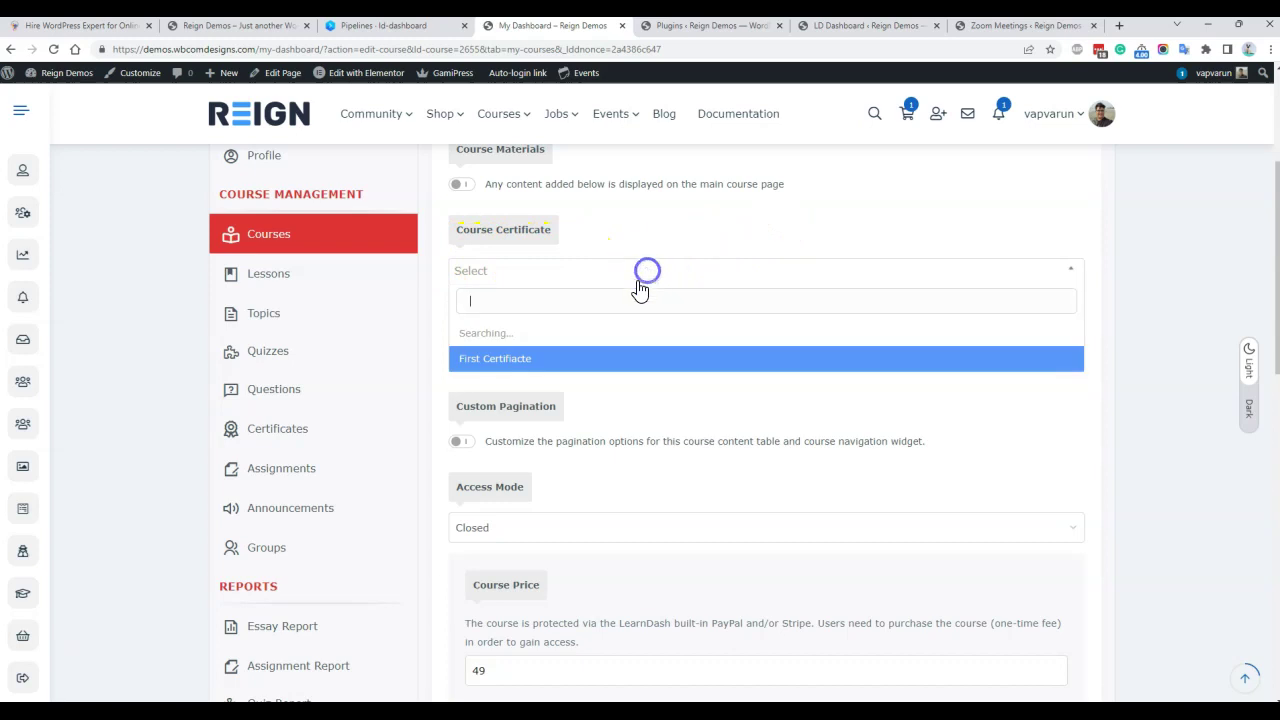
pyautogui.click(563, 360)
# Examine the remaining course settings, from access mode, price and Button URL to prerequisites, points, expiration, progression and co-author sharing.
pyautogui.scroll(-2, 710, 340)
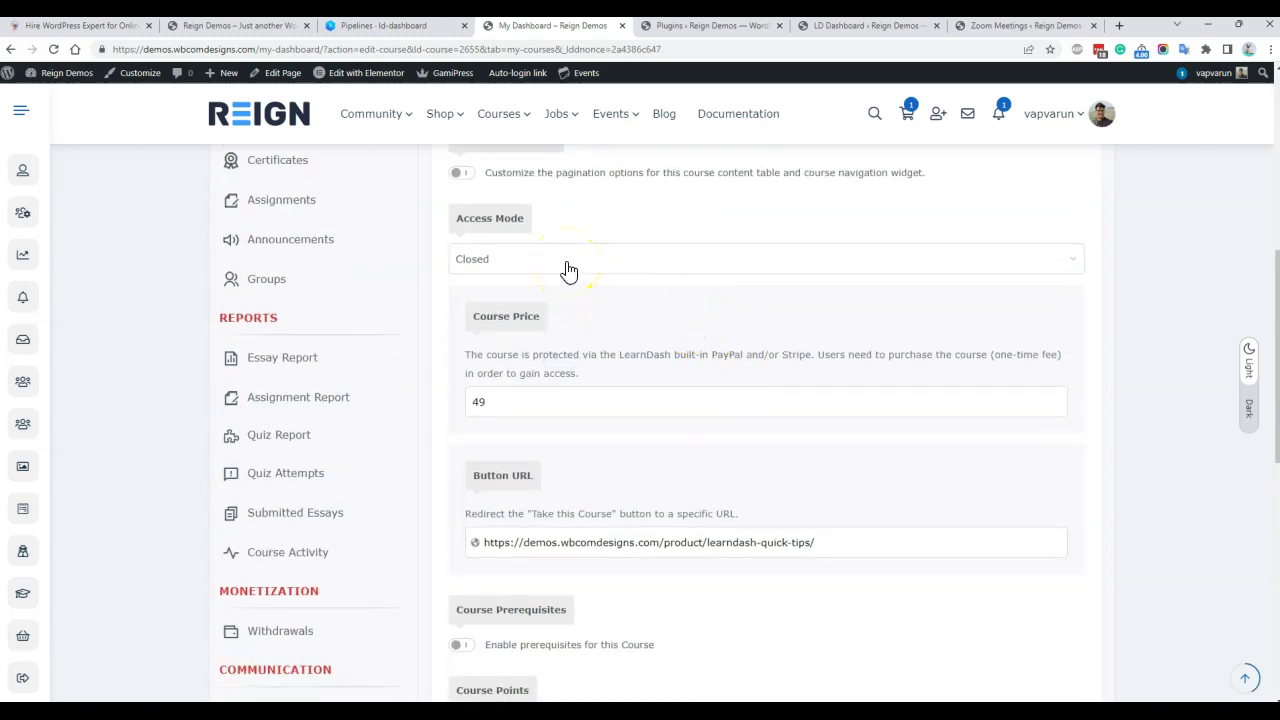
pyautogui.scroll(-1, 600, 300)
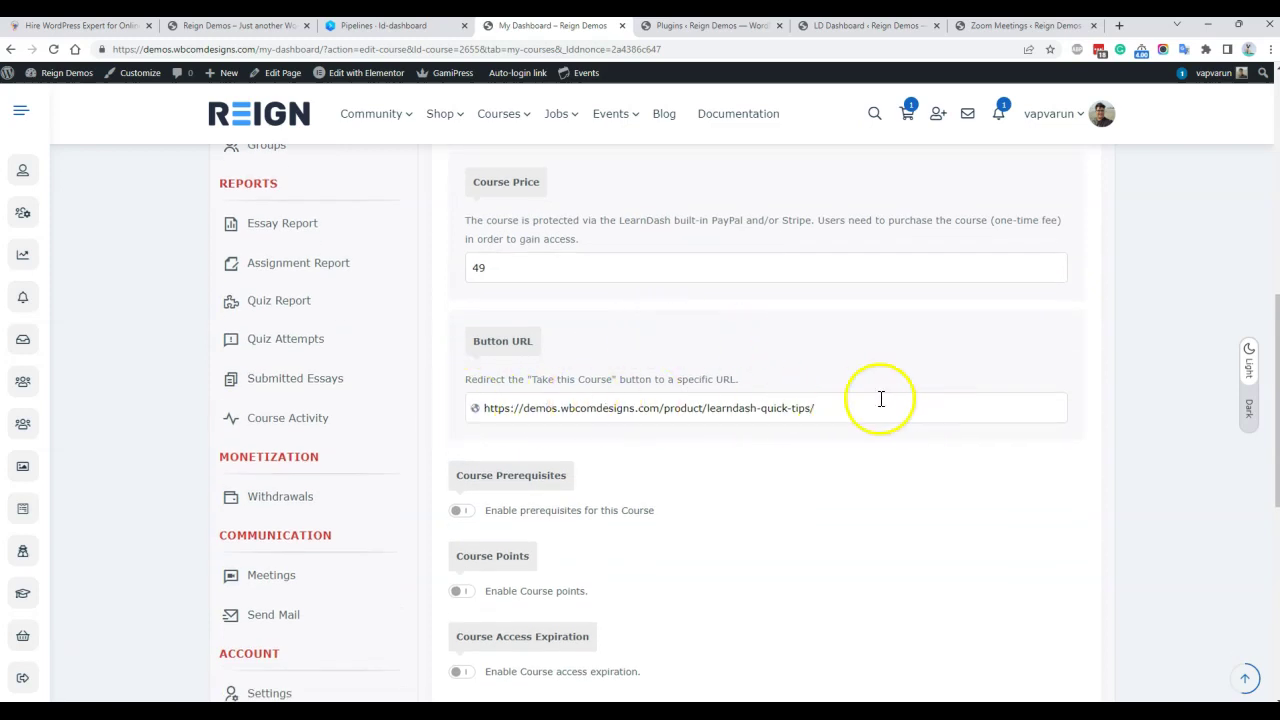
pyautogui.scroll(-2, 881, 399)
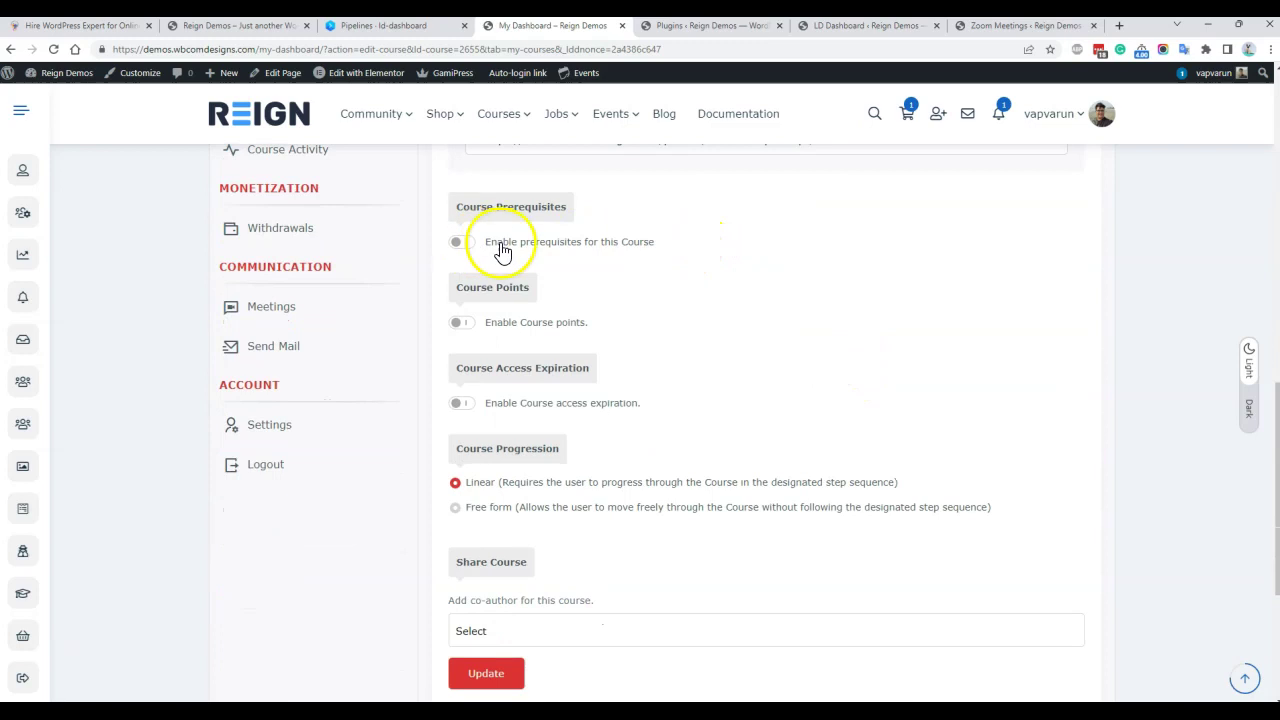
pyautogui.scroll(-2, 645, 291)
pyautogui.scroll(10, 647, 293)
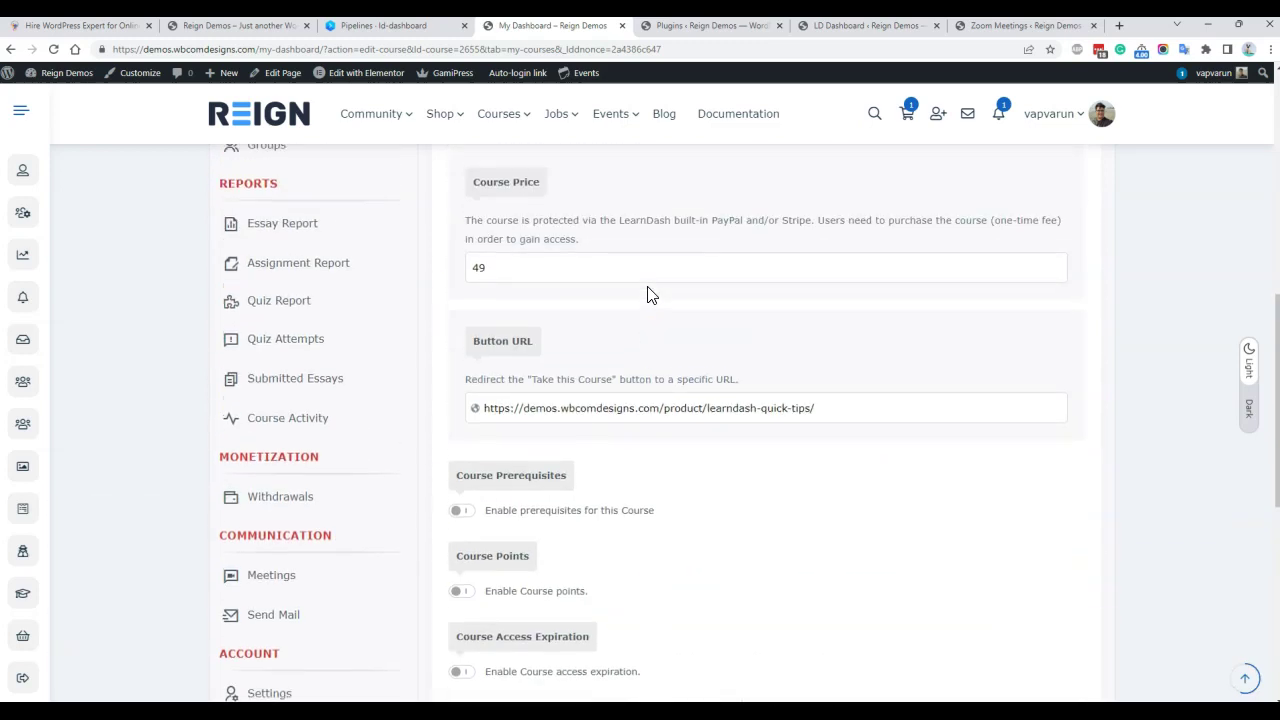
# Return to the course's Builder, expand the lesson "Keep Your Learners Engaged with Challenge Exams #shorts" and open it for editing.
pyautogui.click(487, 367)
pyautogui.click(569, 358)
pyautogui.scroll(-2, 571, 357)
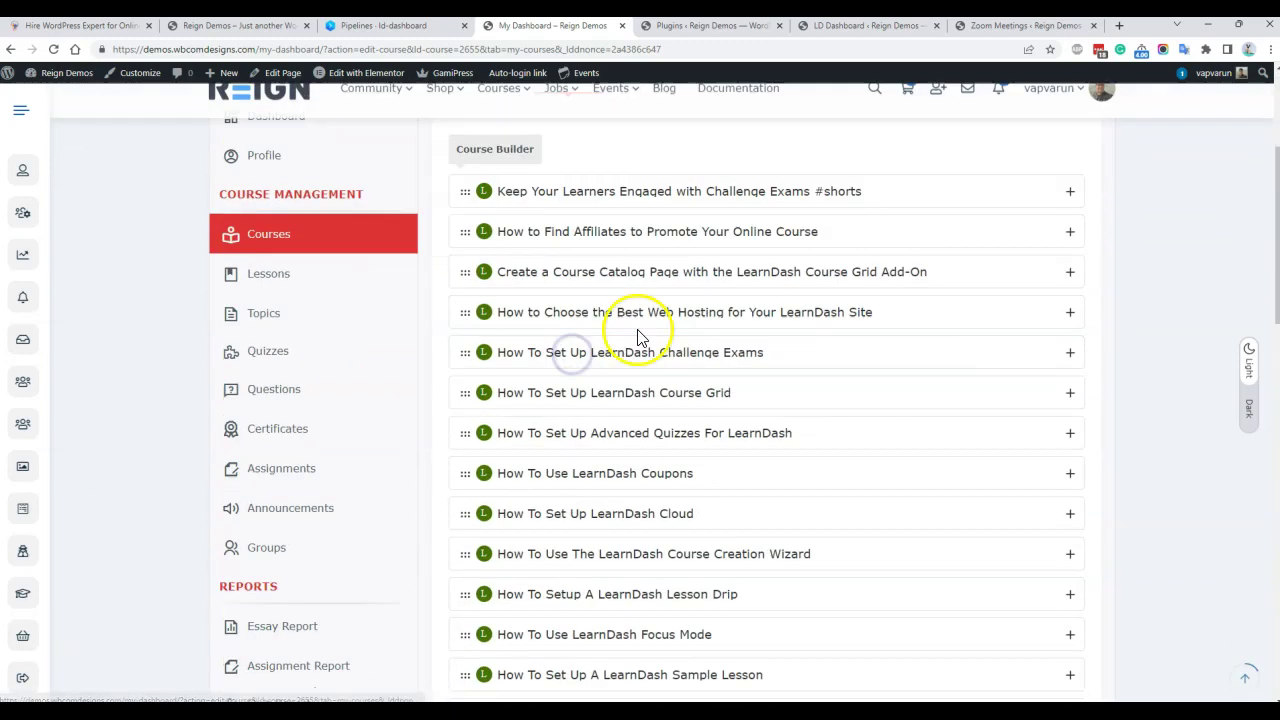
pyautogui.click(1069, 196)
pyautogui.click(987, 195)
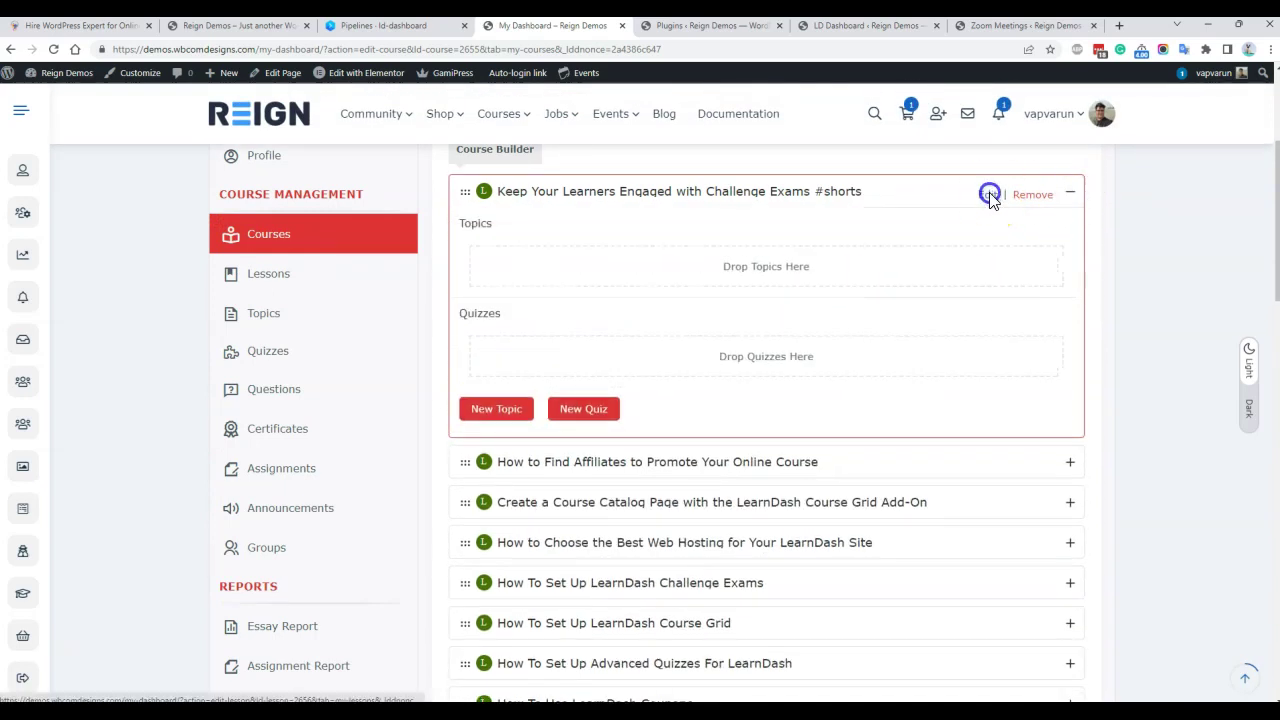
pyautogui.click(706, 125)
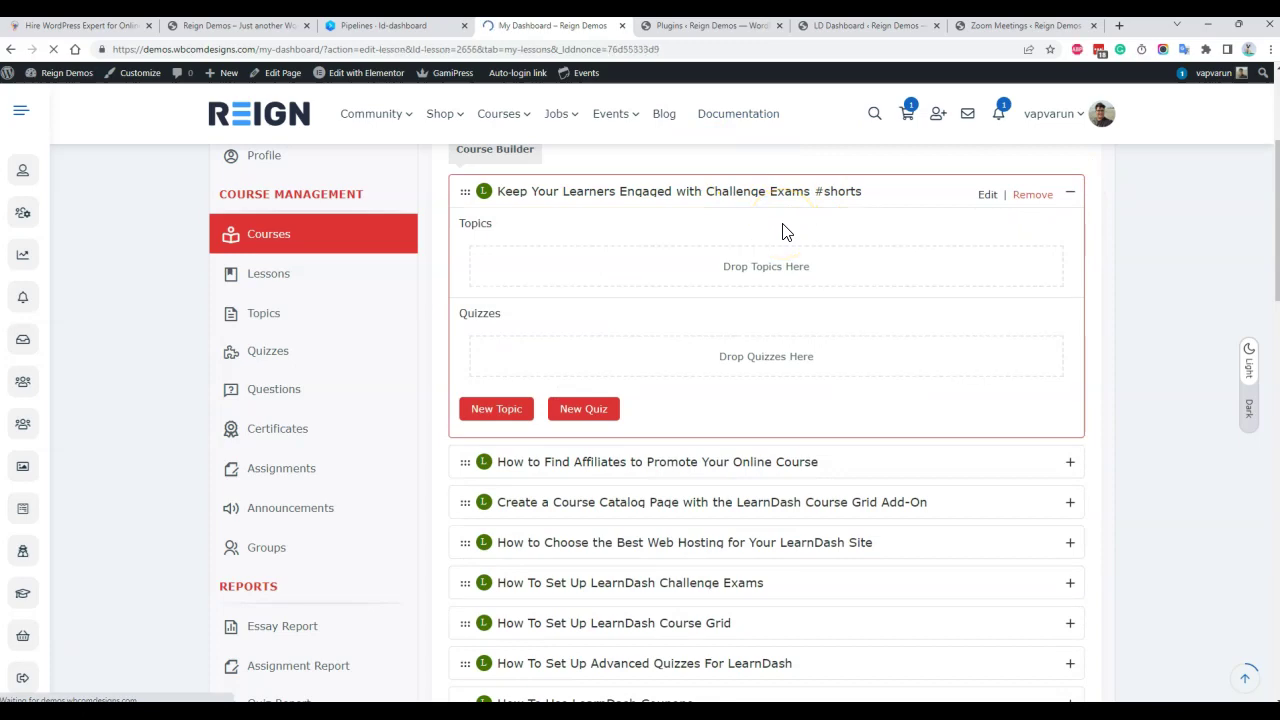
# Look through the Lesson page fields and highlight the full Lesson Content text.
pyautogui.scroll(-4, 714, 243)
pyautogui.scroll(3, 666, 229)
pyautogui.scroll(-3, 614, 285)
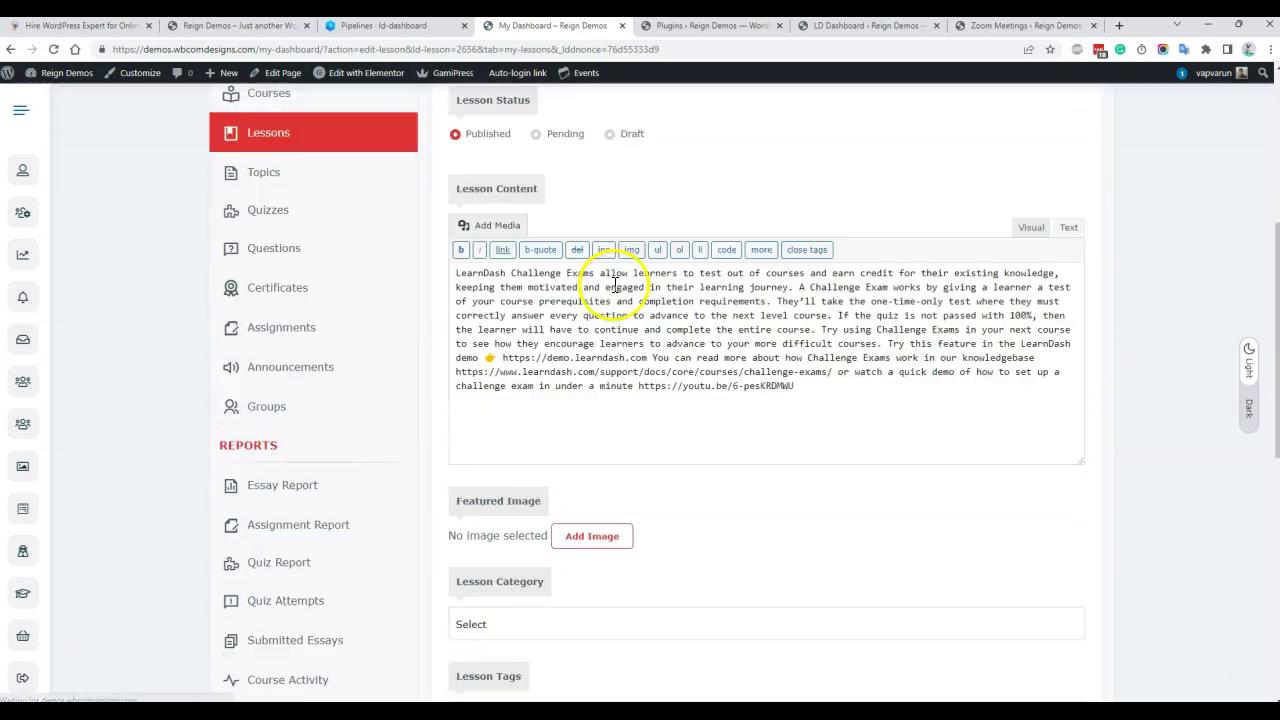
pyautogui.scroll(-1, 614, 286)
pyautogui.scroll(3, 614, 286)
pyautogui.moveTo(791, 522); pyautogui.dragTo(443, 415)
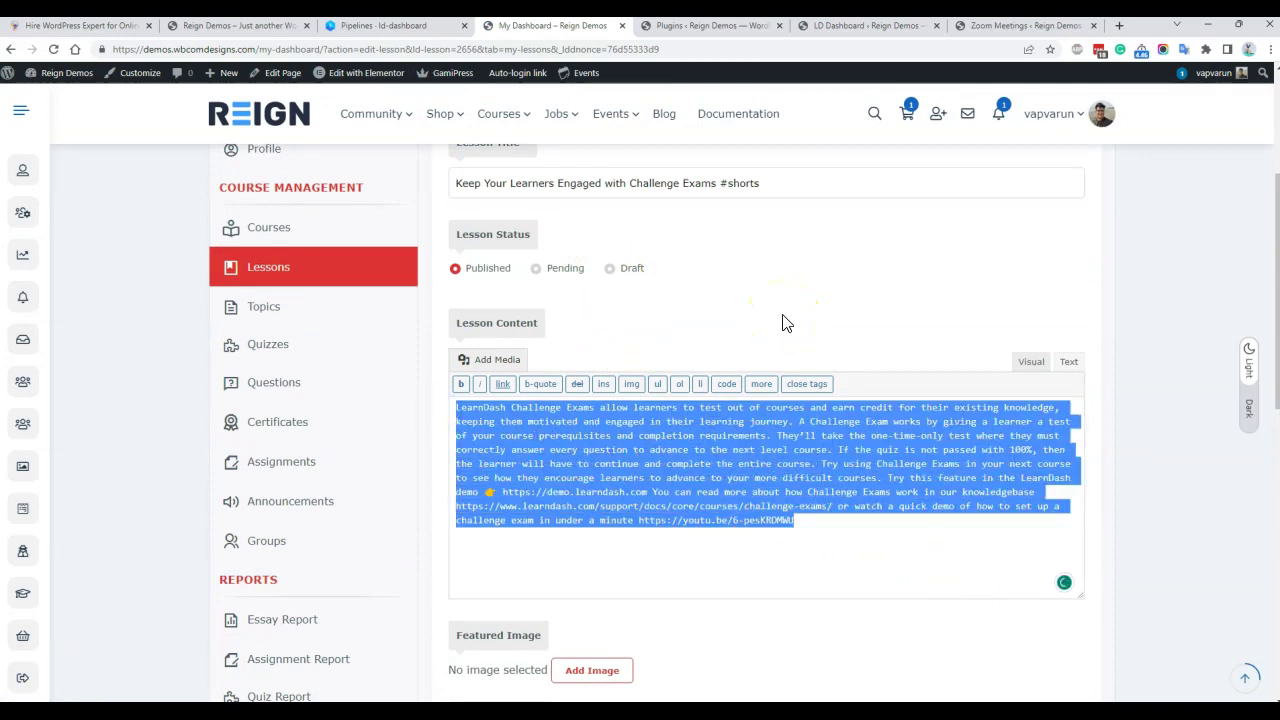
pyautogui.scroll(-3, 770, 310)
pyautogui.scroll(4, 700, 270)
# Open the lesson's Settings and examine Video Progression, the Video Url, Associated Course, Sample Lesson and Lesson Release Schedule options.
pyautogui.click(576, 206)
pyautogui.scroll(-1, 600, 250)
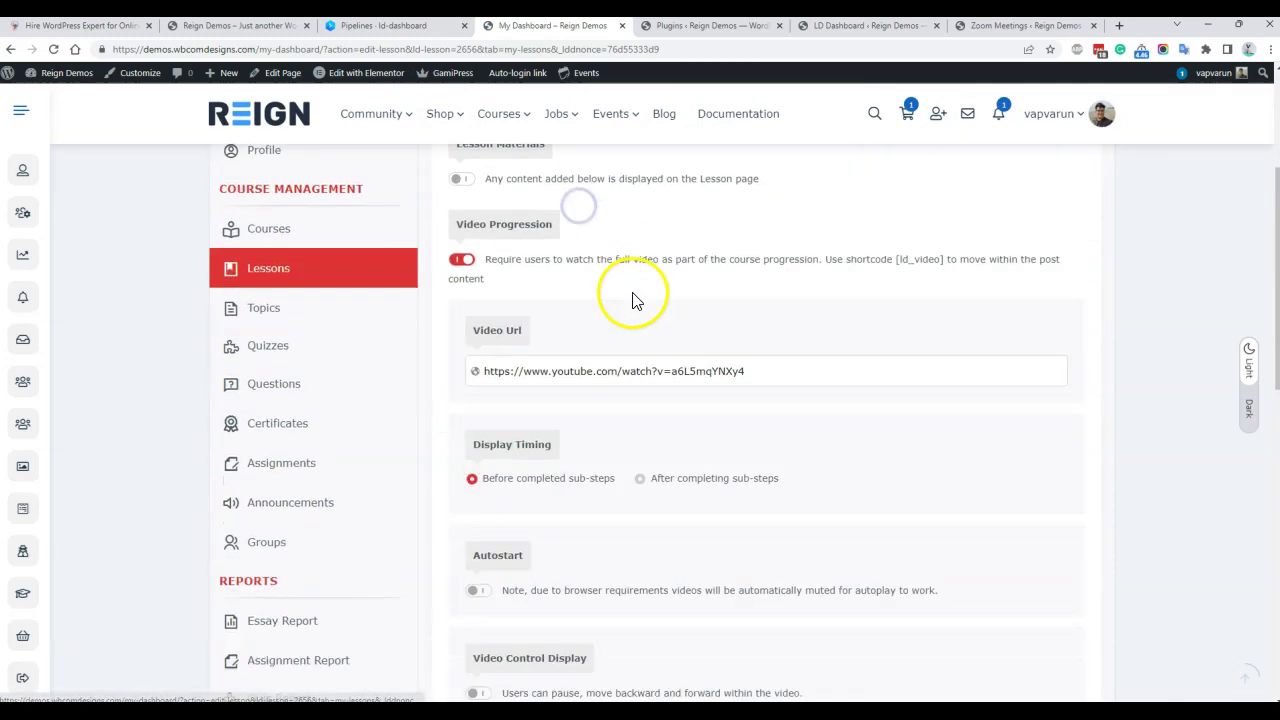
pyautogui.moveTo(791, 371); pyautogui.dragTo(431, 371)
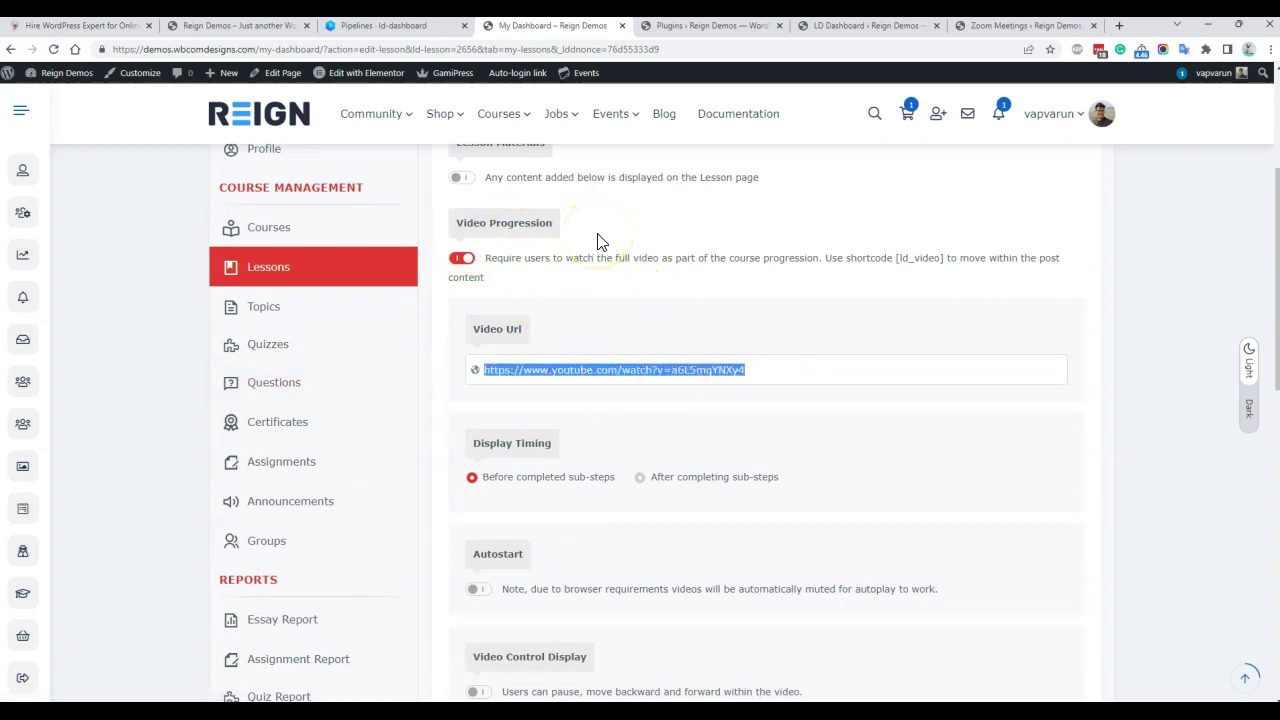
pyautogui.scroll(-8, 795, 315)
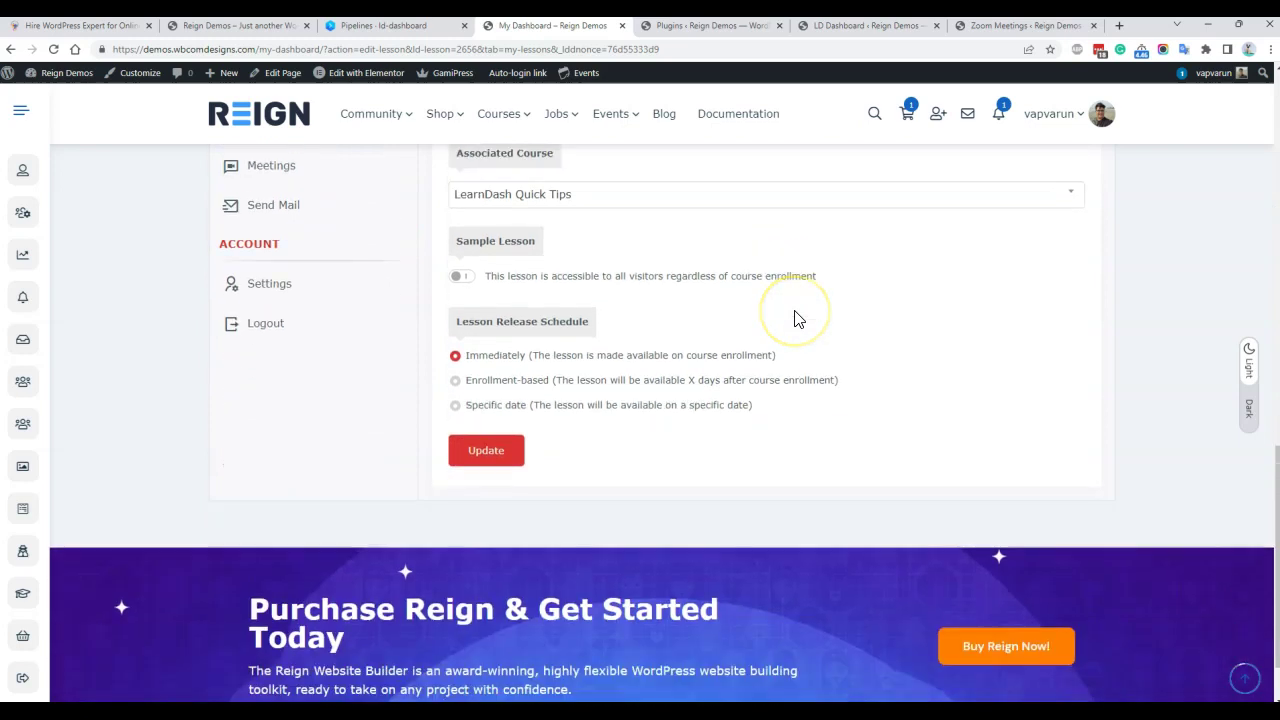
pyautogui.scroll(4, 796, 318)
pyautogui.scroll(-3, 739, 245)
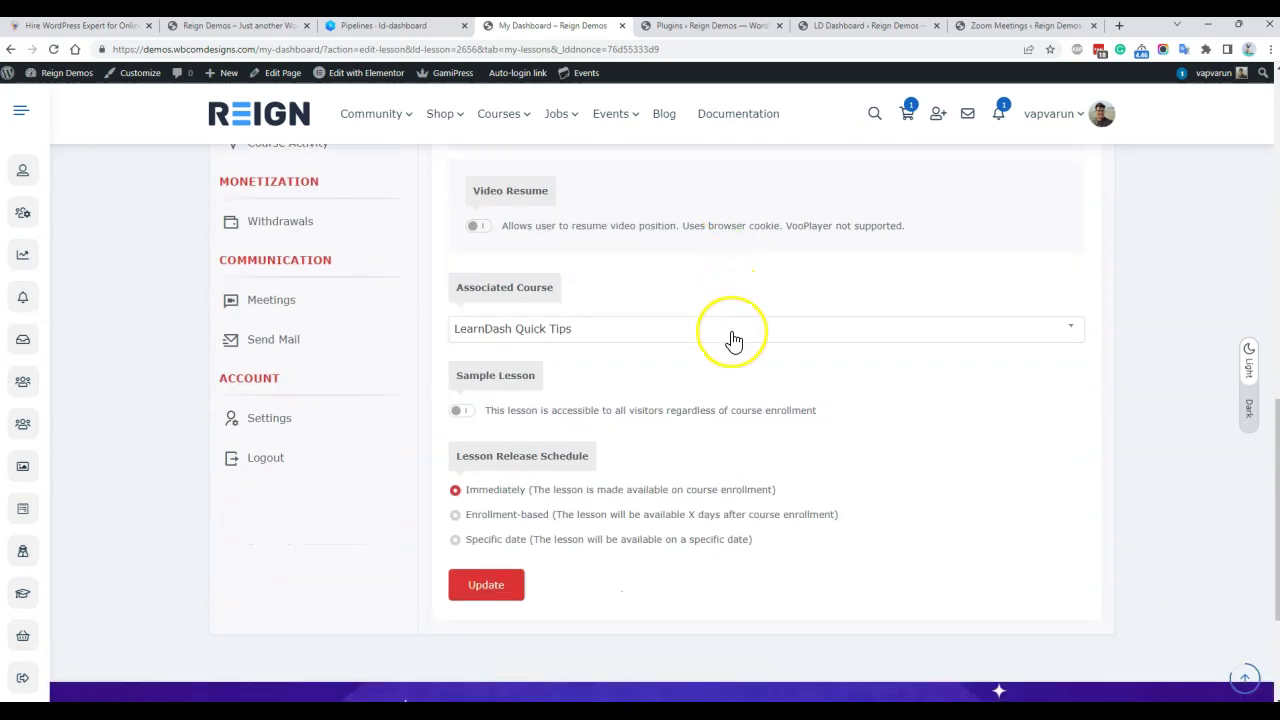
pyautogui.scroll(7, 731, 340)
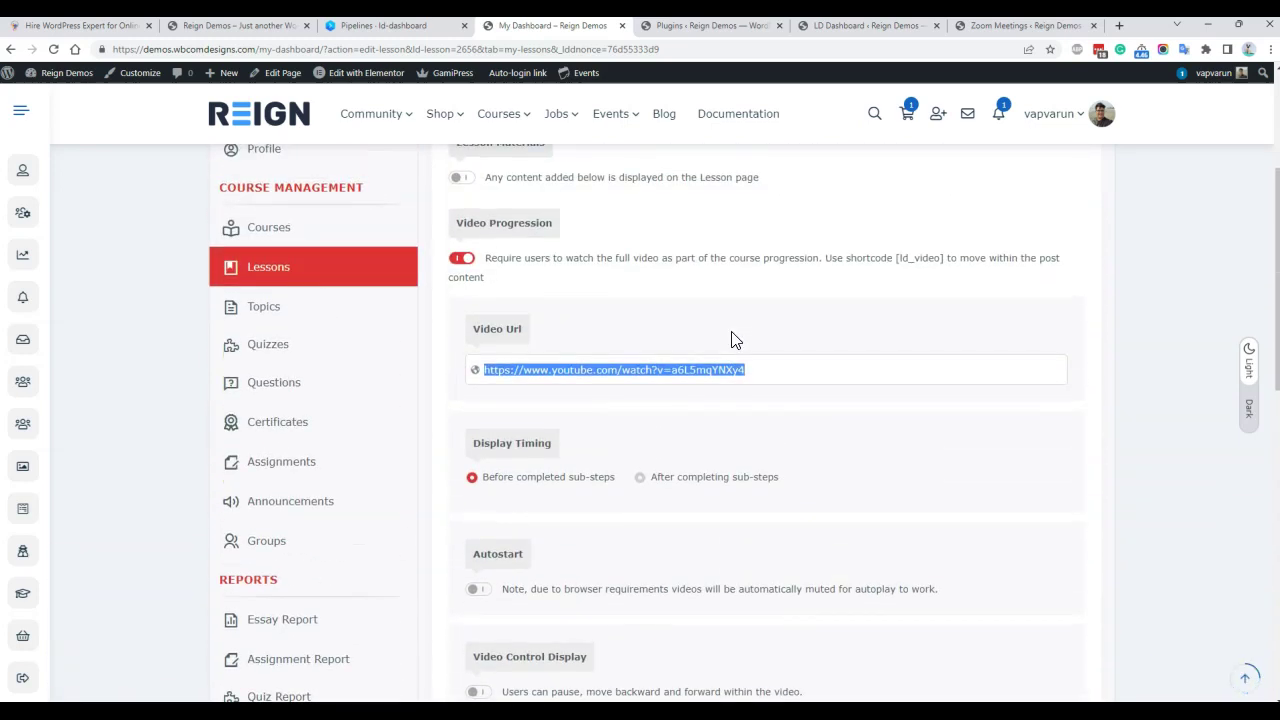
# Go back to the Lesson page and review the lesson's title, status and content.
pyautogui.scroll(3, 603, 238)
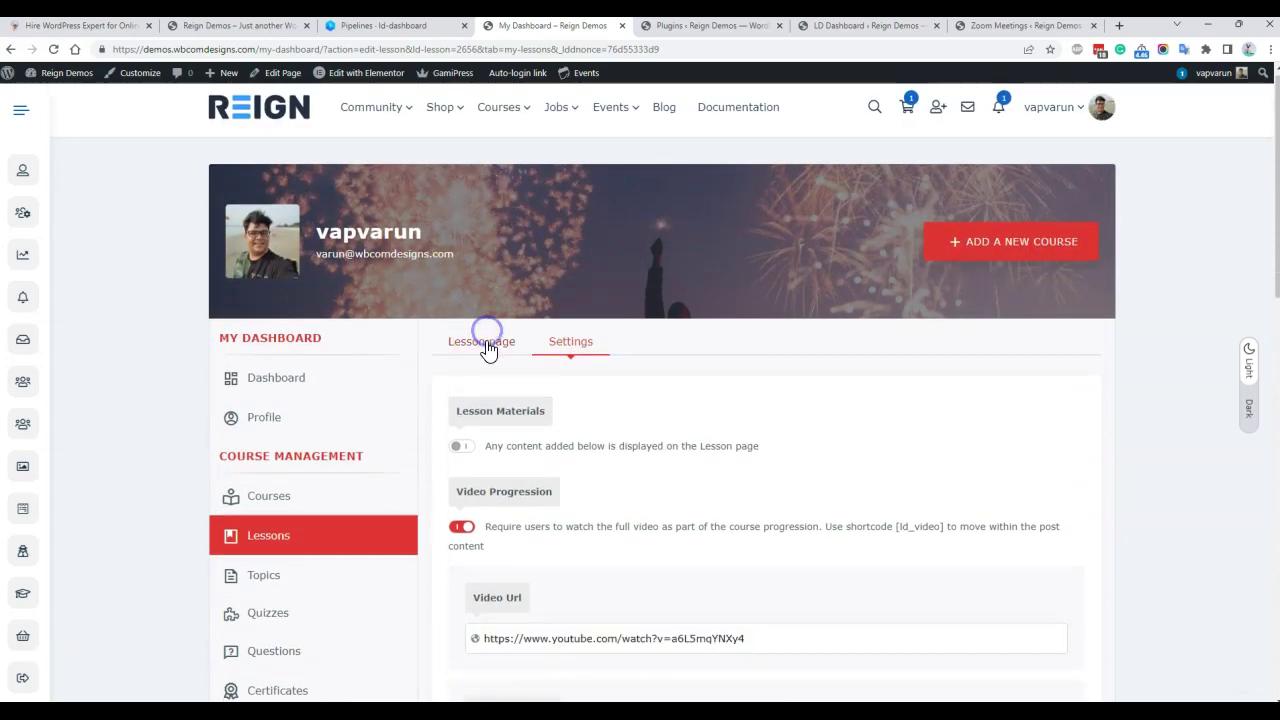
pyautogui.click(485, 343)
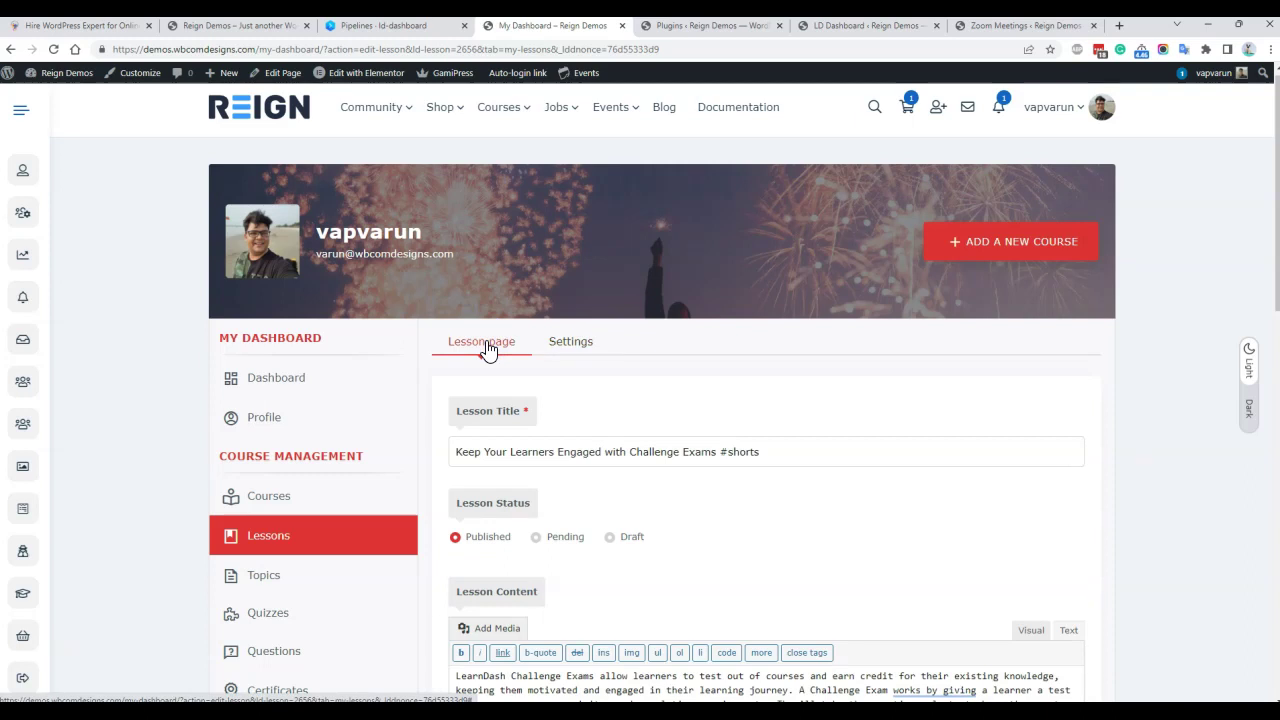
pyautogui.scroll(-3, 488, 348)
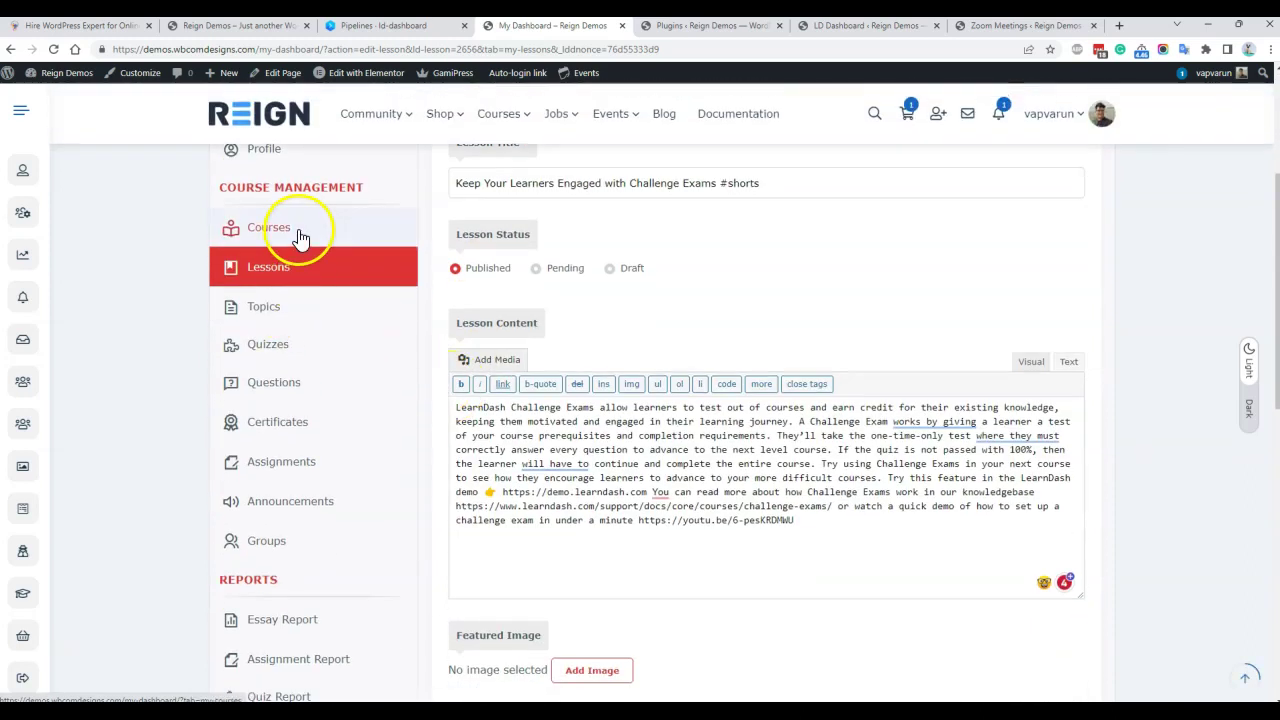